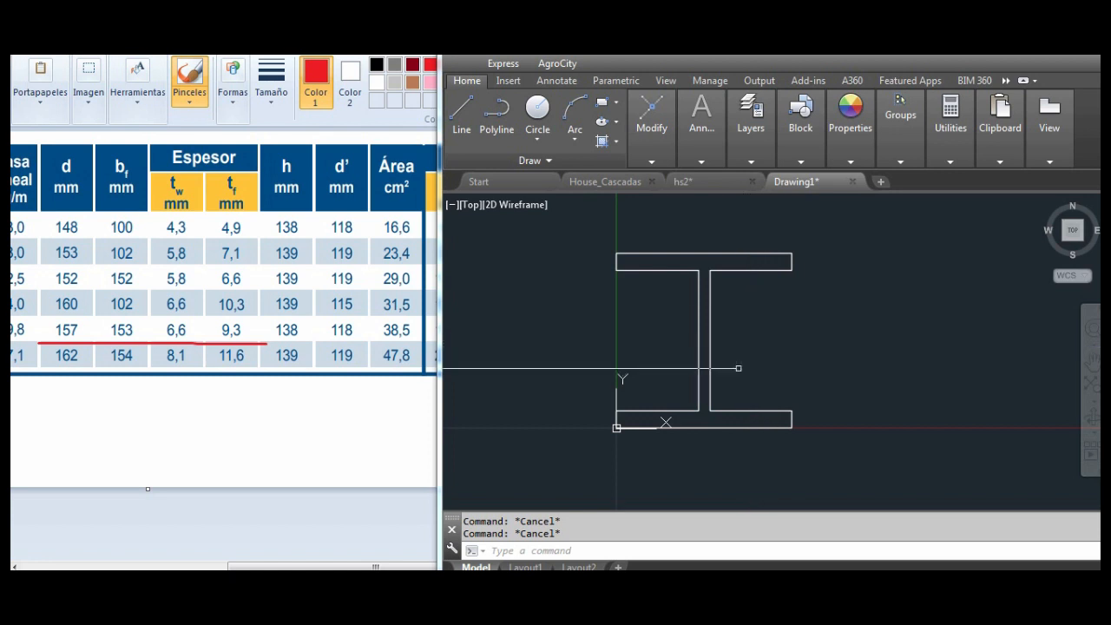
text(SC)
key(Return)
click(797, 333)
click(599, 354)
key(Return)
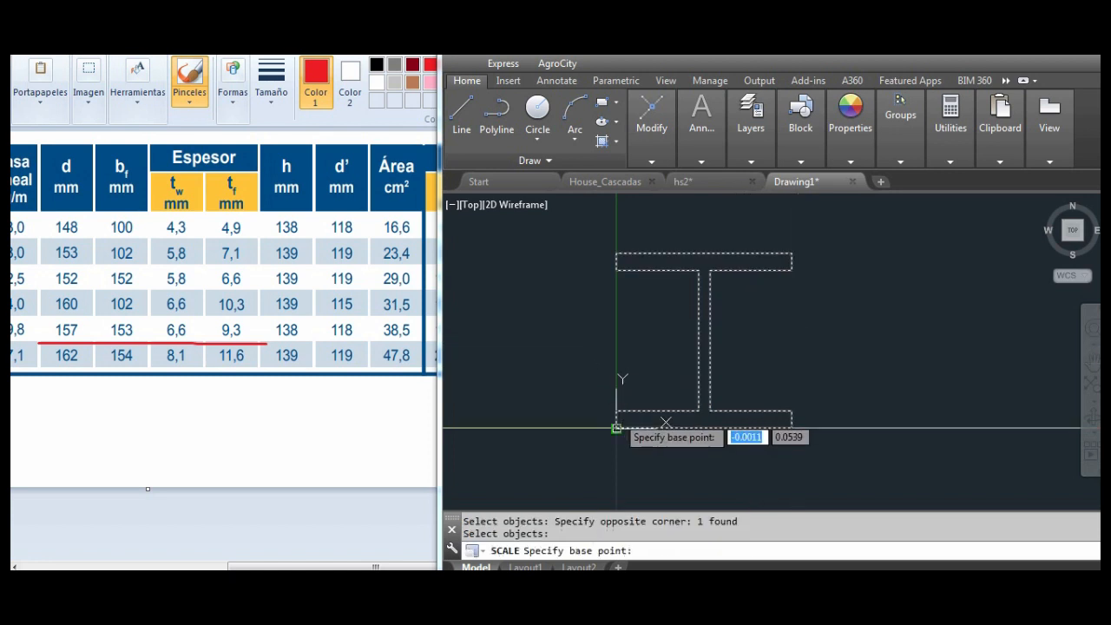
click(617, 427)
scroll(737, 369, down, 3)
scroll(747, 335, up, 4)
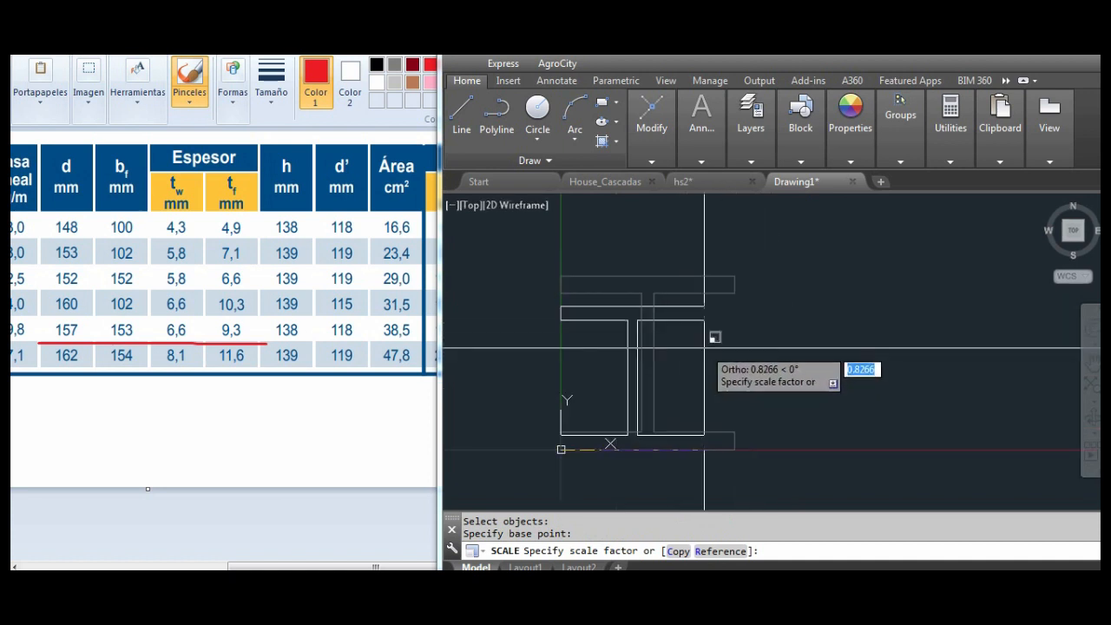
key(Escape)
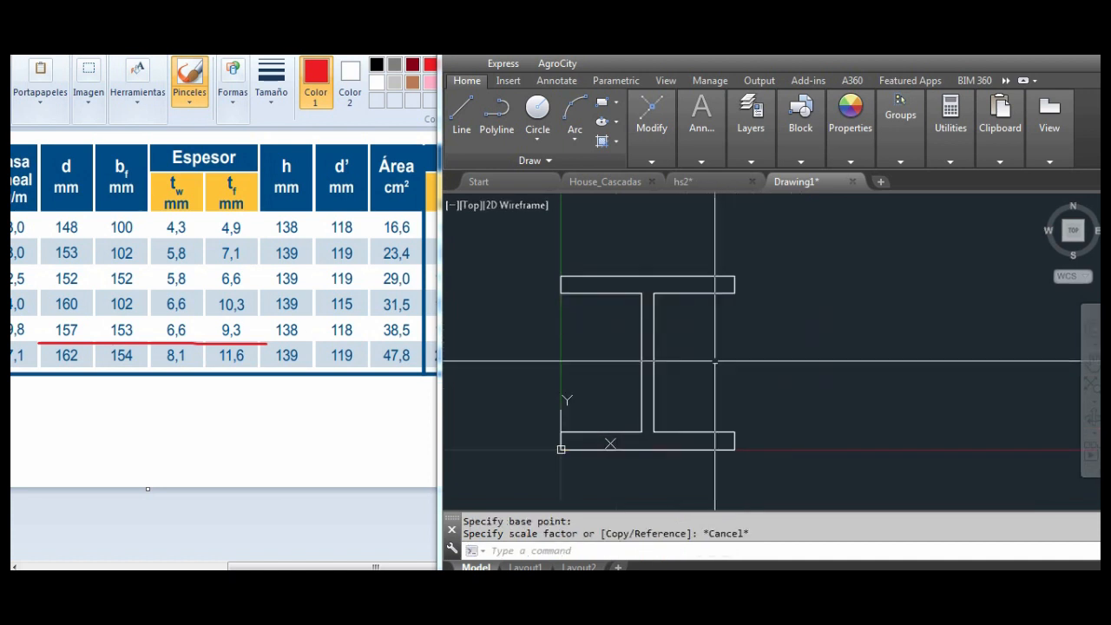
text(sc)
key(space)
click(697, 358)
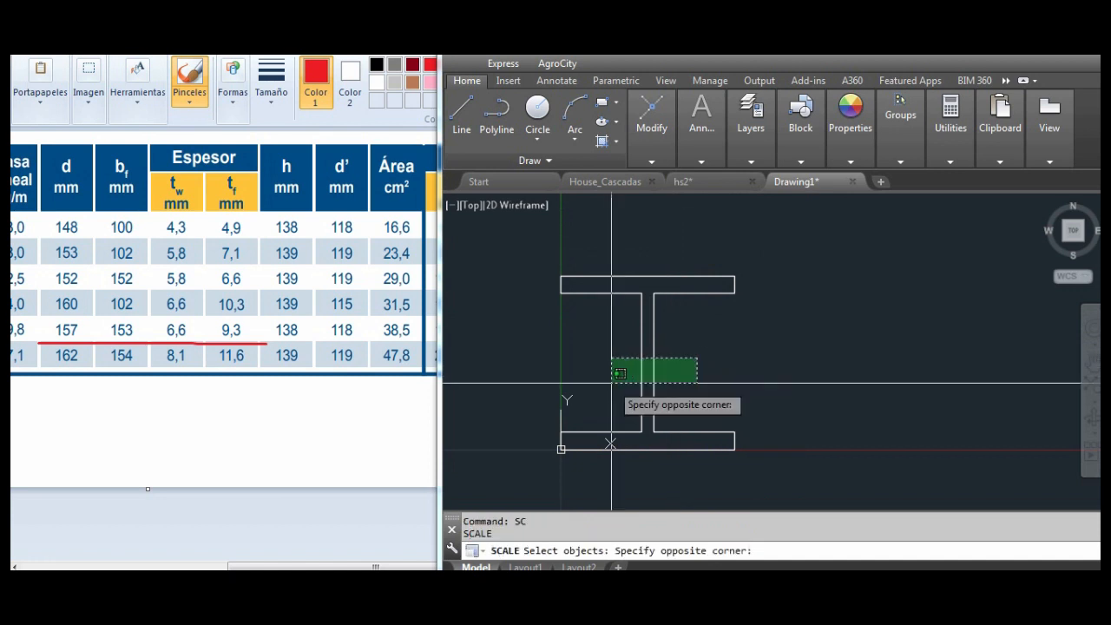
click(611, 384)
key(space)
click(563, 449)
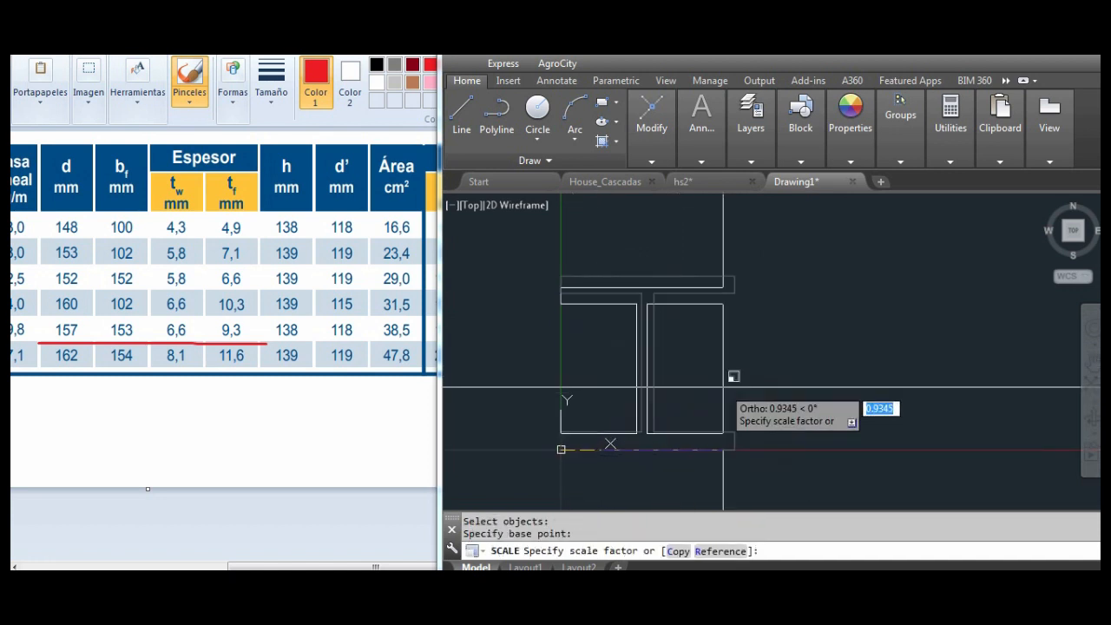
key(Escape)
middle_drag(594, 411, 631, 408)
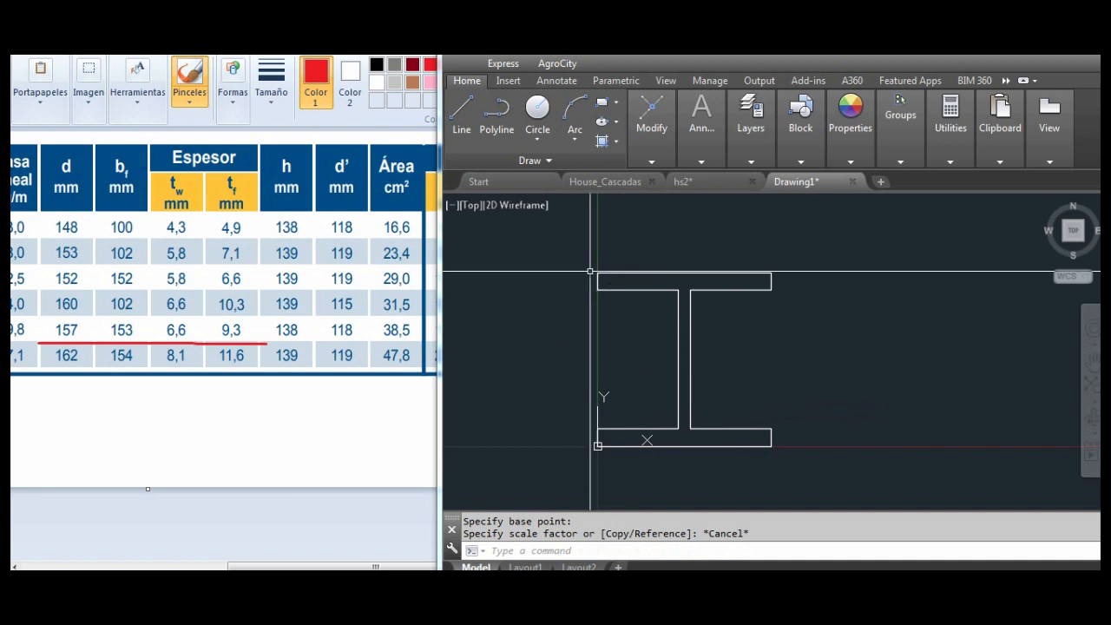
scroll(588, 269, up, 2)
scroll(636, 284, down, 2)
middle_drag(637, 285, 634, 259)
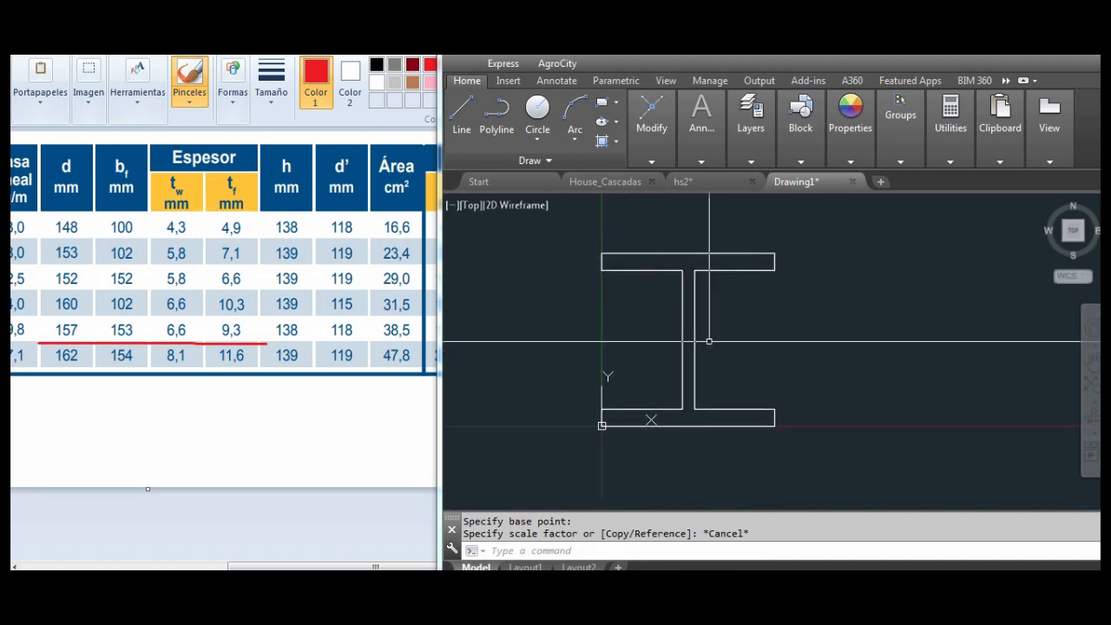
scroll(686, 343, up, 2)
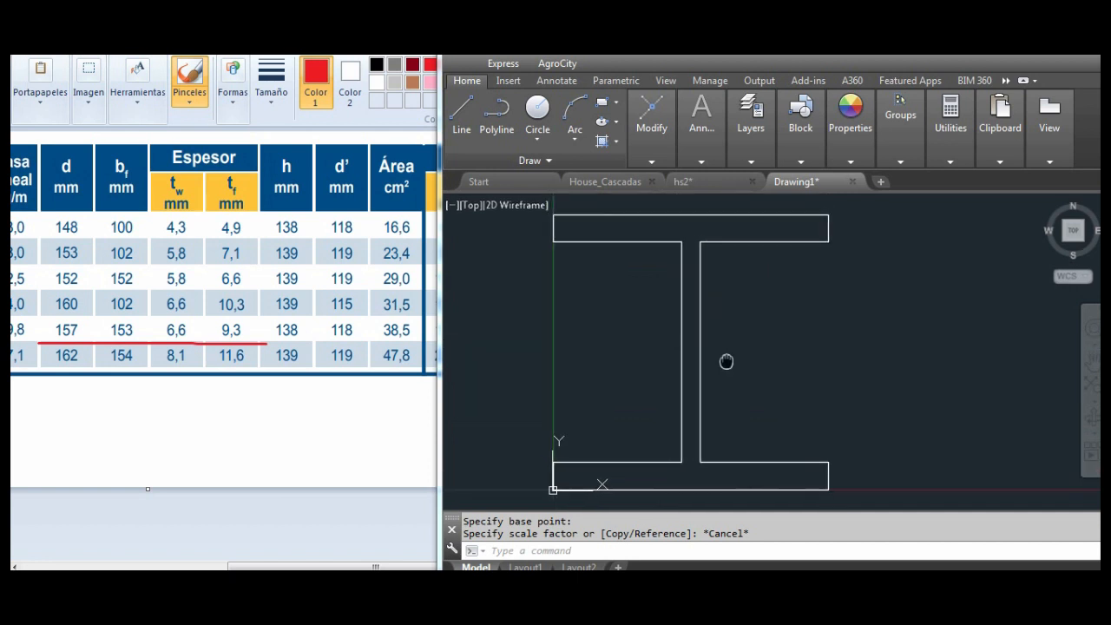
click(784, 346)
click(622, 373)
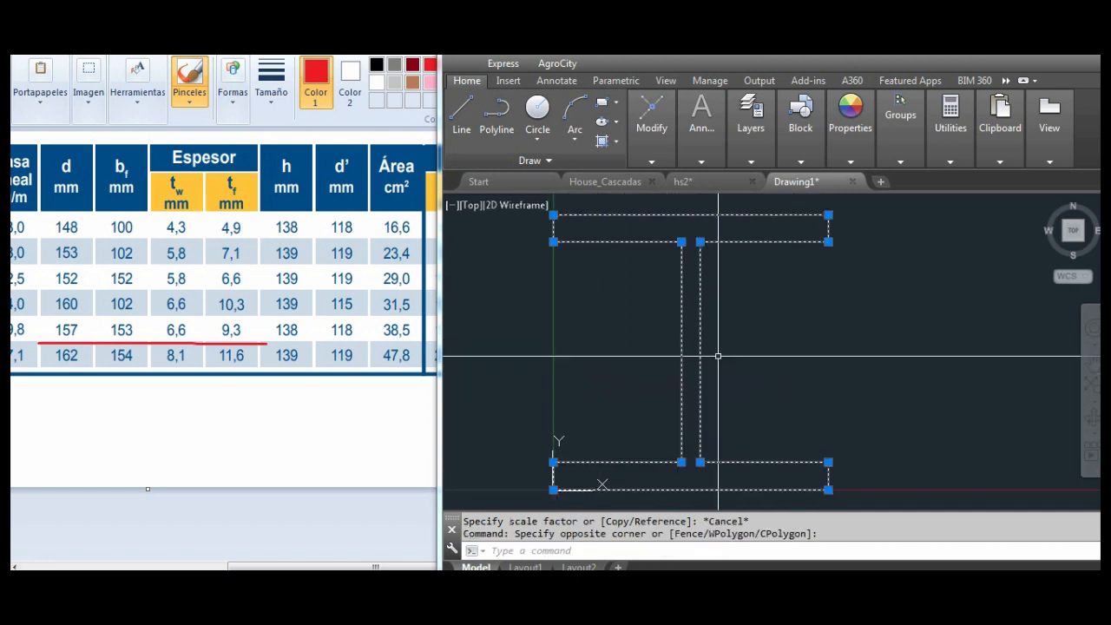
scroll(717, 360, down, 2)
key(Escape)
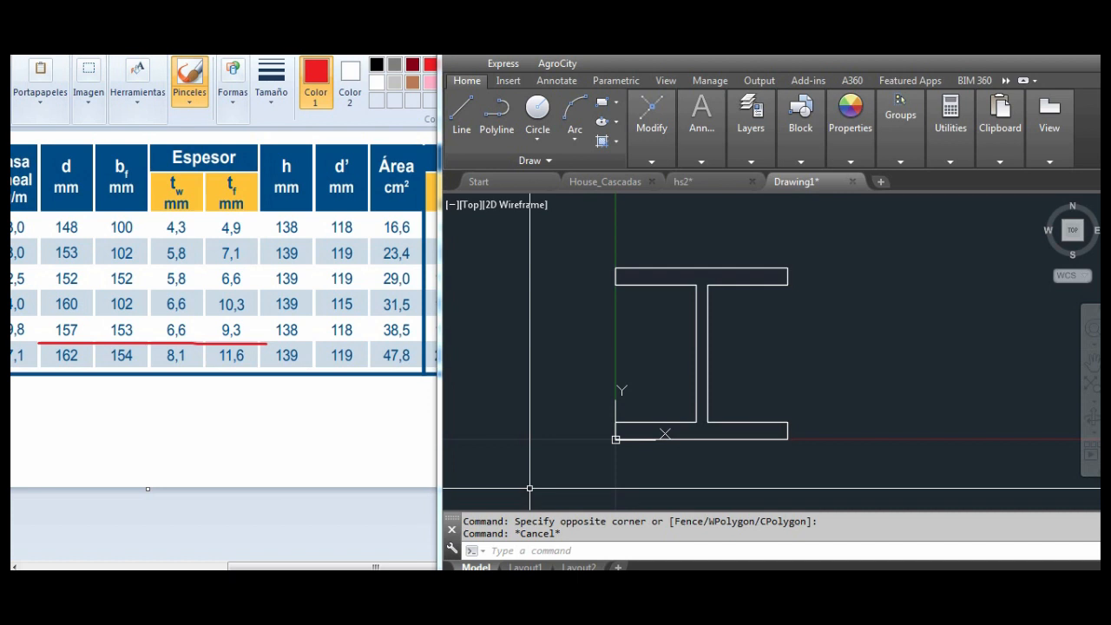
- Switch to Paint and examine the profile diagram with its d, bf, tw and tf labels and the handwritten formula, and return to AutoCAD
click(232, 426)
drag(376, 567, 171, 567)
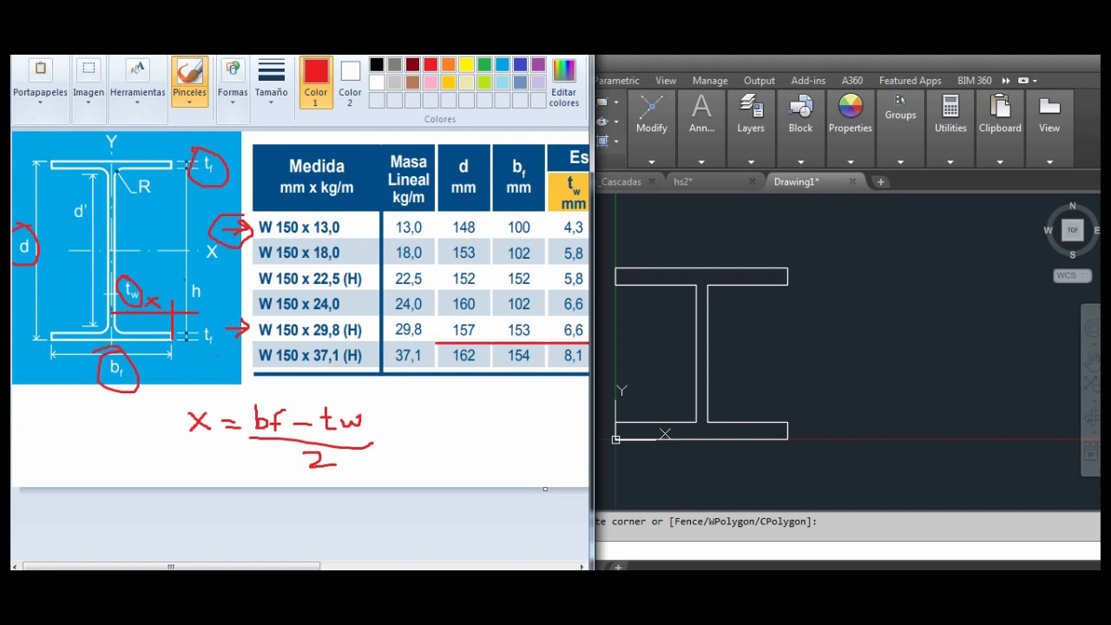
click(731, 337)
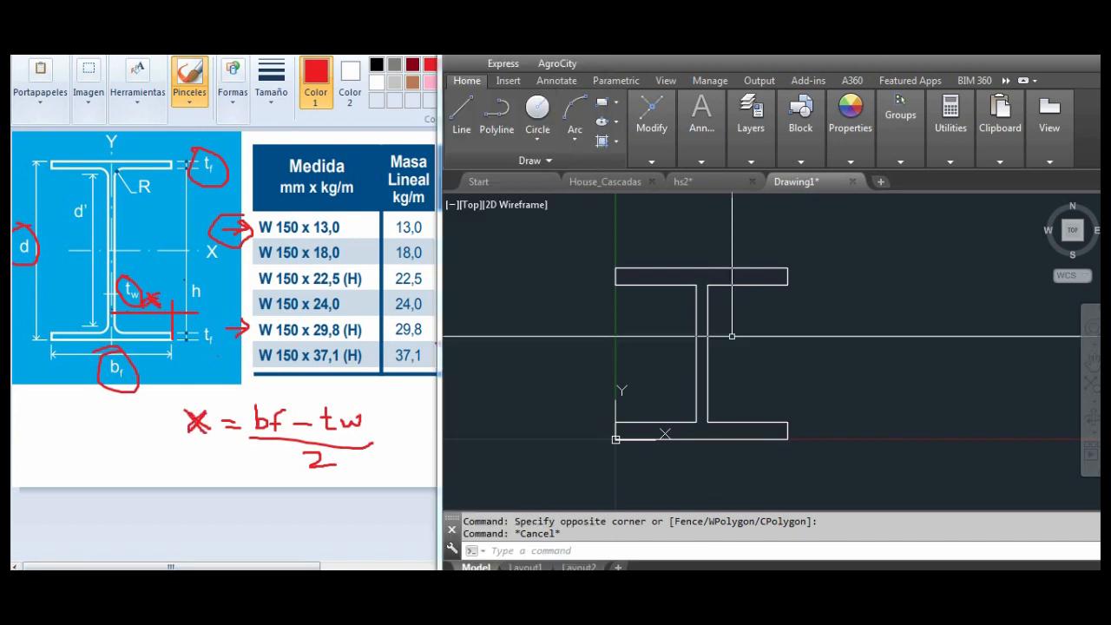
click(732, 337)
click(655, 351)
key(Escape)
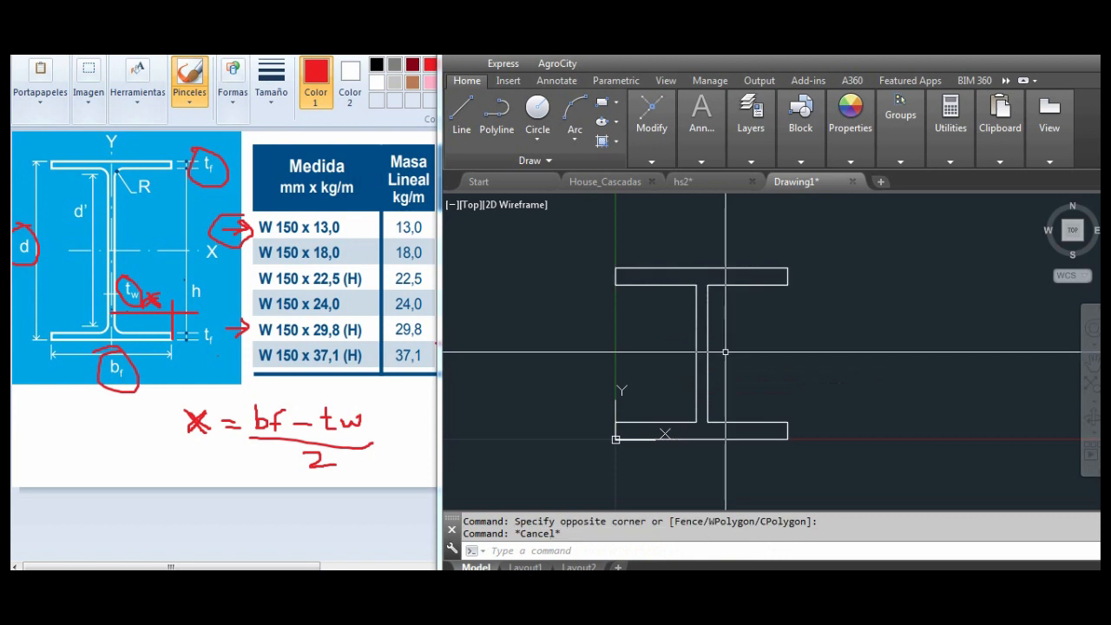
- Start a block definition named Perfil_H and choose the whole I-shaped profile as its object
text(b)
key(Return)
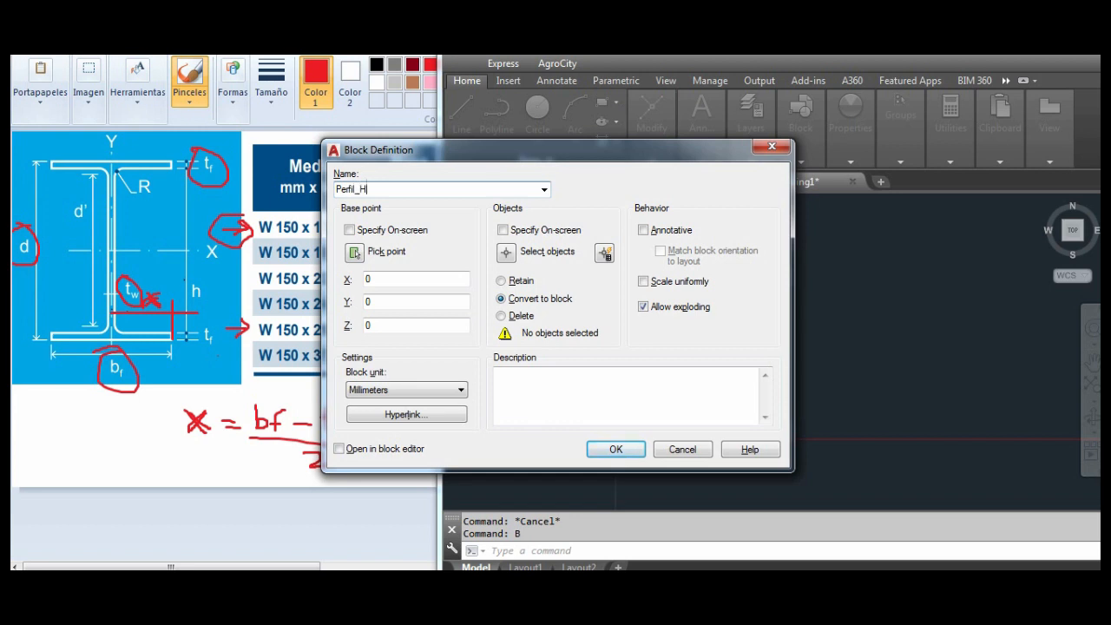
click(507, 251)
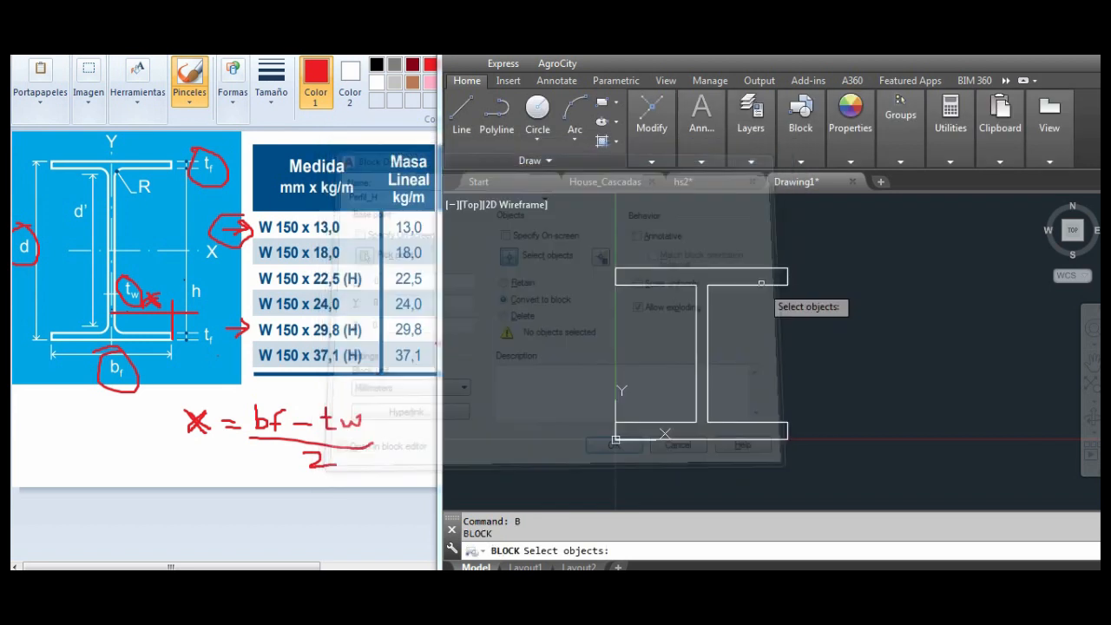
click(708, 299)
click(650, 341)
click(628, 295)
key(Return)
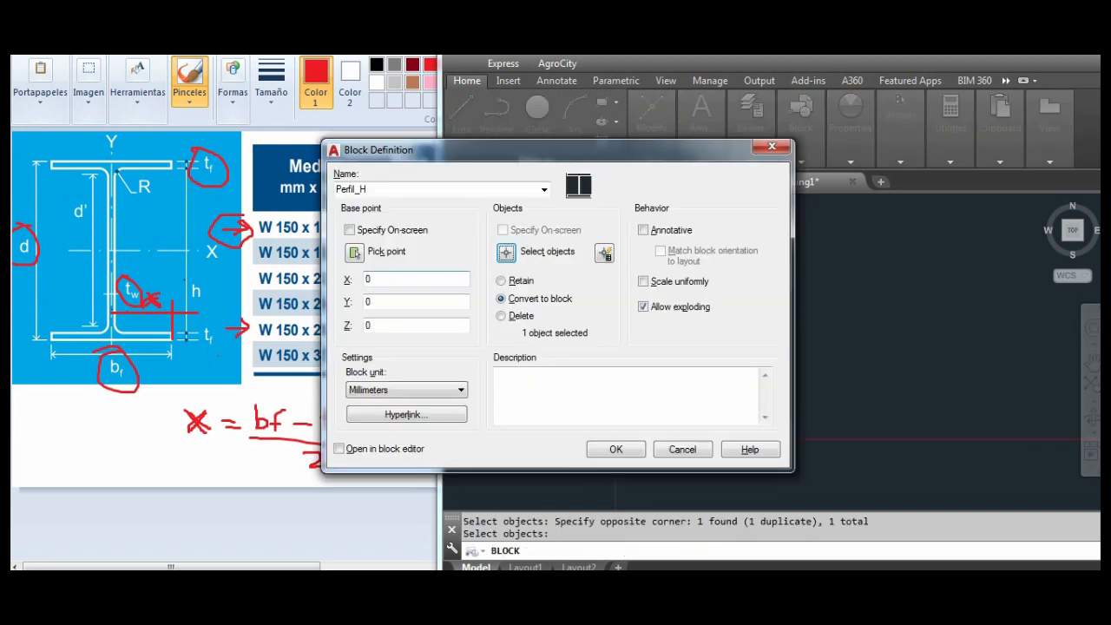
- Set the block's base point at the profile's lower-left corner and create the block, converting the outline
click(354, 252)
click(618, 438)
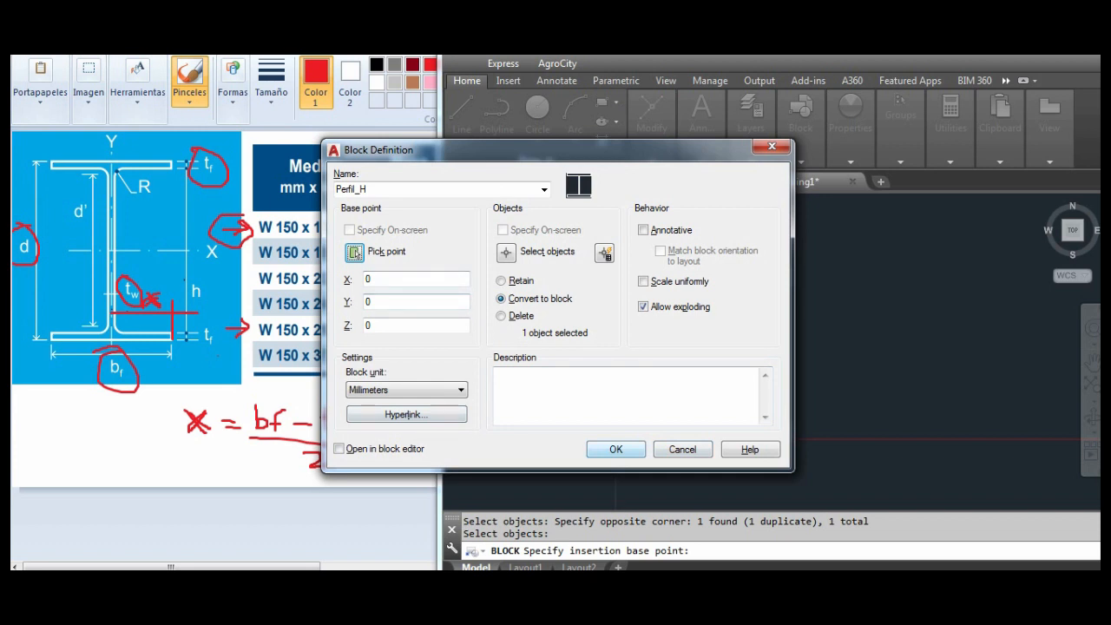
click(615, 449)
click(677, 361)
click(631, 283)
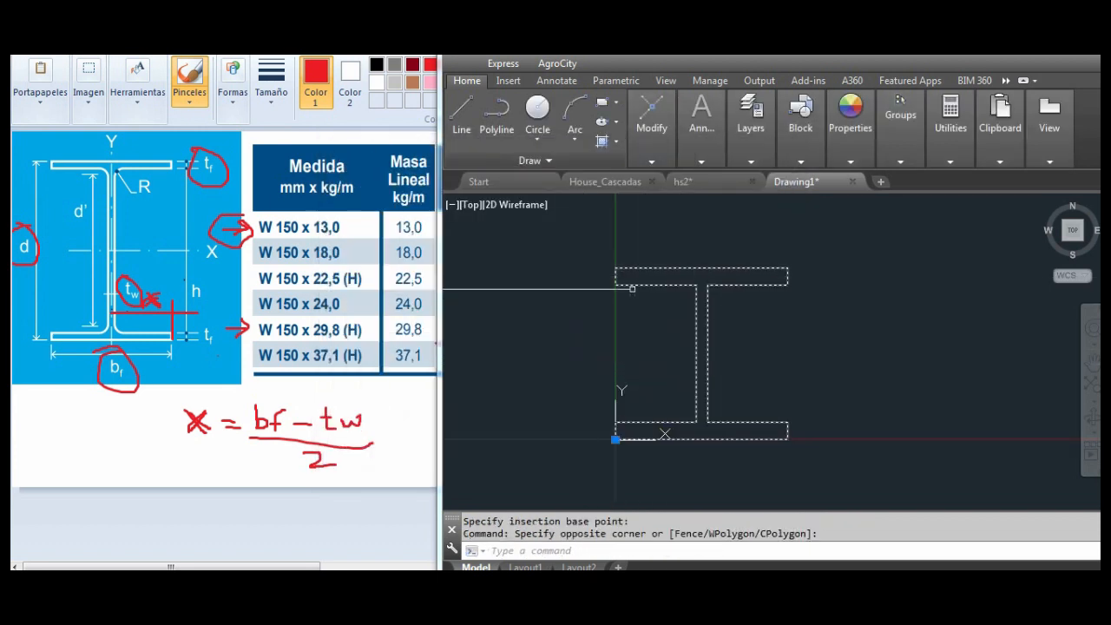
key(Escape)
- Open the Perfil_H block in the Block Editor and close the Block Authoring Palettes
scroll(708, 378, down, 2)
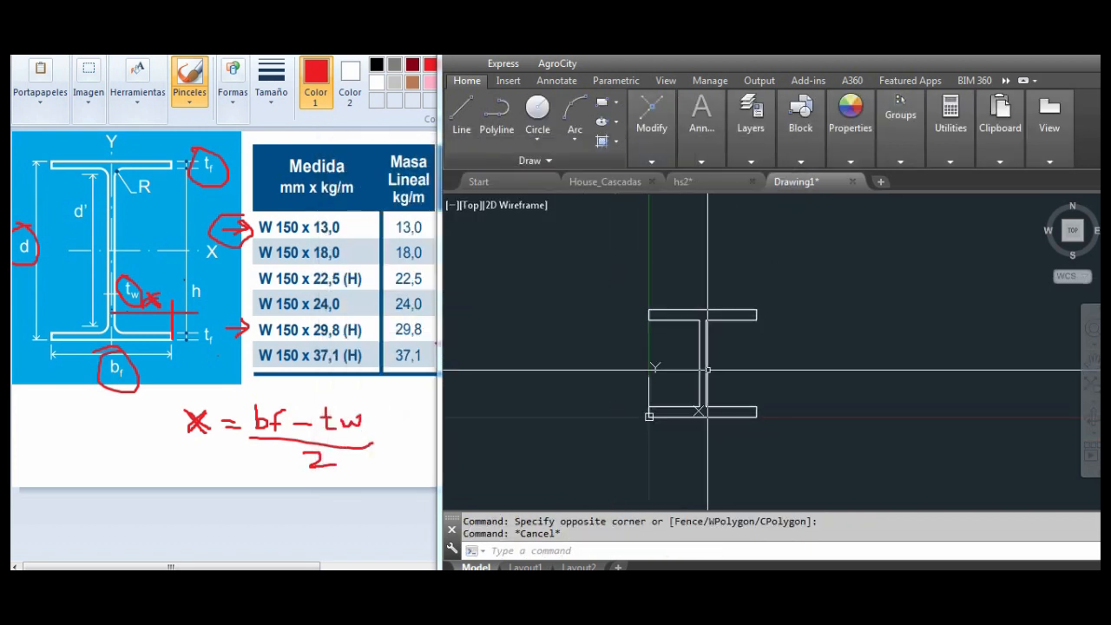
scroll(690, 365, up, 2)
click(732, 343)
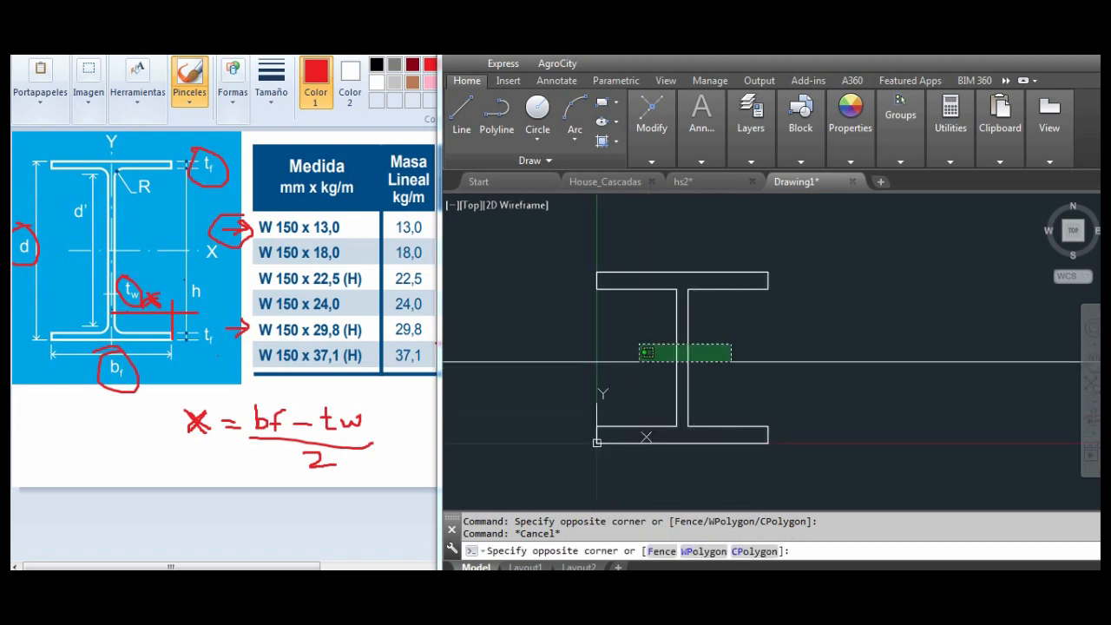
click(660, 362)
right_click(660, 363)
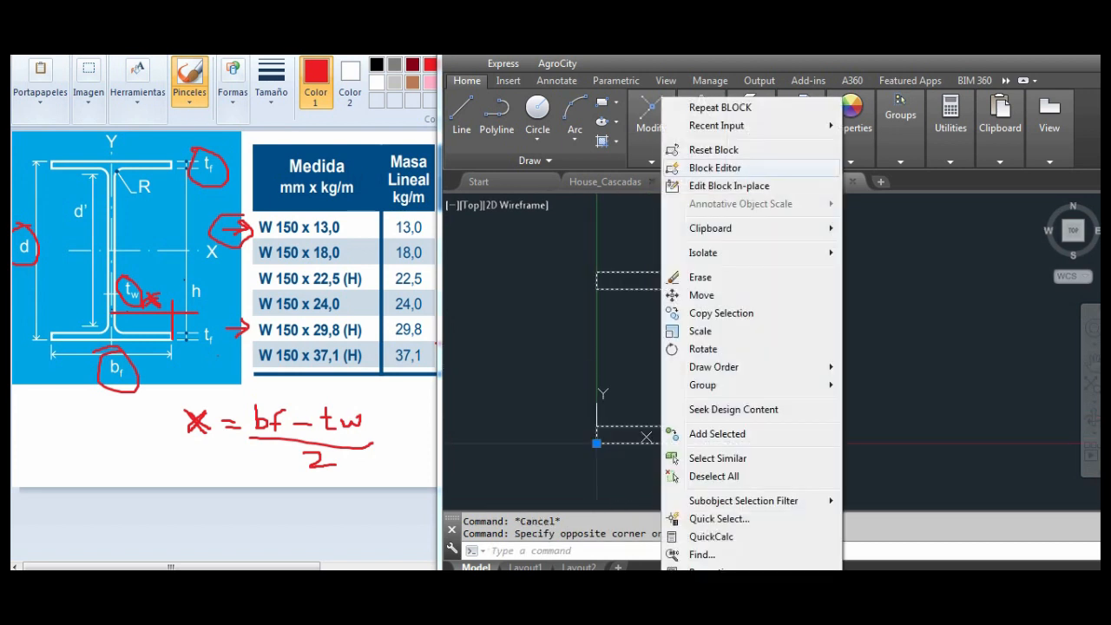
click(715, 167)
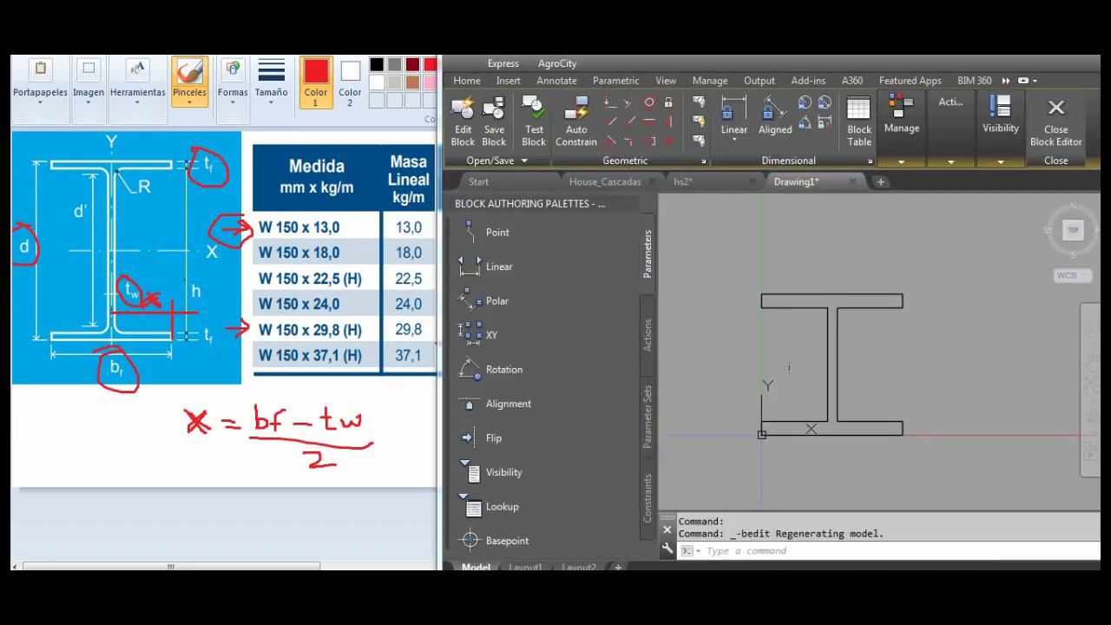
click(630, 203)
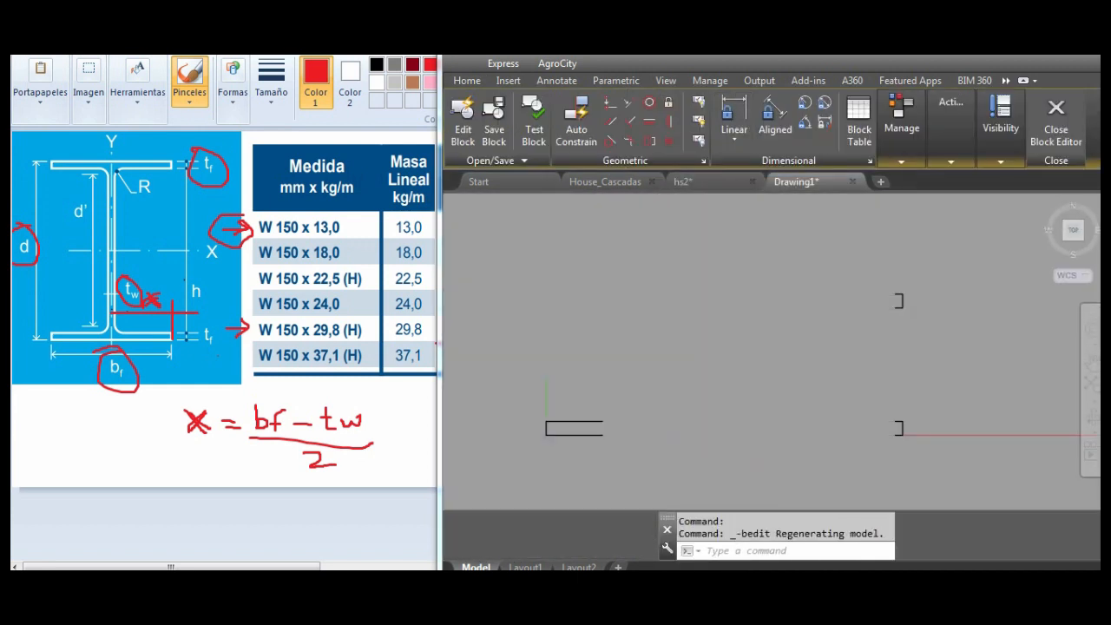
scroll(732, 347, up, 2)
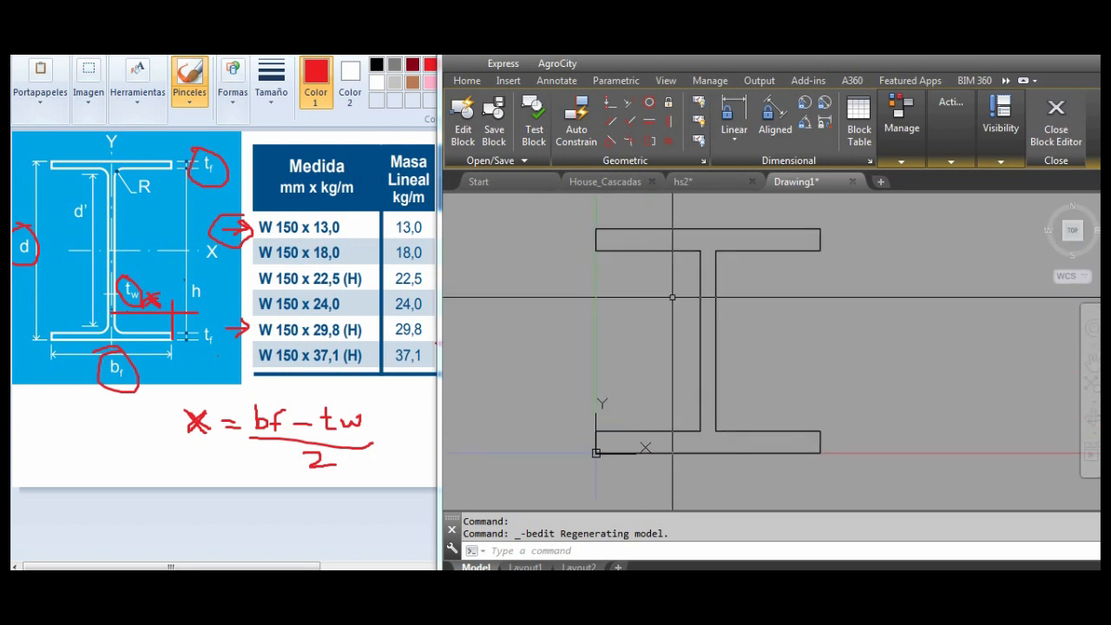
- Add a linear constraint parameter for the profile's overall height, from its upper-left to its lower-left corner, with the dimension line left of it
middle_drag(732, 348, 780, 365)
click(733, 117)
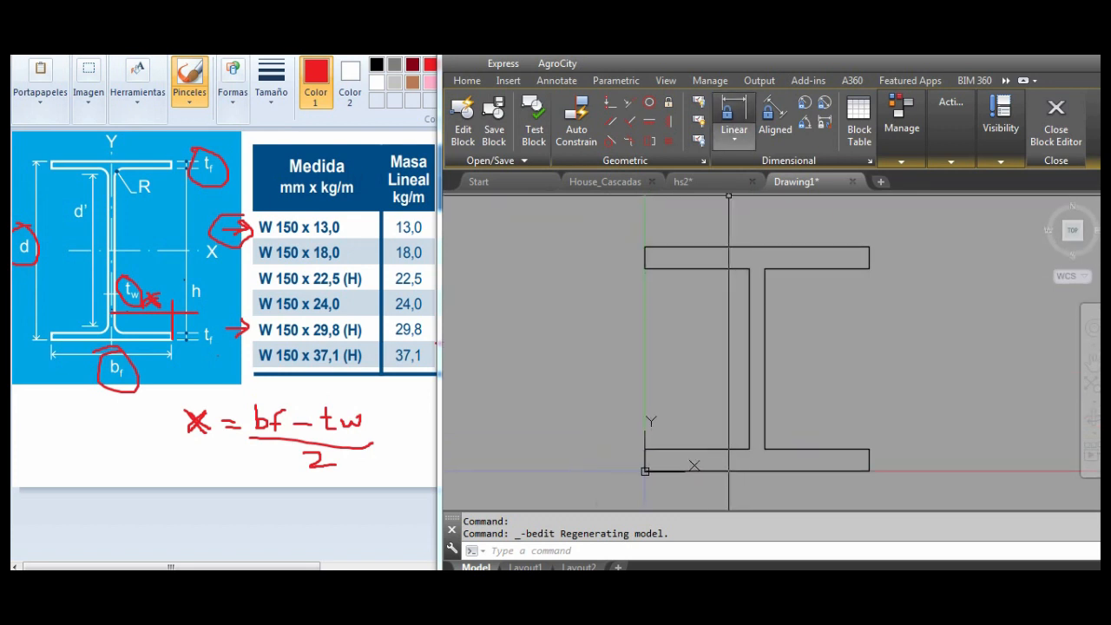
click(646, 248)
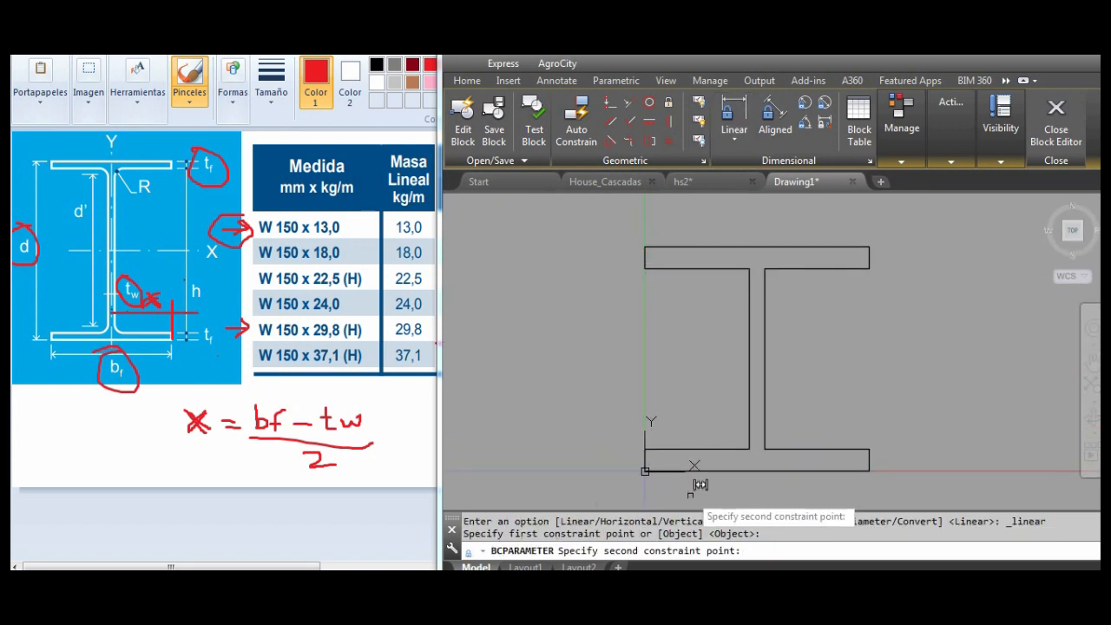
click(645, 471)
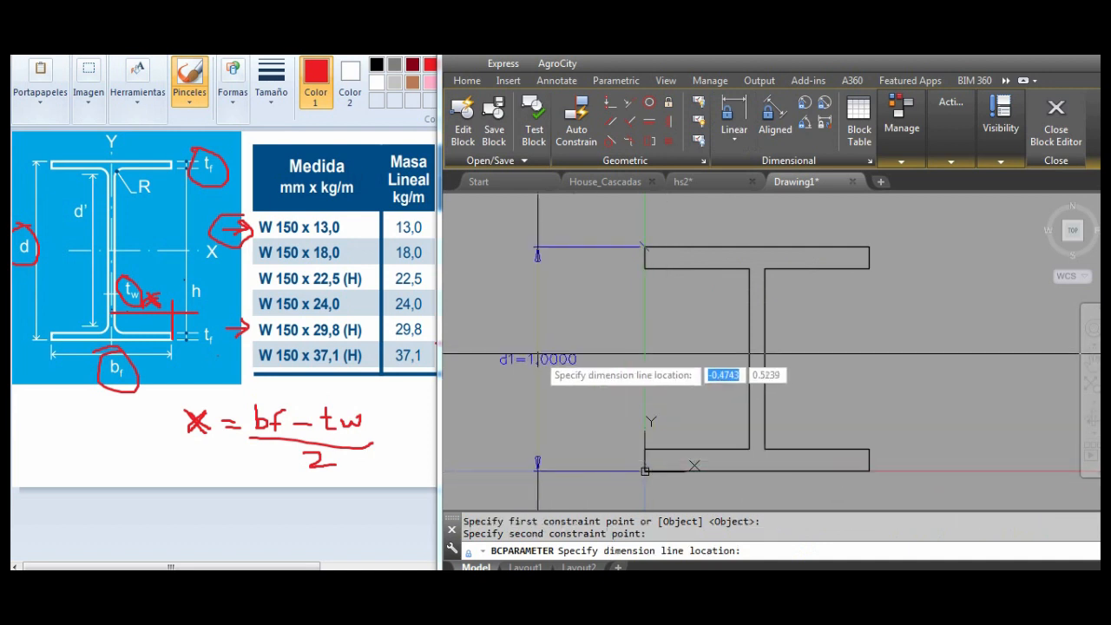
click(516, 360)
key(Return)
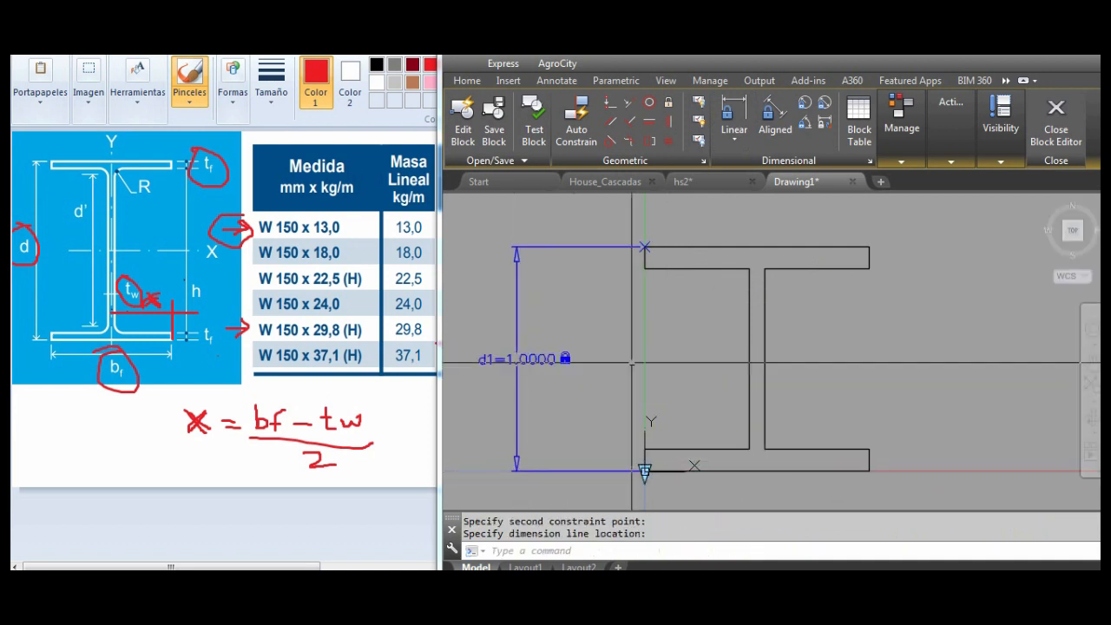
- Add a linear constraint parameter for the lower flange's thickness at its left end, placed between the profile and the height dimension
click(734, 121)
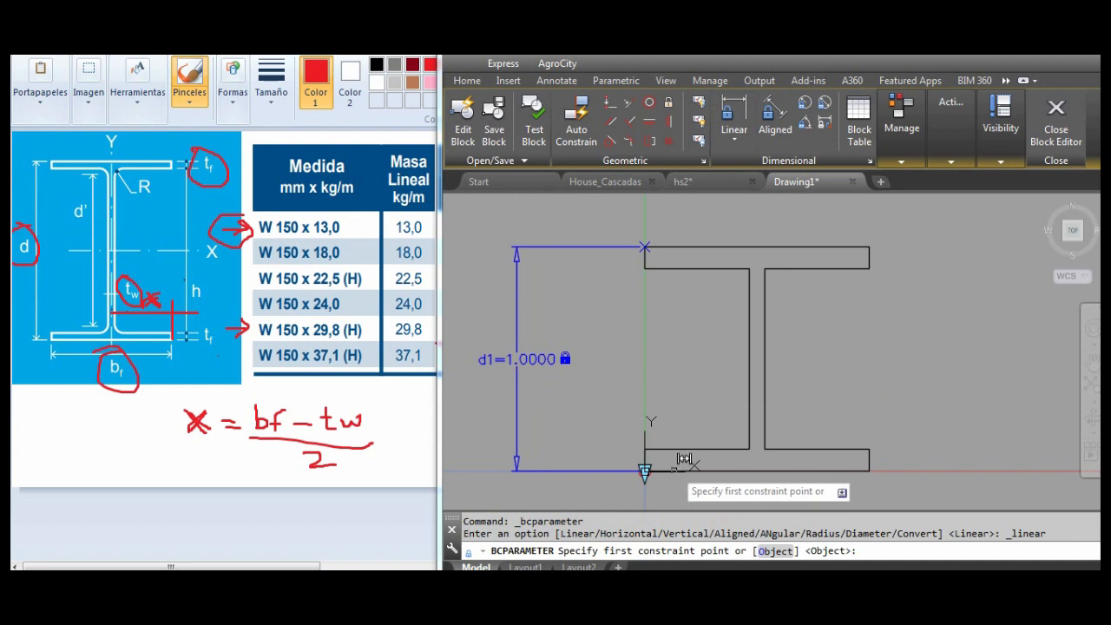
click(645, 449)
click(645, 472)
click(569, 460)
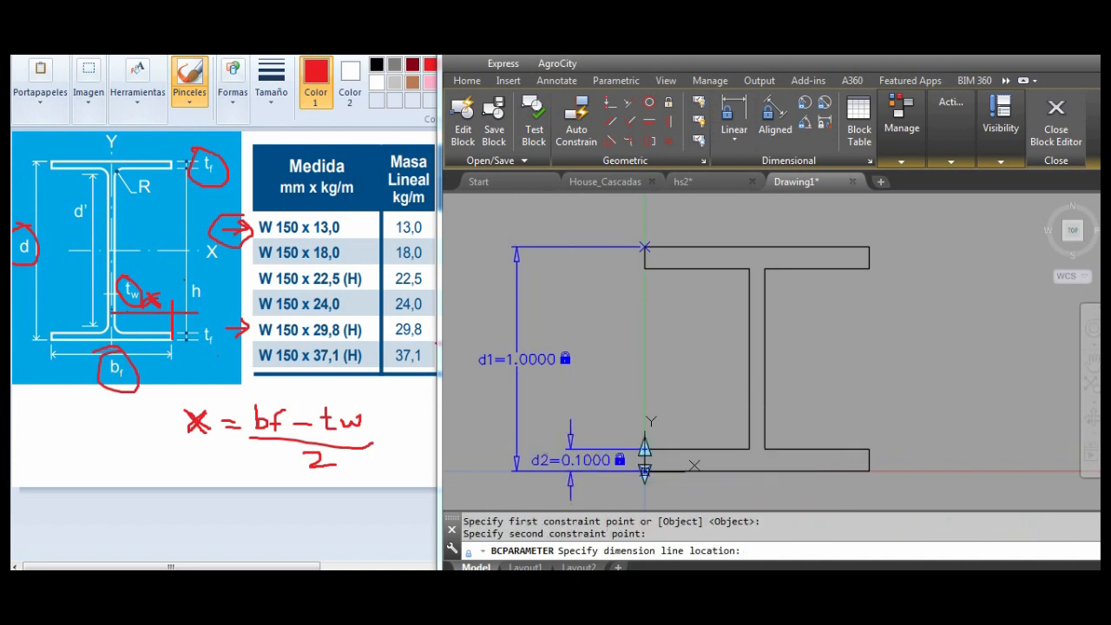
key(Return)
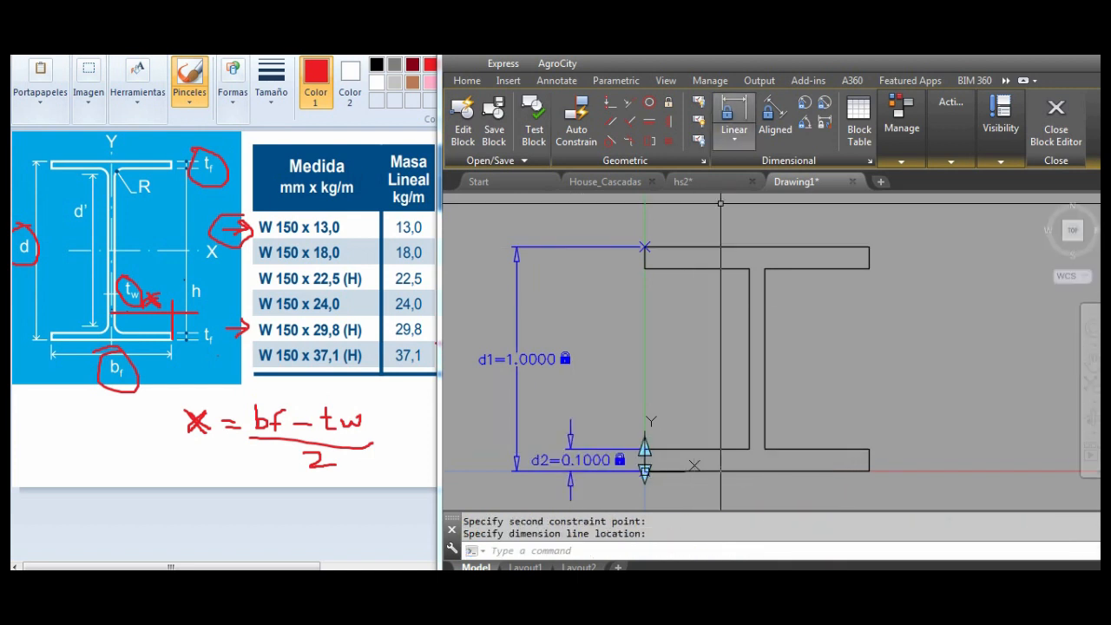
- Add a linear constraint parameter for the lower flange's full width, with the dimension line below the profile
click(734, 122)
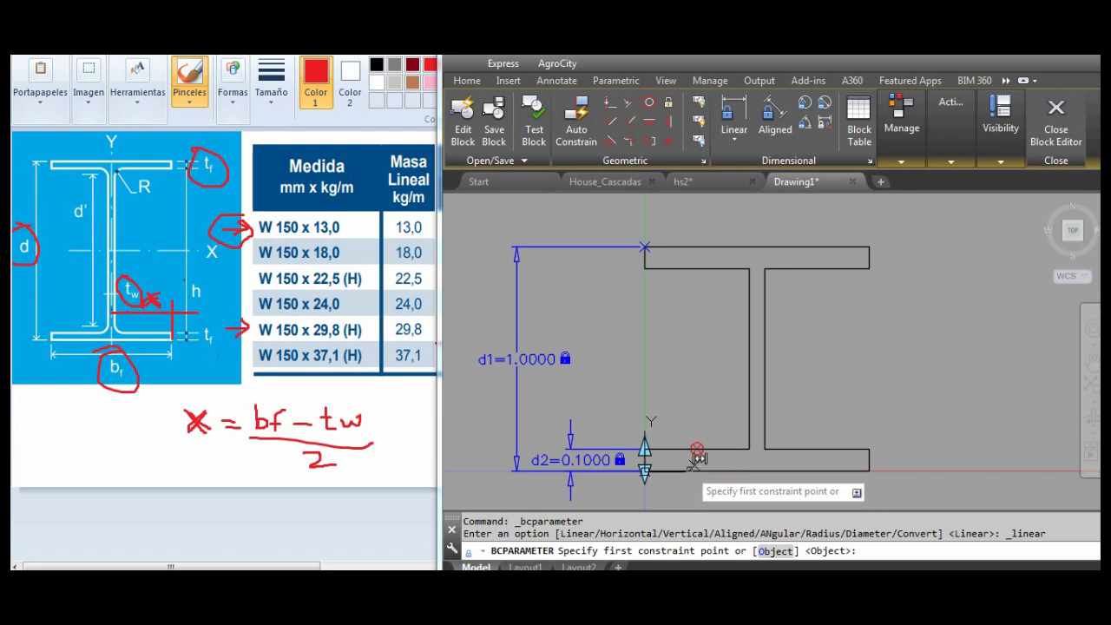
click(697, 450)
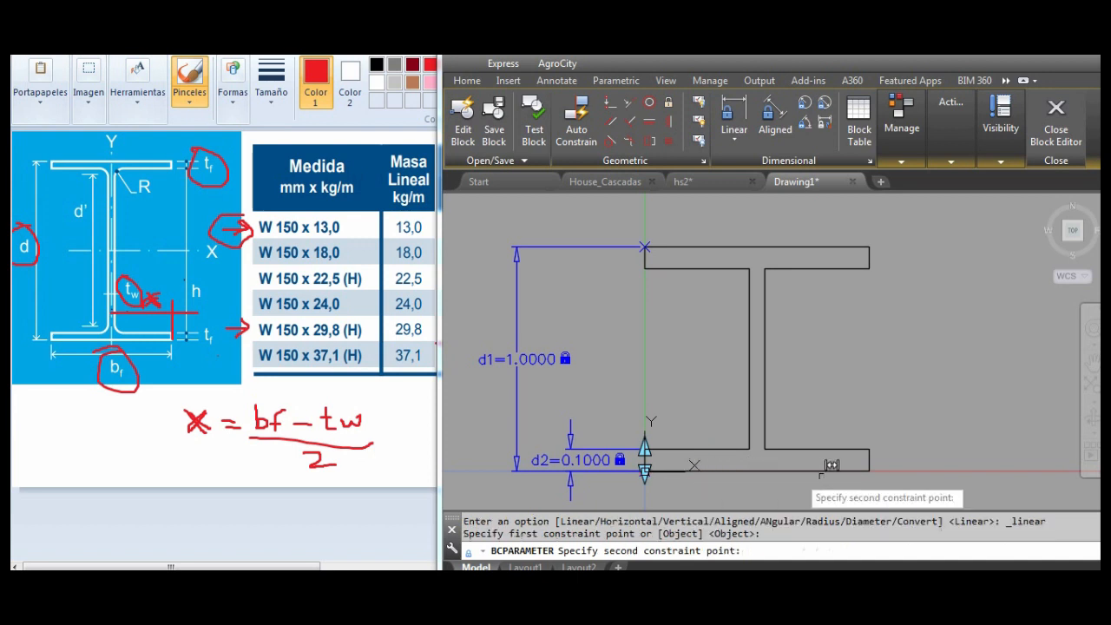
click(868, 470)
middle_drag(832, 499, 833, 430)
click(822, 457)
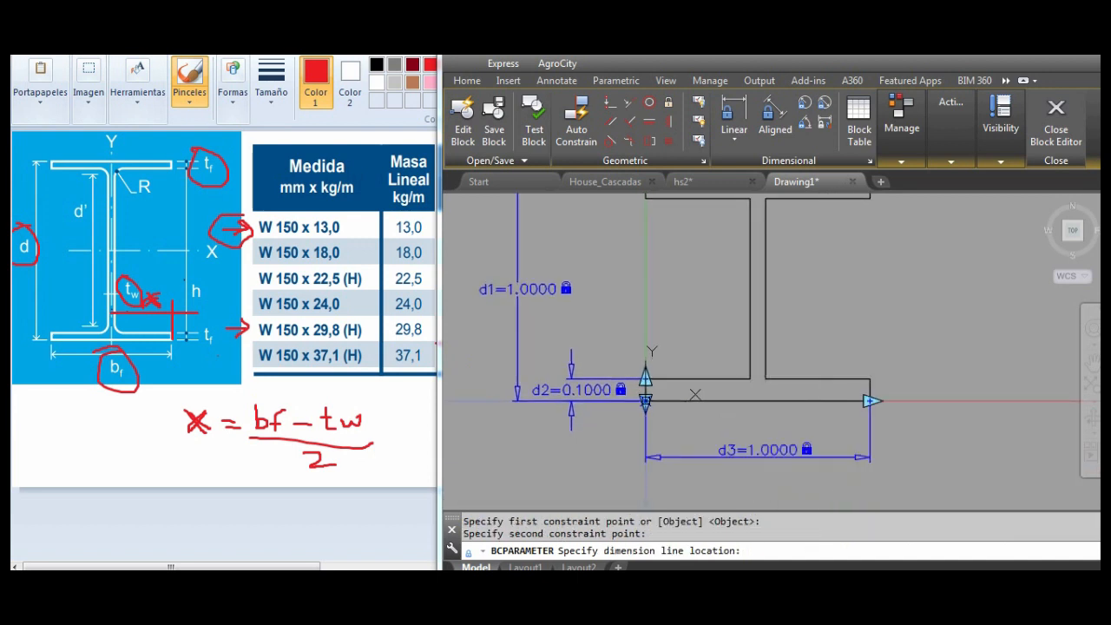
key(Return)
middle_drag(816, 339, 810, 419)
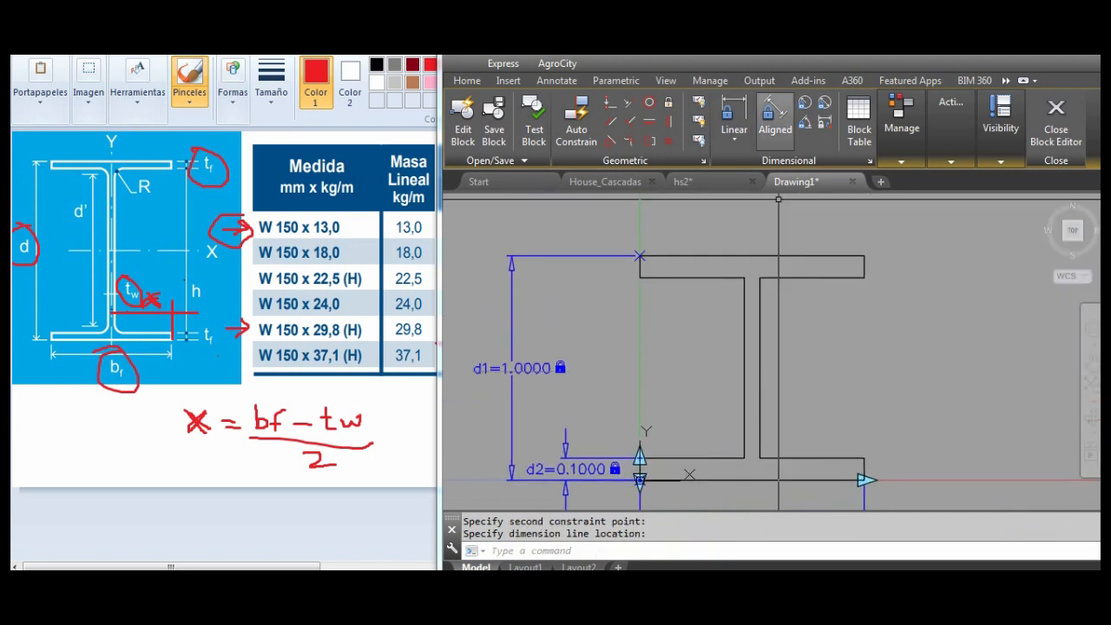
- Add an aligned constraint parameter for the web's thickness between its two vertical edges, with the dimension text right of the web
click(776, 122)
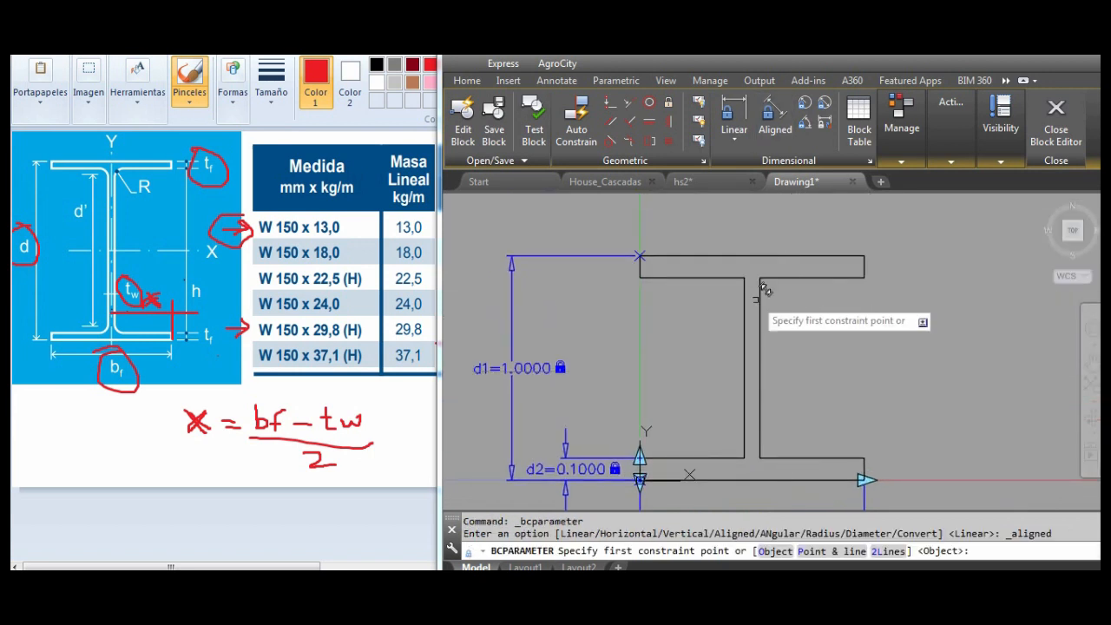
click(744, 367)
click(761, 368)
click(781, 379)
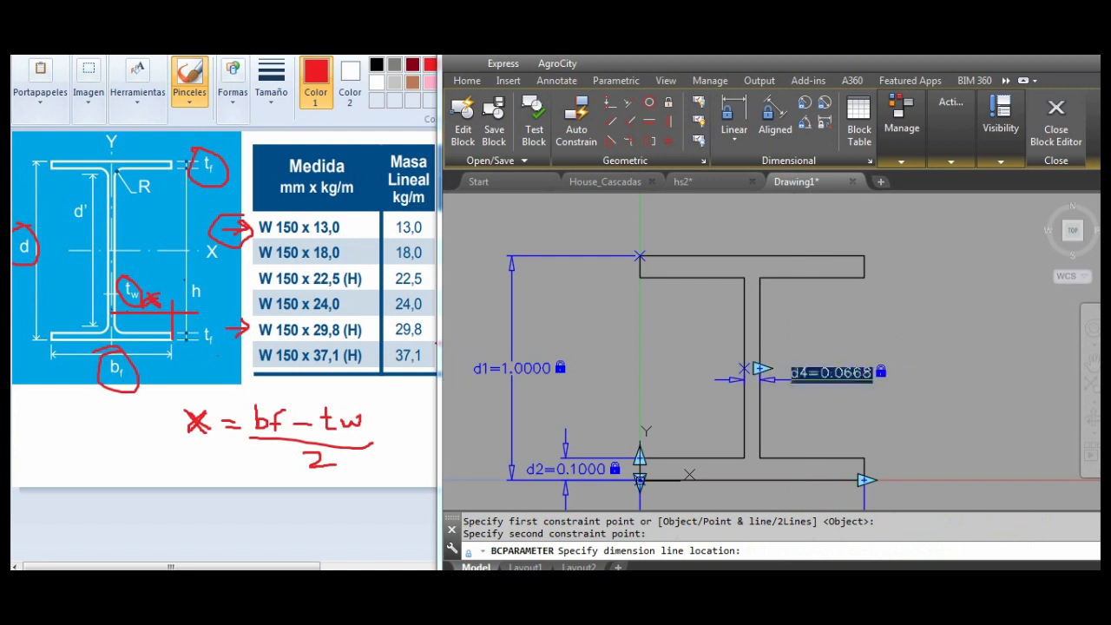
key(Return)
middle_drag(751, 373, 787, 319)
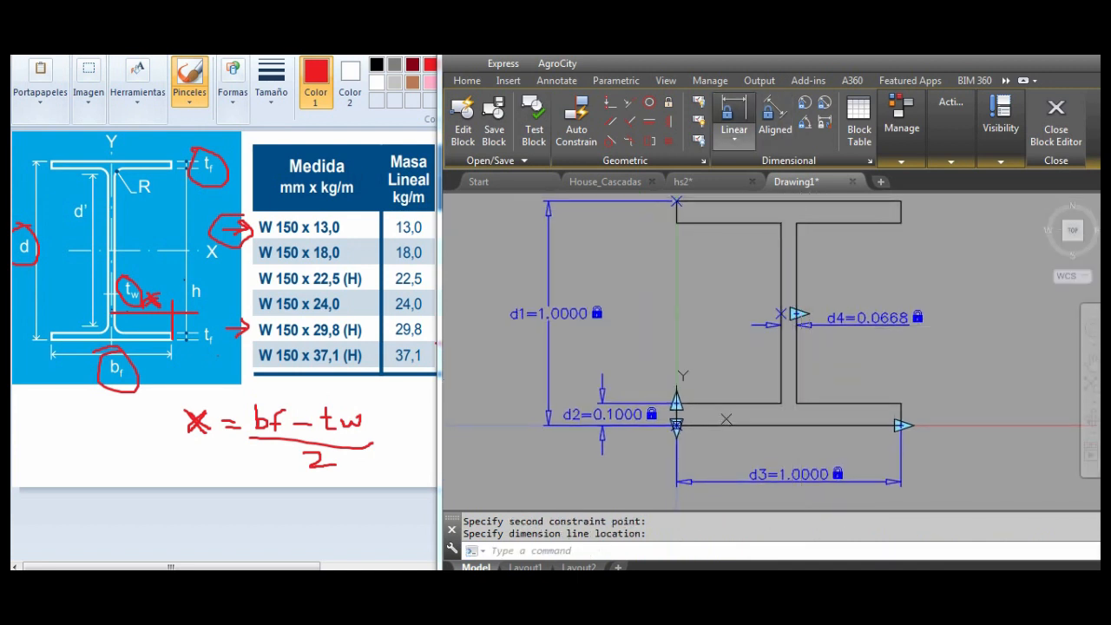
- Add a linear constraint parameter from the lower flange's upper-left corner to the web's left face, with the dimension line above the flange
click(733, 122)
scroll(717, 385, up, 2)
click(671, 414)
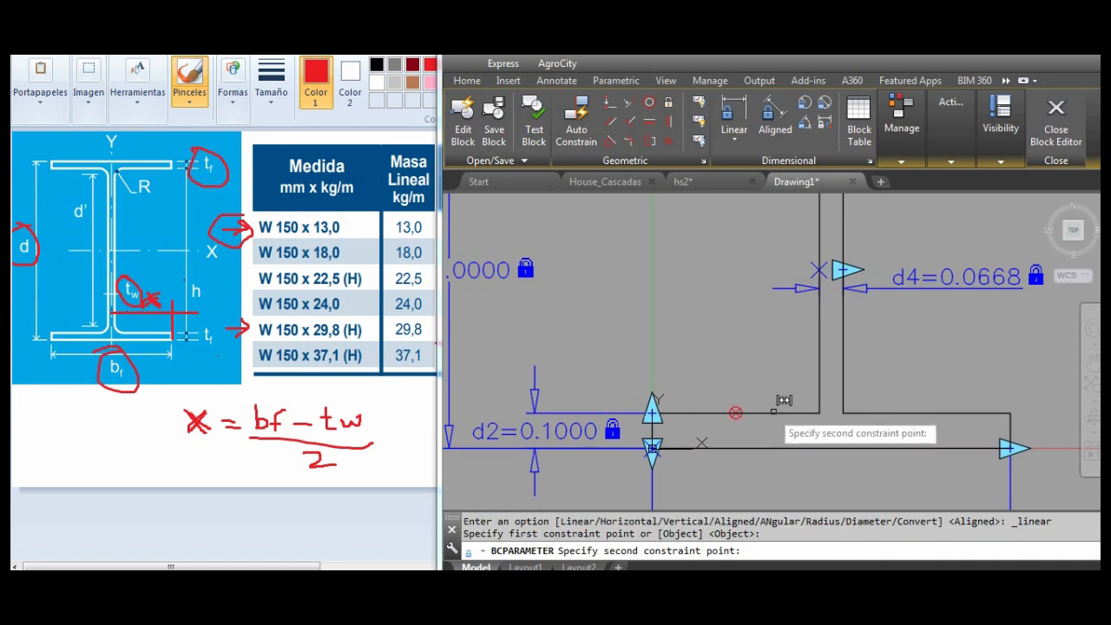
click(819, 413)
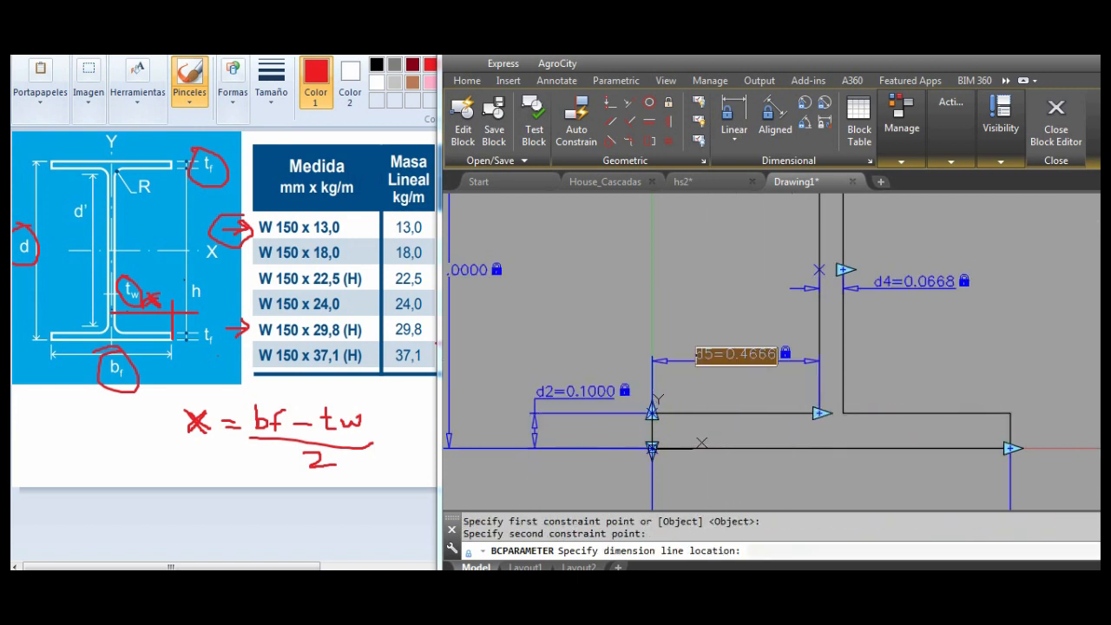
click(736, 360)
scroll(761, 301, down, 3)
scroll(760, 300, up, 2)
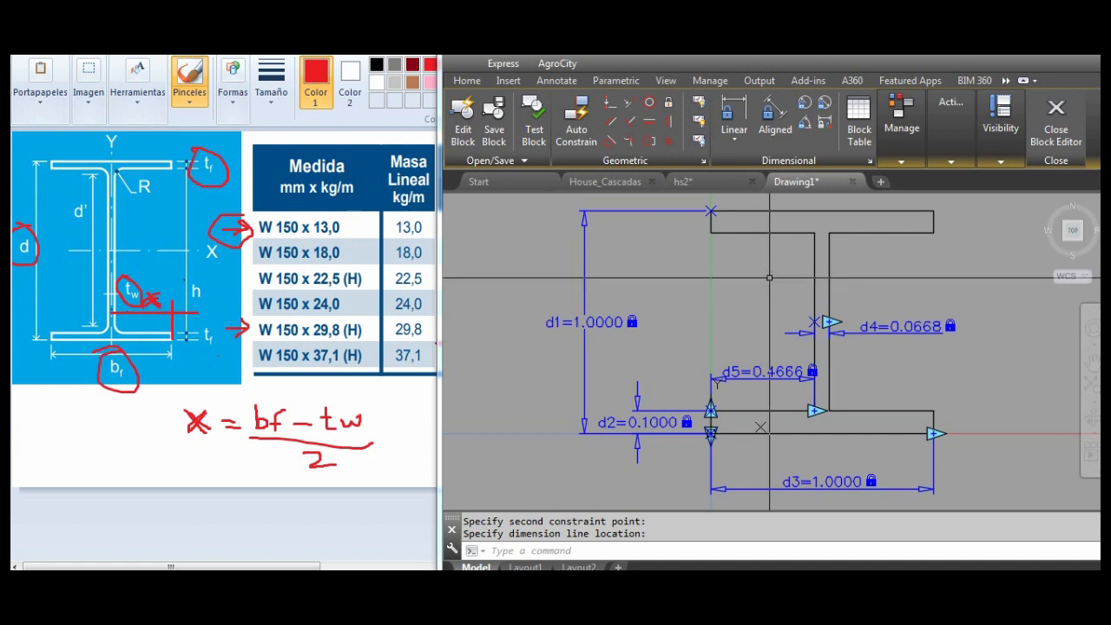
- Delete the overall height constraint parameter left of the profile
click(605, 287)
click(542, 310)
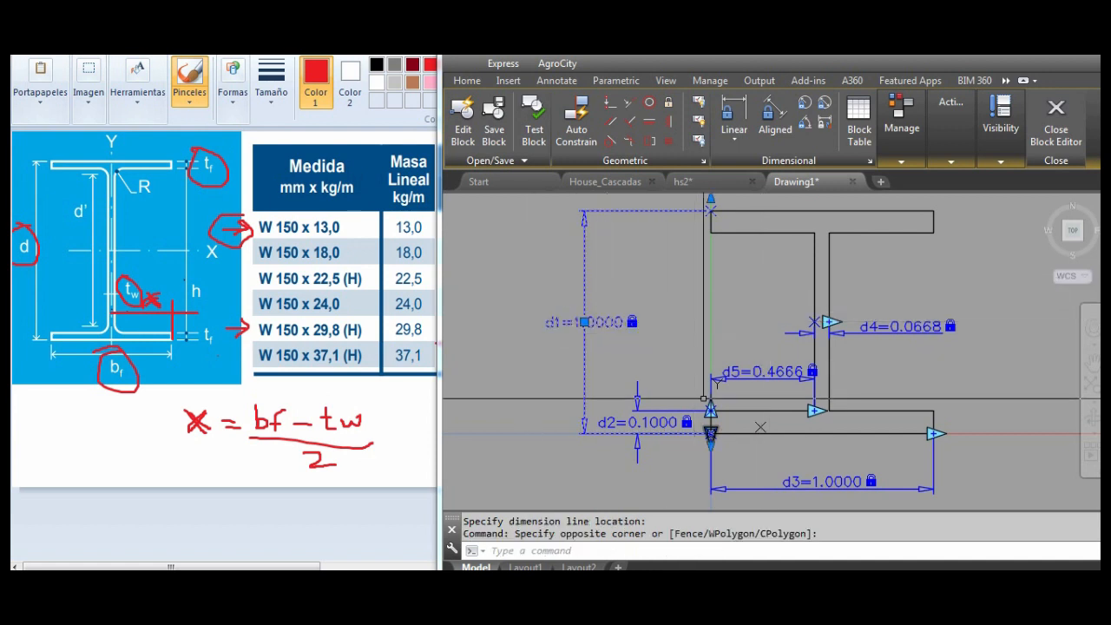
scroll(739, 410, up, 2)
scroll(746, 348, down, 2)
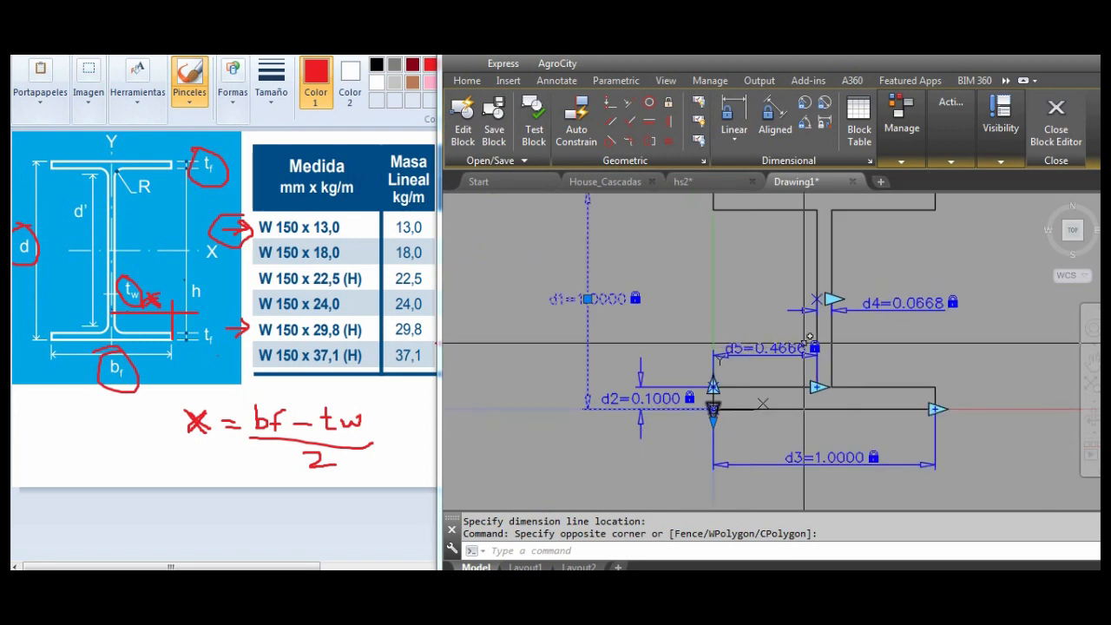
key(Delete)
middle_drag(718, 279, 731, 322)
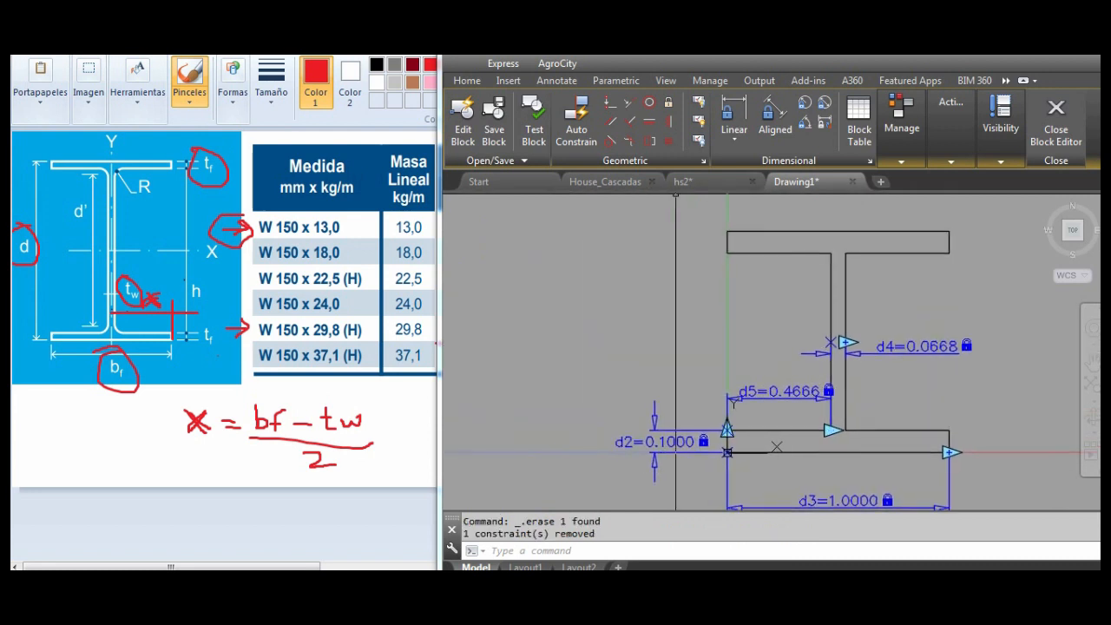
click(734, 113)
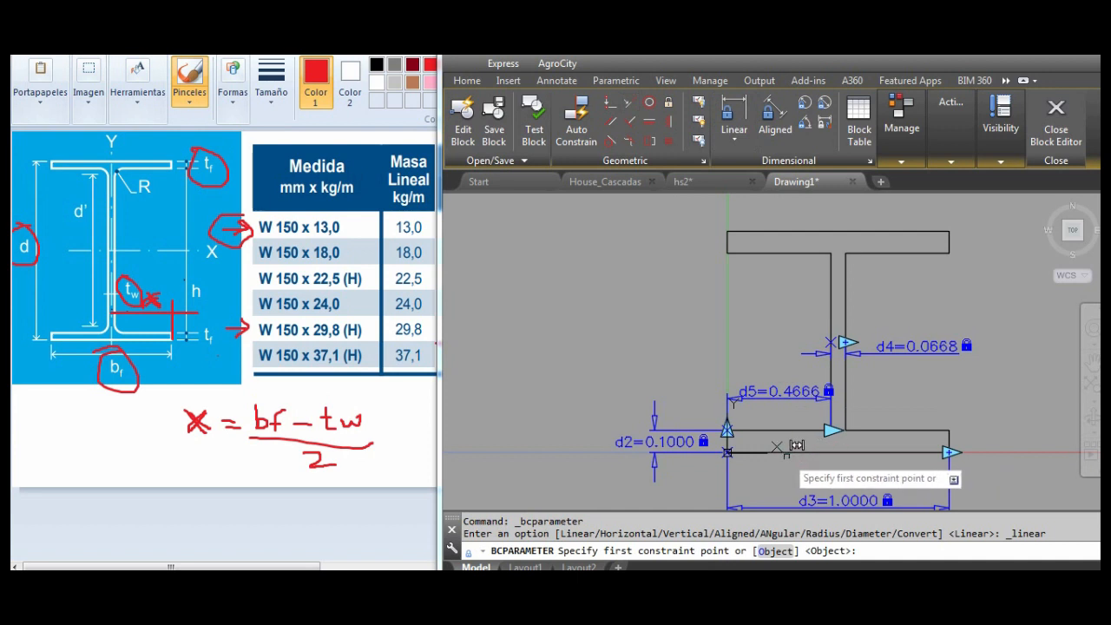
click(778, 447)
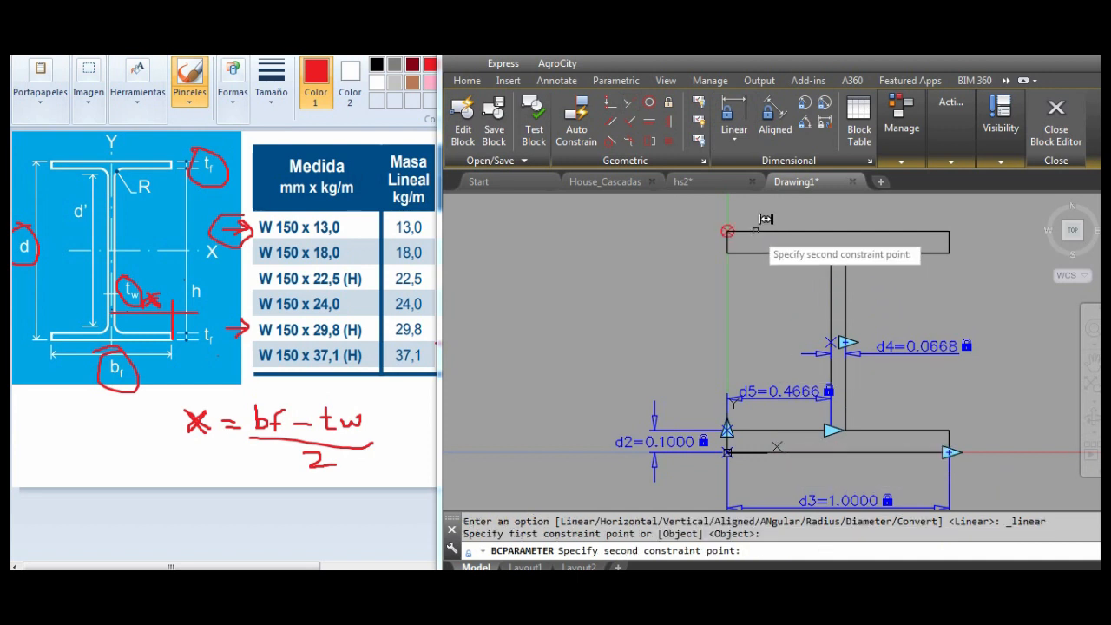
click(727, 232)
click(727, 232)
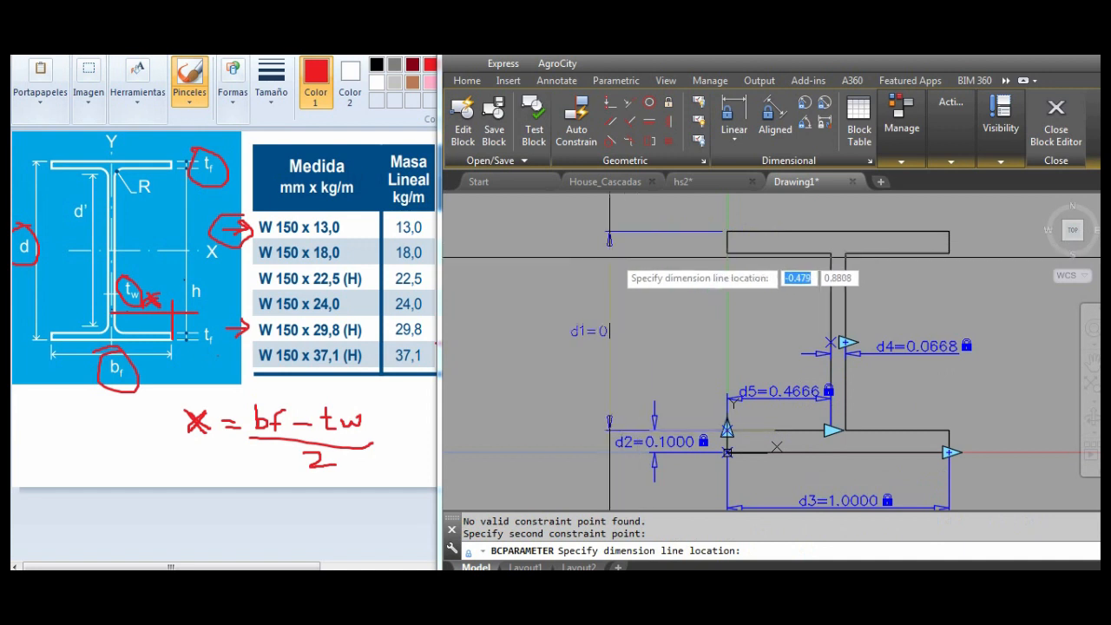
click(564, 296)
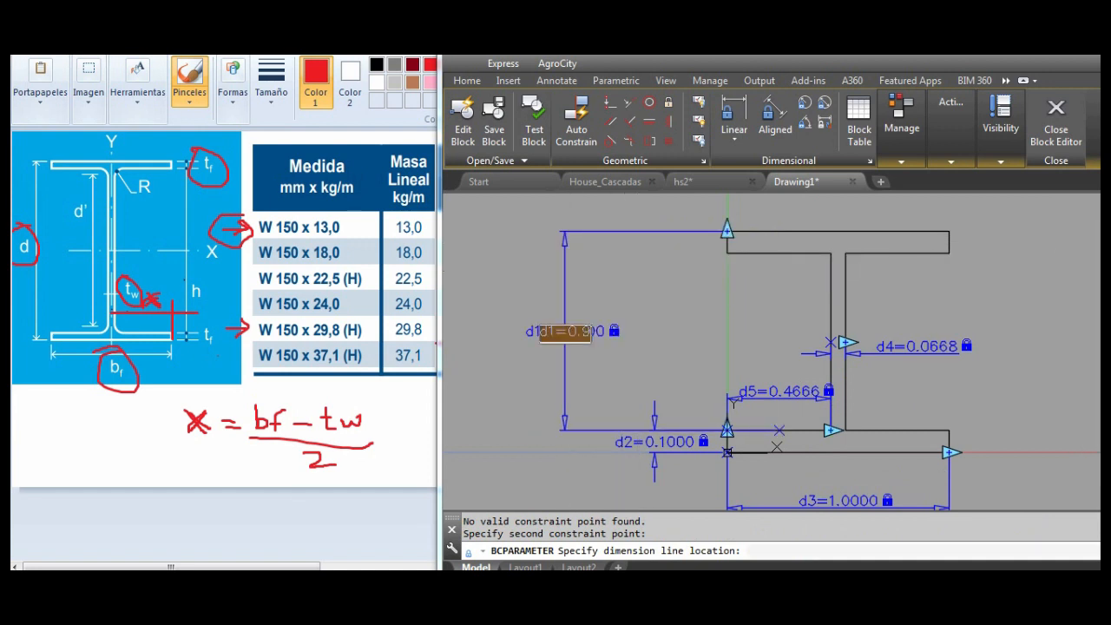
key(Escape)
click(584, 350)
key(Escape)
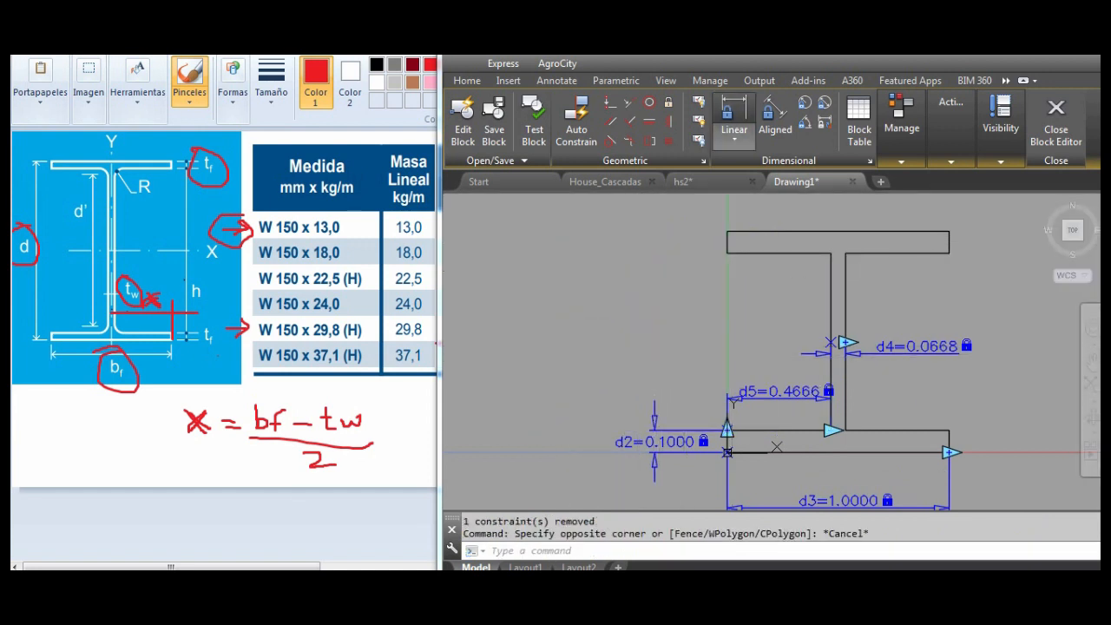
- Add a linear height constraint parameter from the lower flange's bottom edge midpoint to the profile's upper-left corner, with the dimension line left of it
click(734, 113)
click(817, 450)
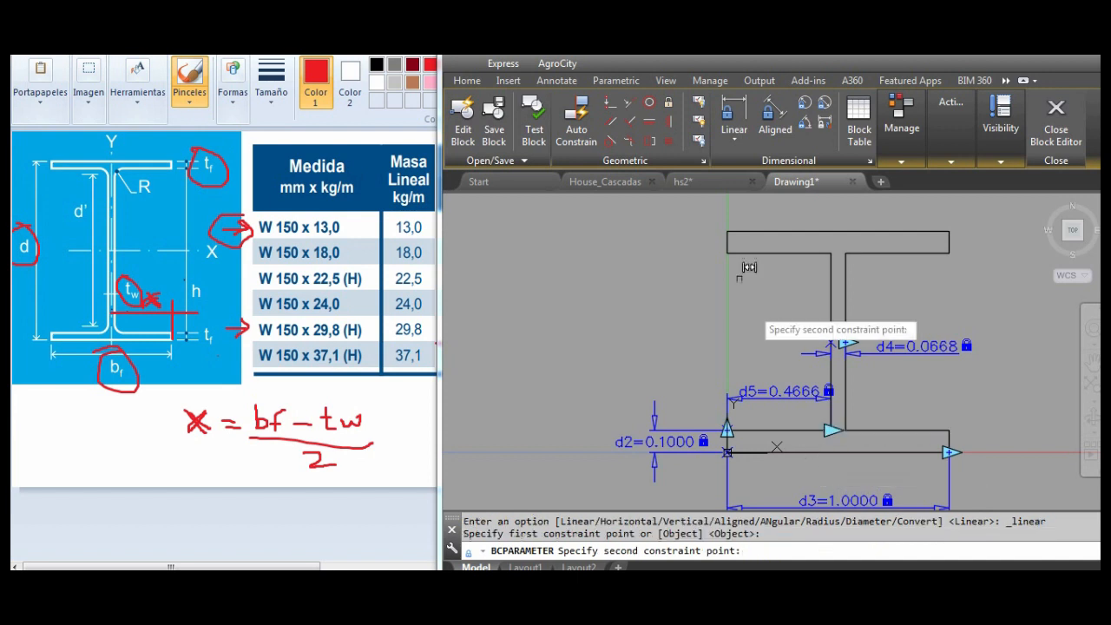
click(727, 231)
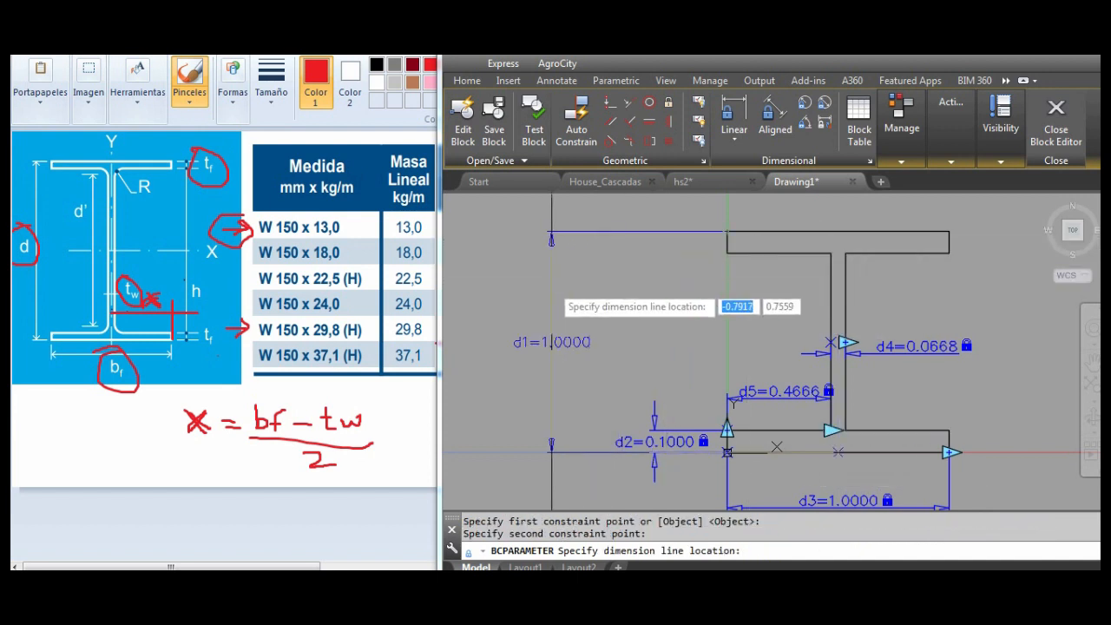
click(552, 295)
key(Return)
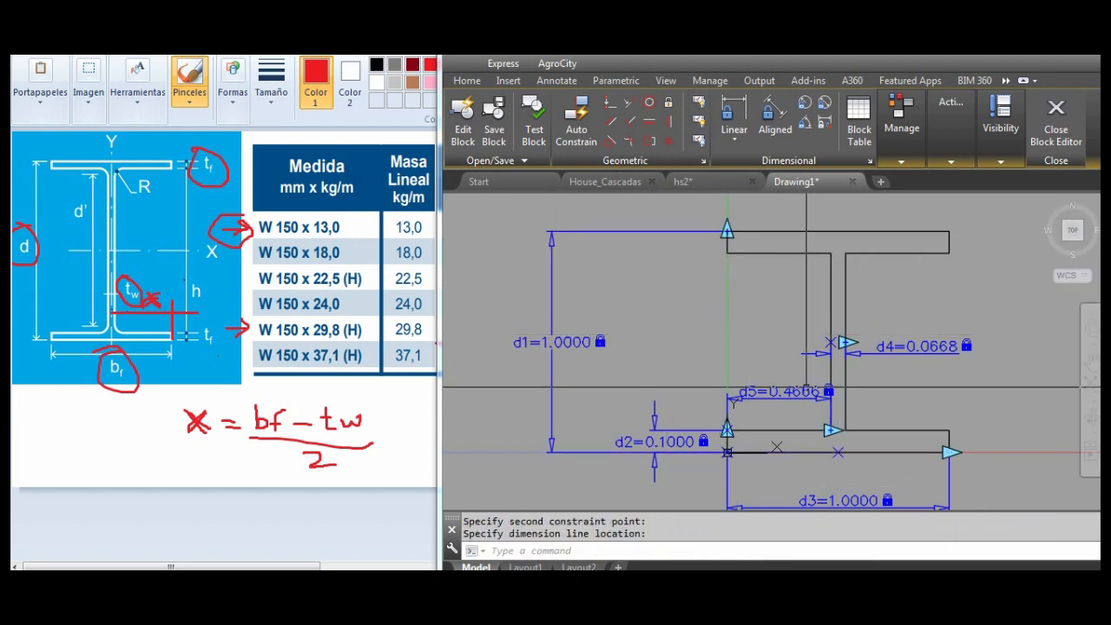
middle_drag(690, 333, 710, 329)
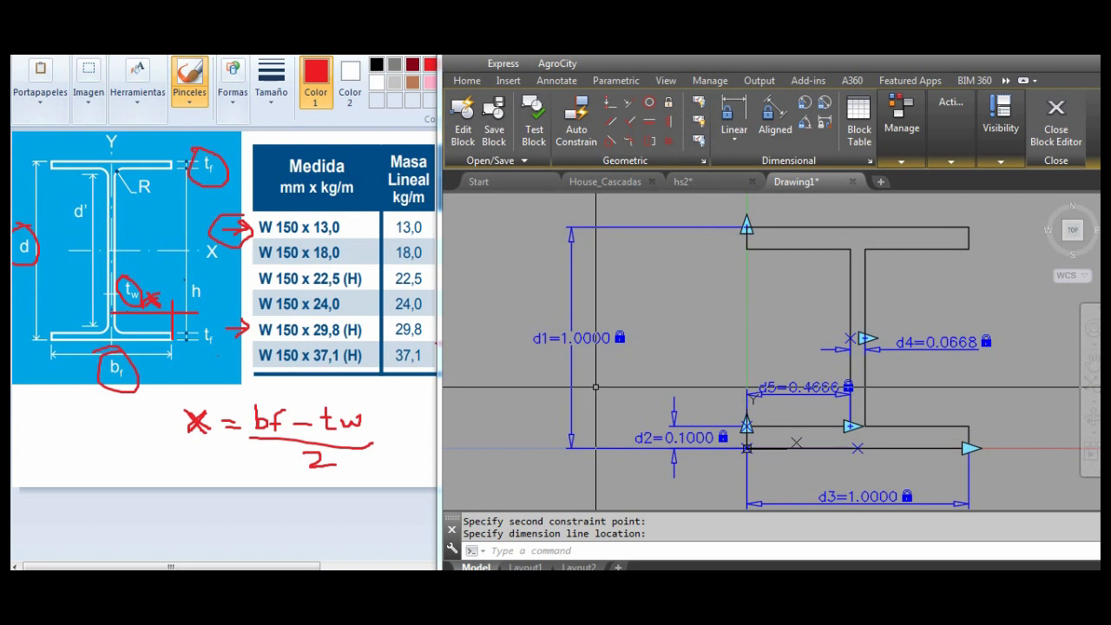
- Rename the overall height parameter to d and the lower flange's width parameter to bf
text(ed)
key(Return)
click(540, 340)
key(Return)
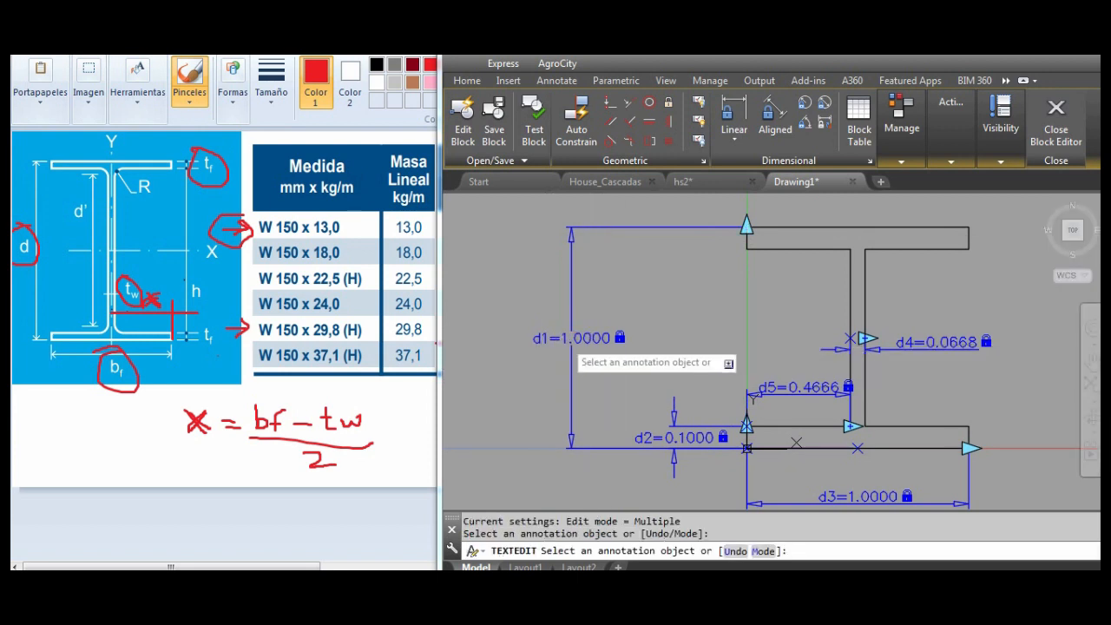
click(573, 339)
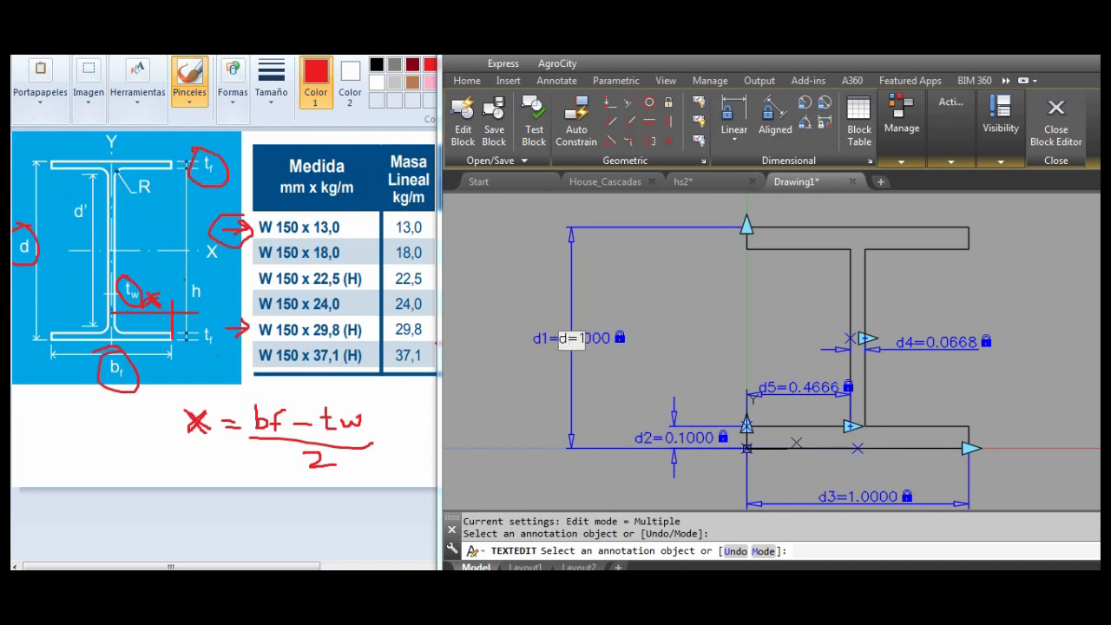
key(Return)
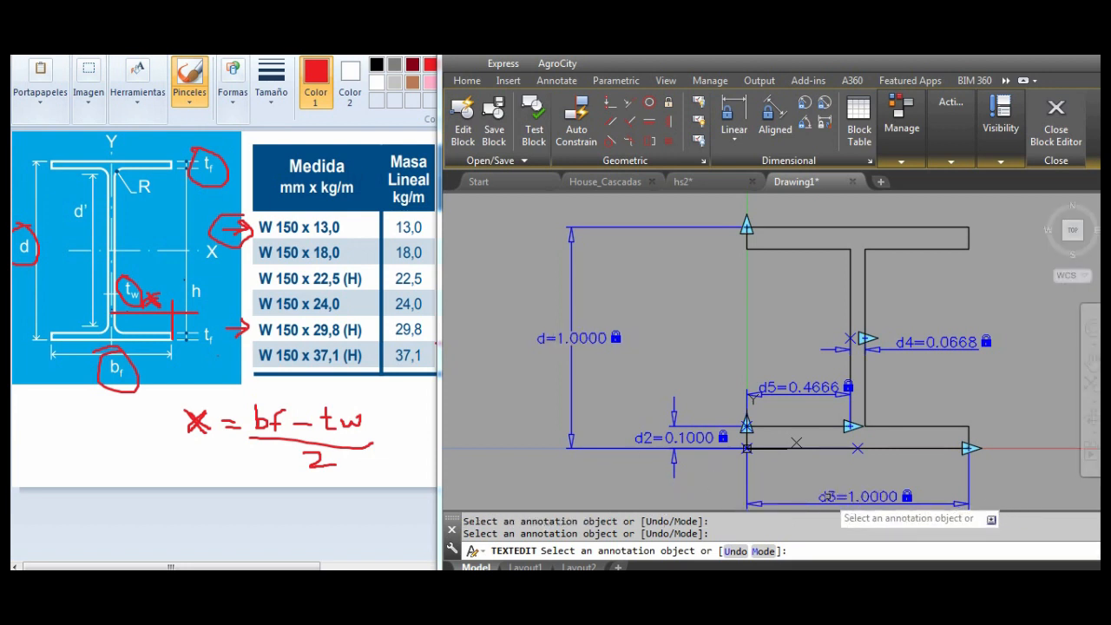
click(858, 496)
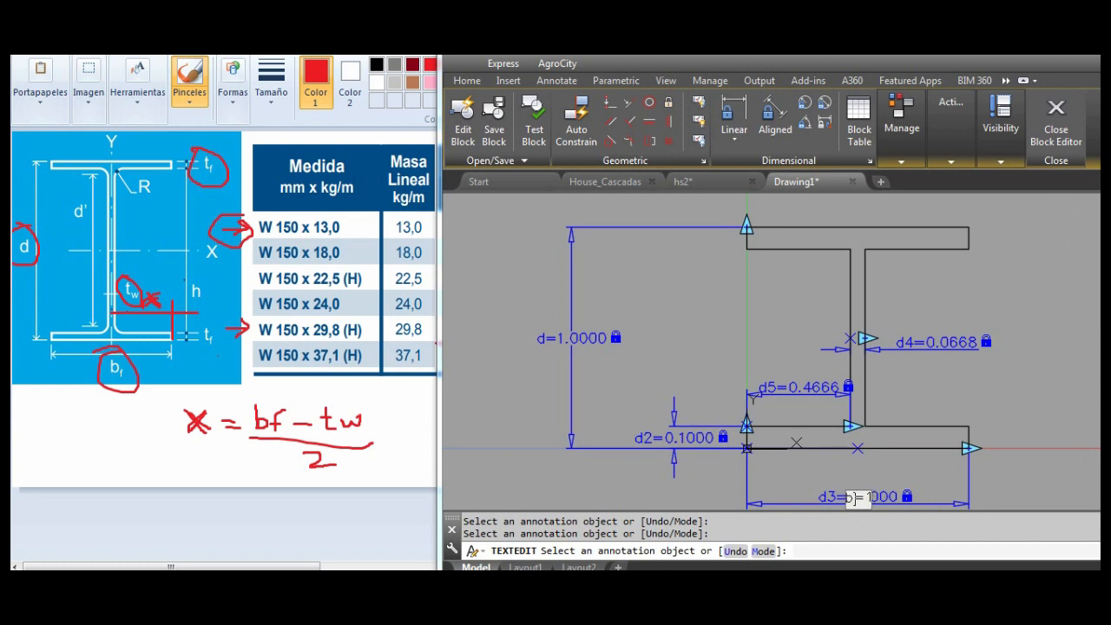
text(bf)
key(Return)
- Rename the web thickness parameter to tw and the flange thickness parameter to tf
click(935, 342)
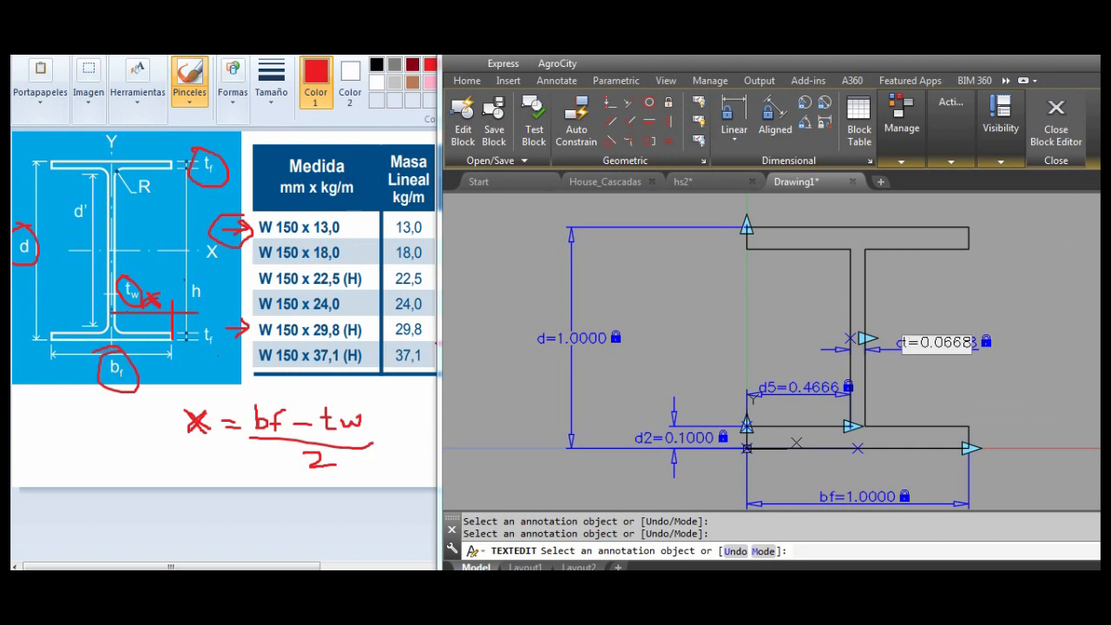
text(tw)
key(Return)
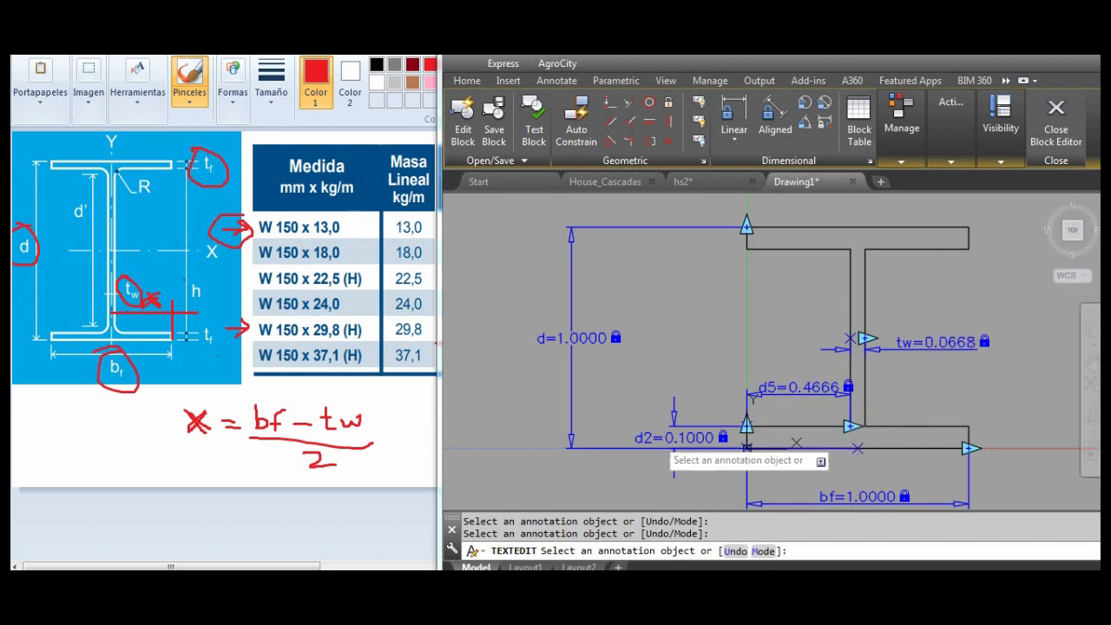
click(673, 437)
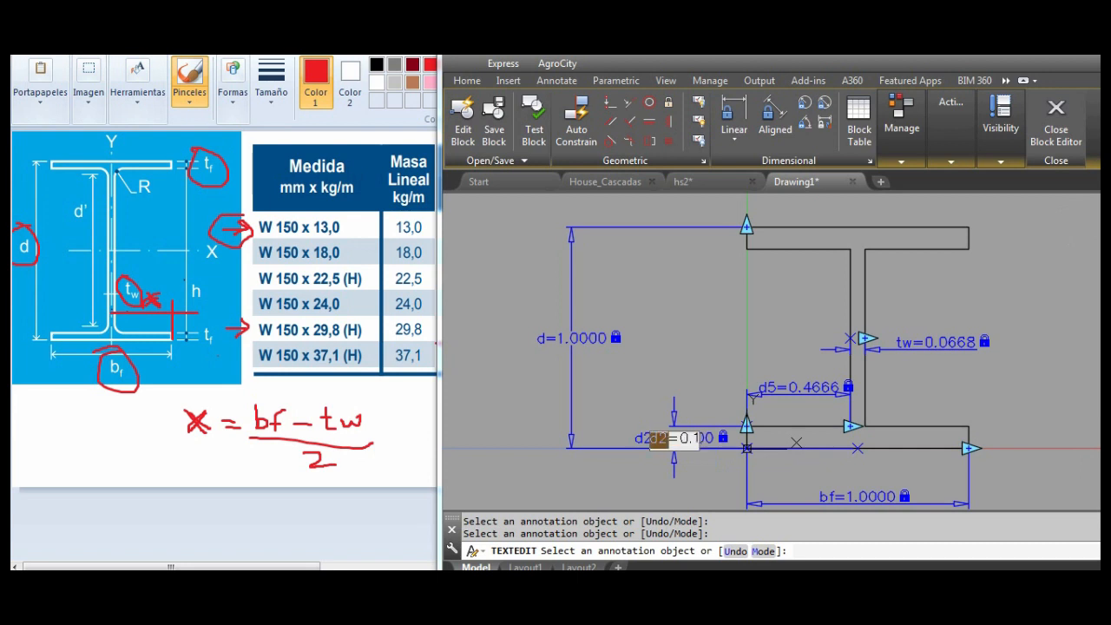
text(f)
key(Return)
- Rename the flange-end-to-web distance parameter to x and define it with the expression (bf-tw)/2
click(791, 392)
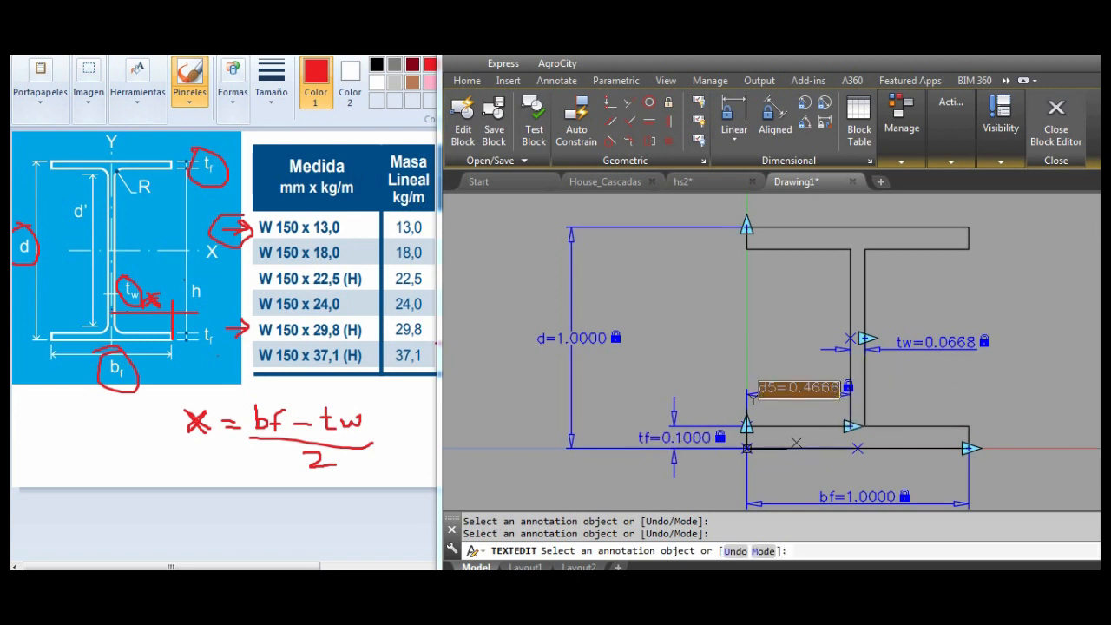
click(777, 391)
drag(778, 389, 760, 389)
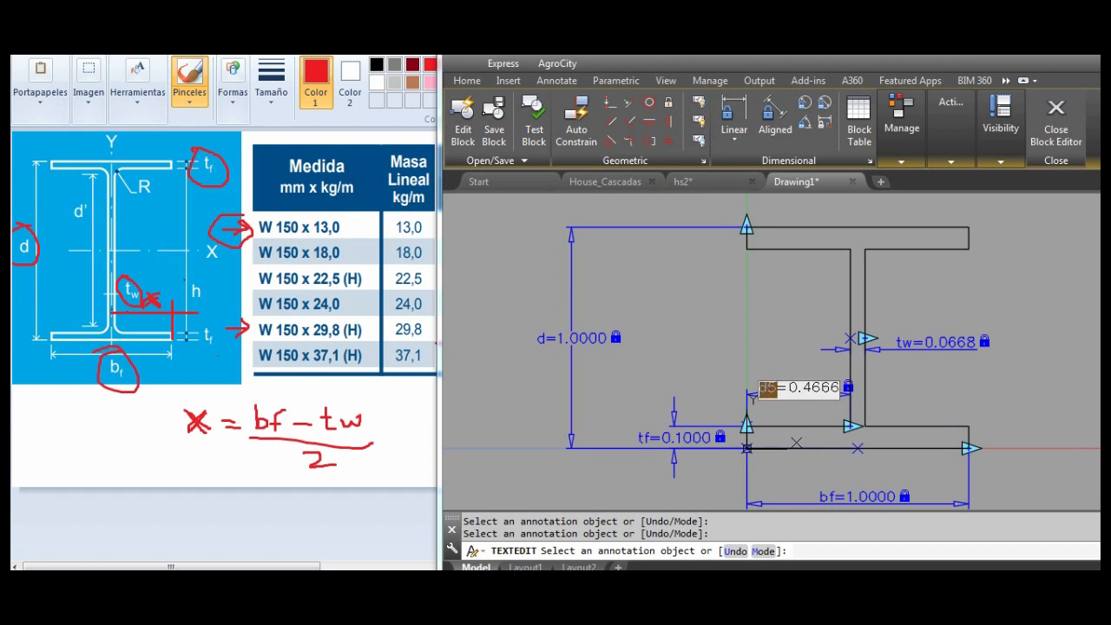
text(x)
key(shift+End)
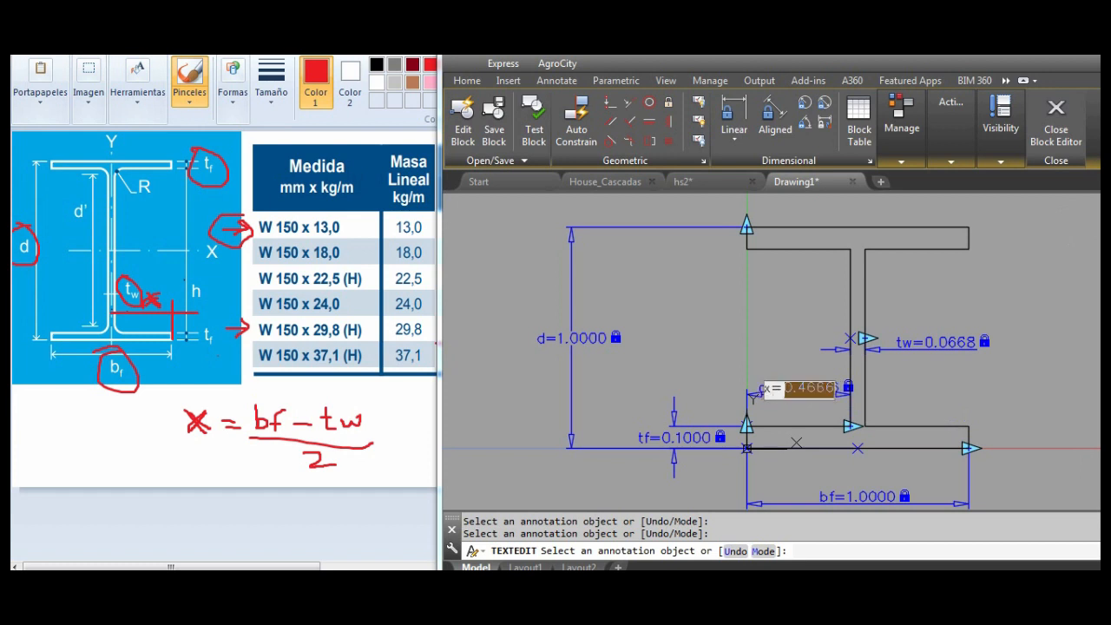
text(()
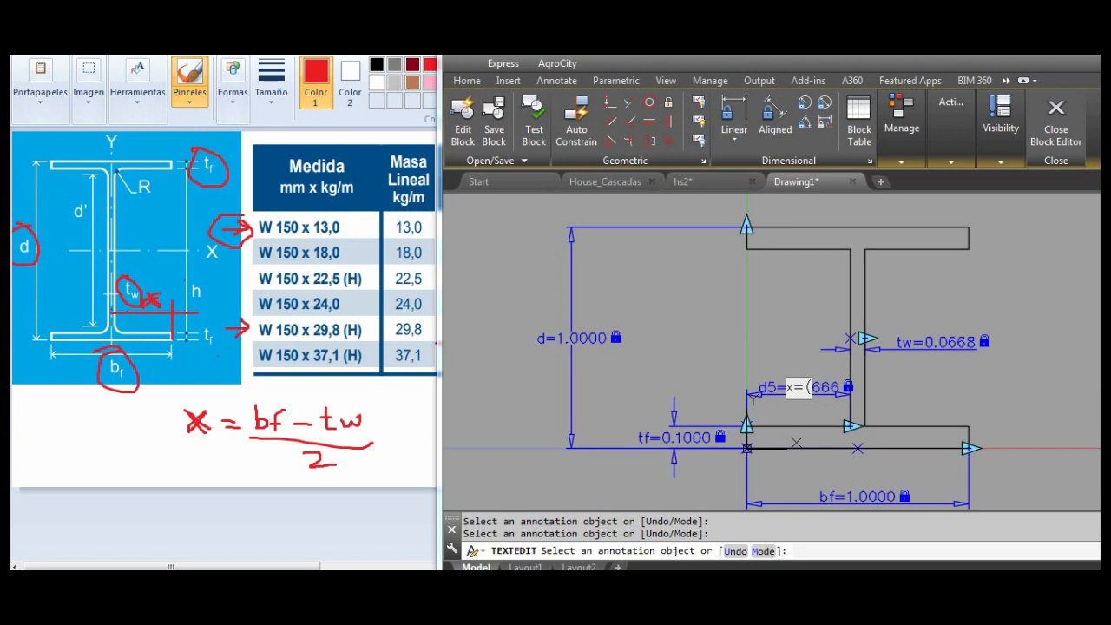
text(bf-)
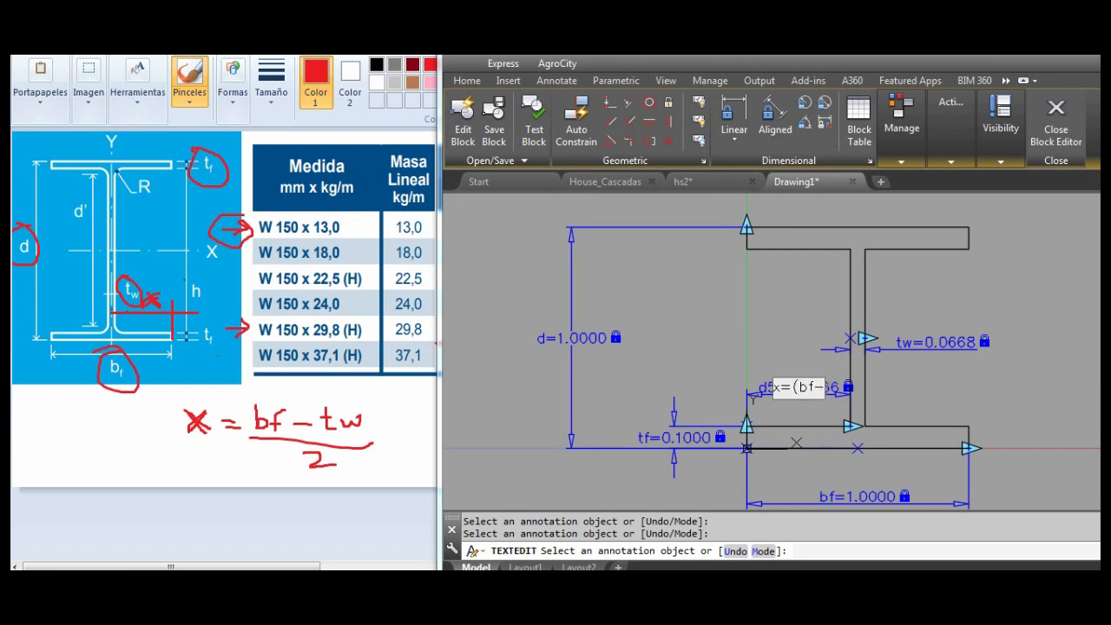
text(tw)
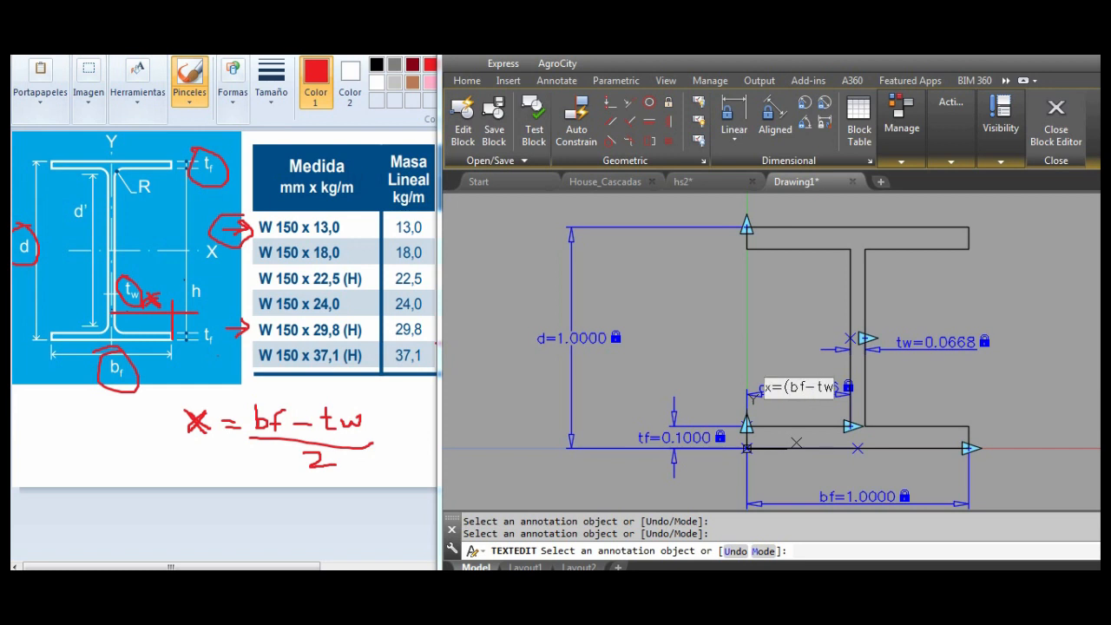
text()/)
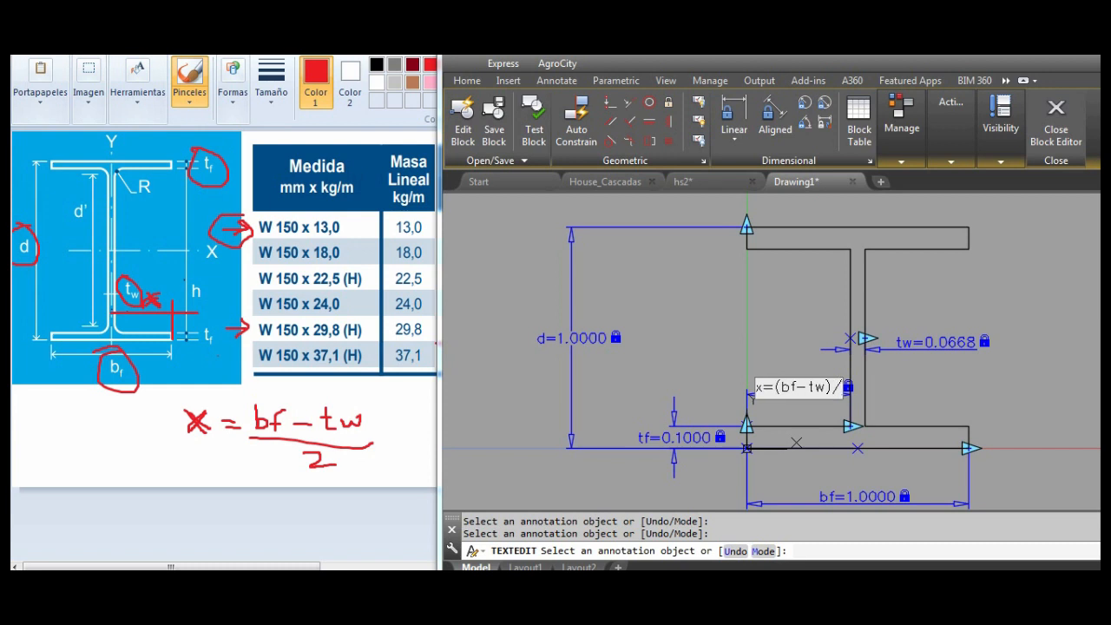
text(2)
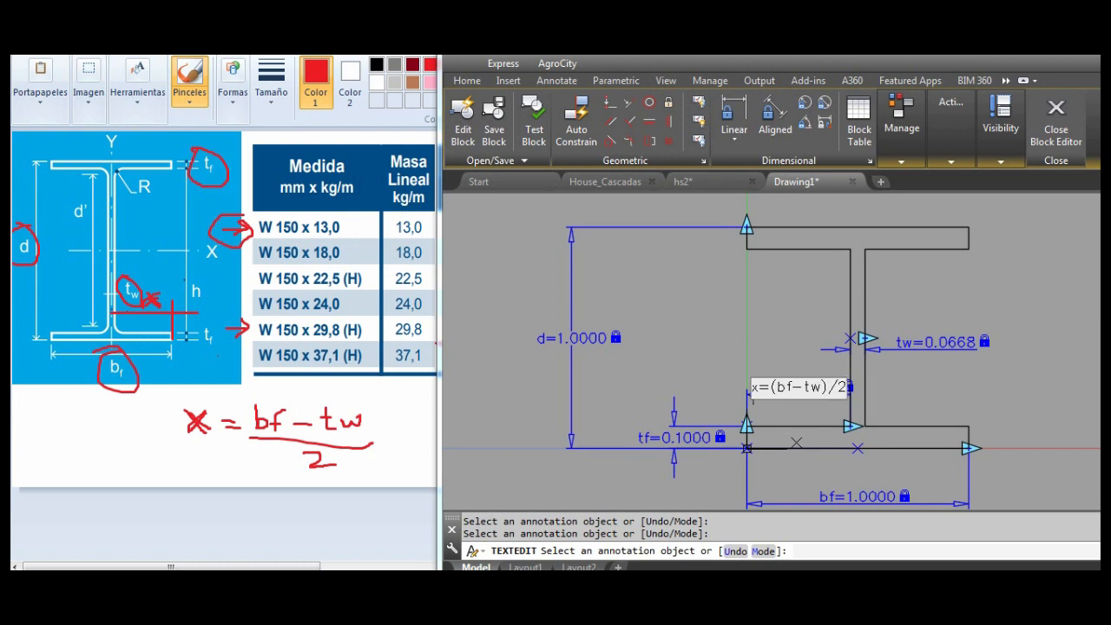
key(Return)
key(Return)
middle_drag(715, 354, 673, 340)
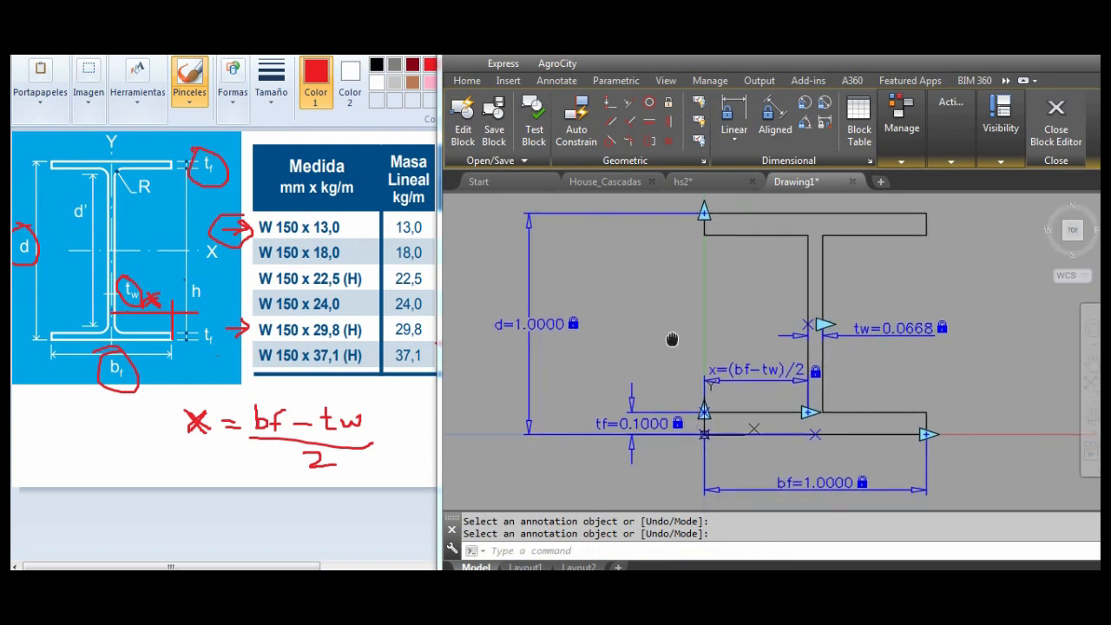
scroll(752, 341, down, 2)
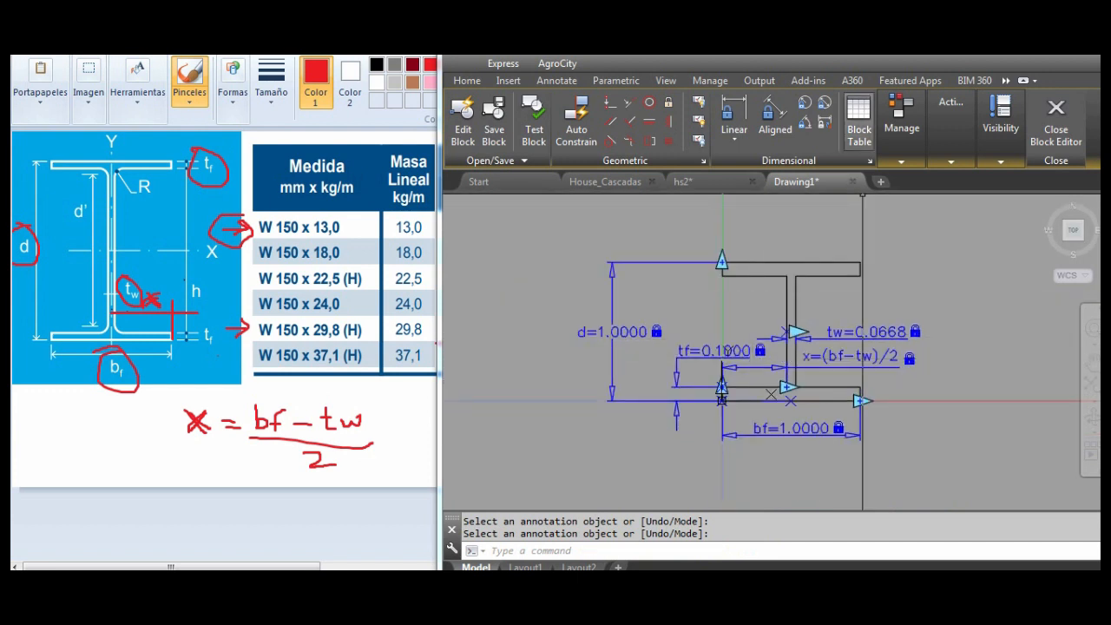
- Insert a block properties table with one grip just below the lower flange's left end
click(860, 122)
scroll(744, 474, up, 4)
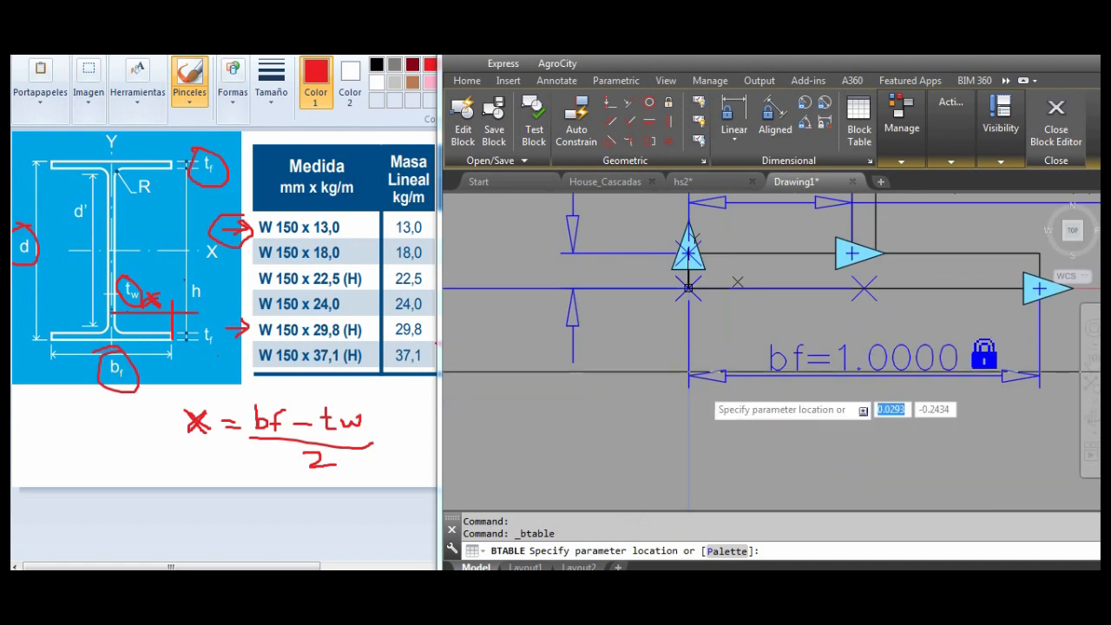
click(691, 350)
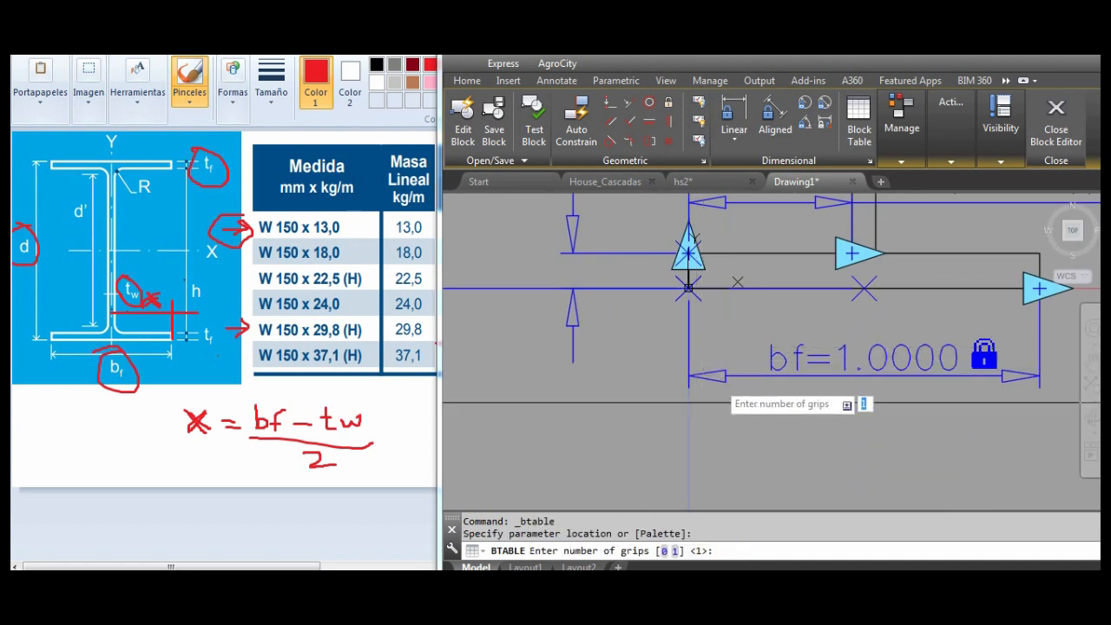
key(Return)
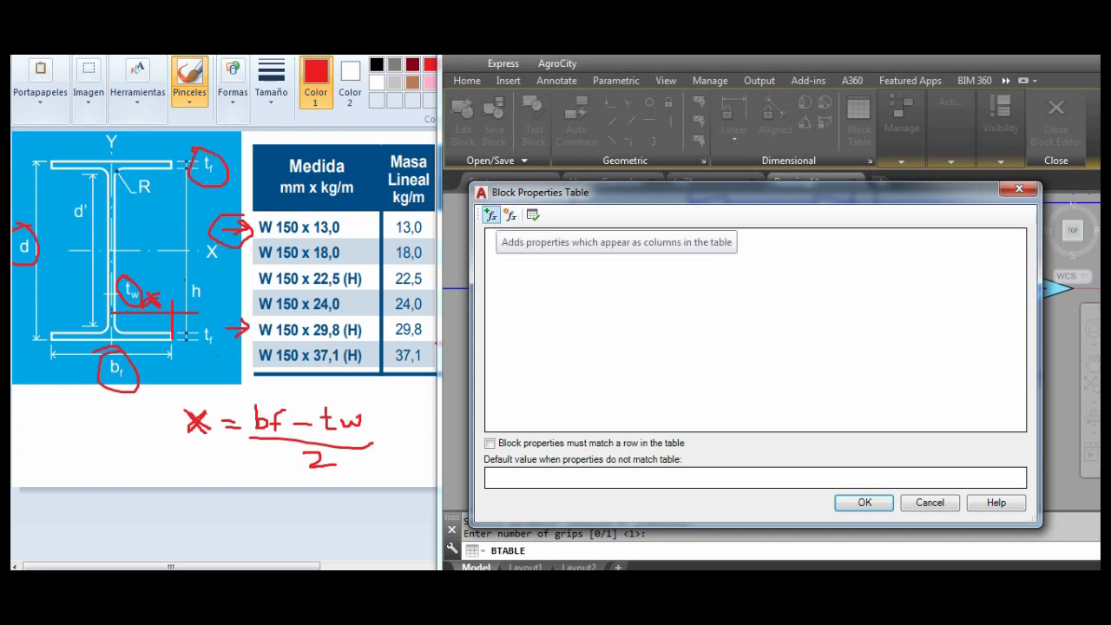
- Add the parameters tf, bf, tw, x and d as columns of the block properties table
click(491, 215)
drag(490, 334, 487, 221)
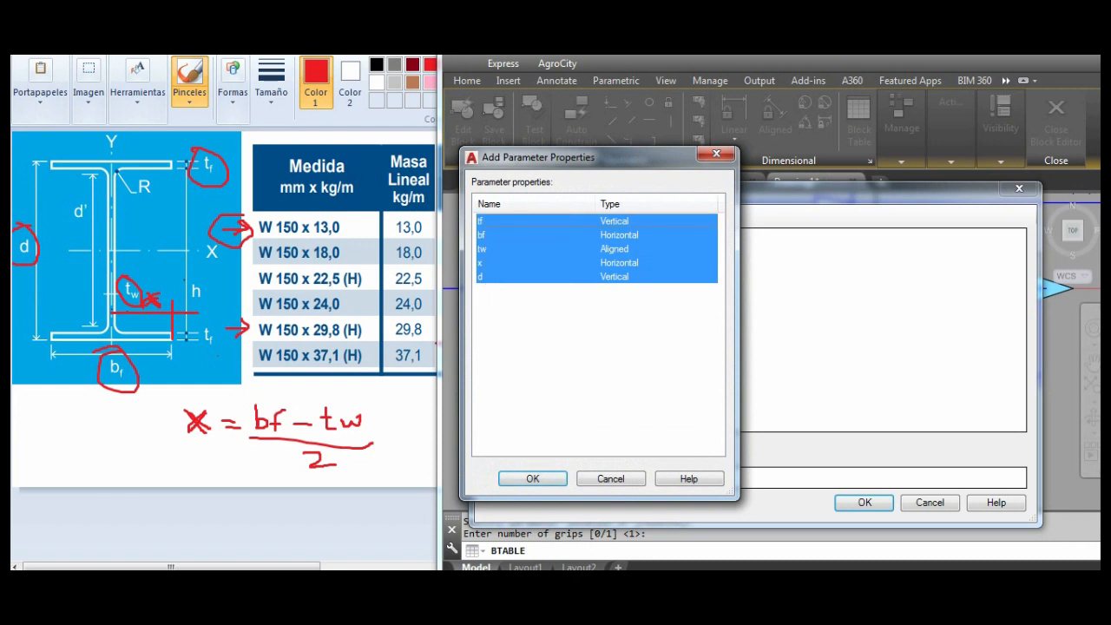
key(Return)
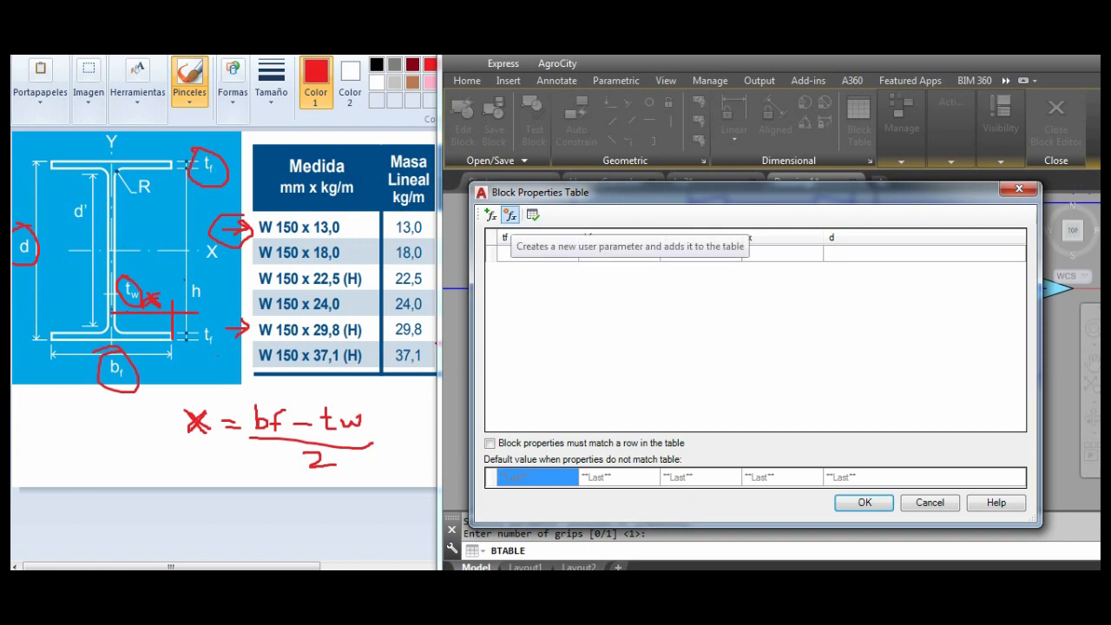
- Create a new user parameter named Perfil with type String in the block properties table
click(511, 215)
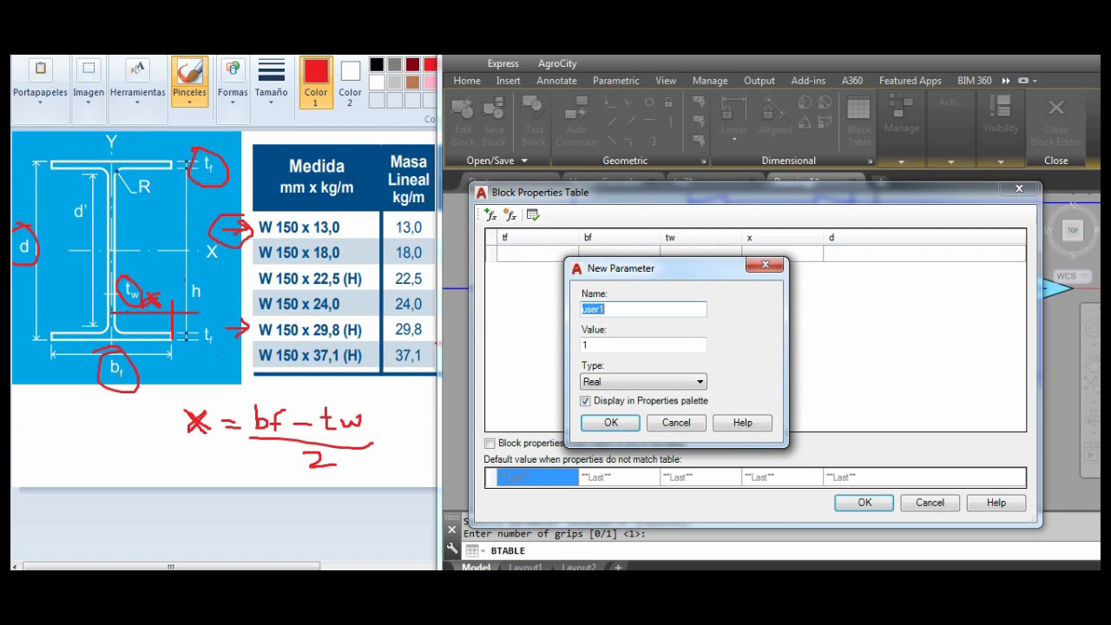
text(Perfil)
click(660, 382)
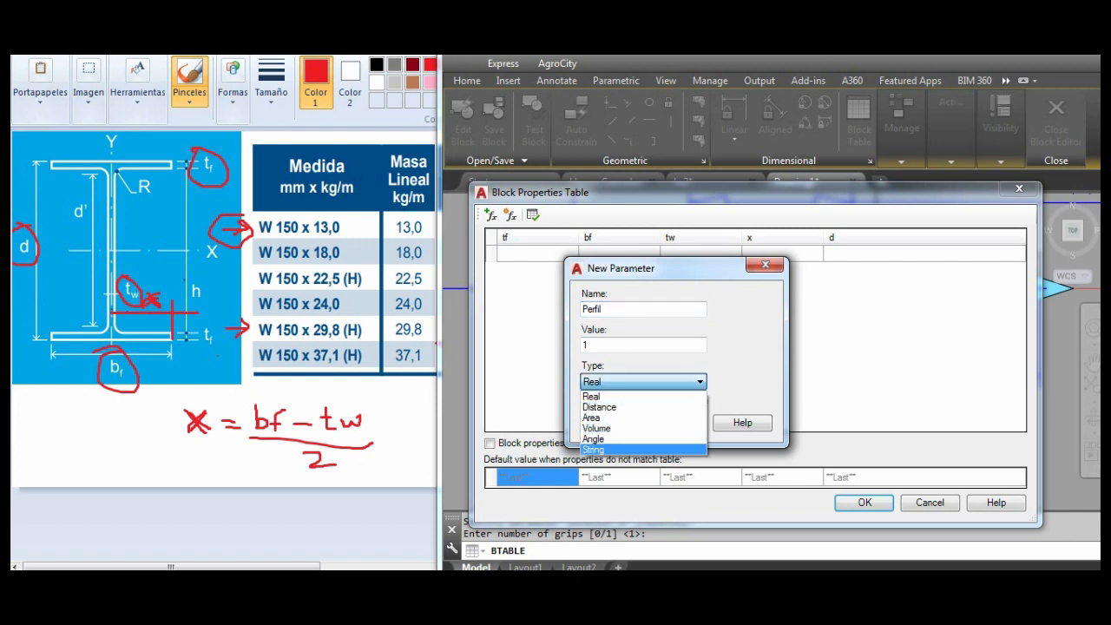
click(634, 450)
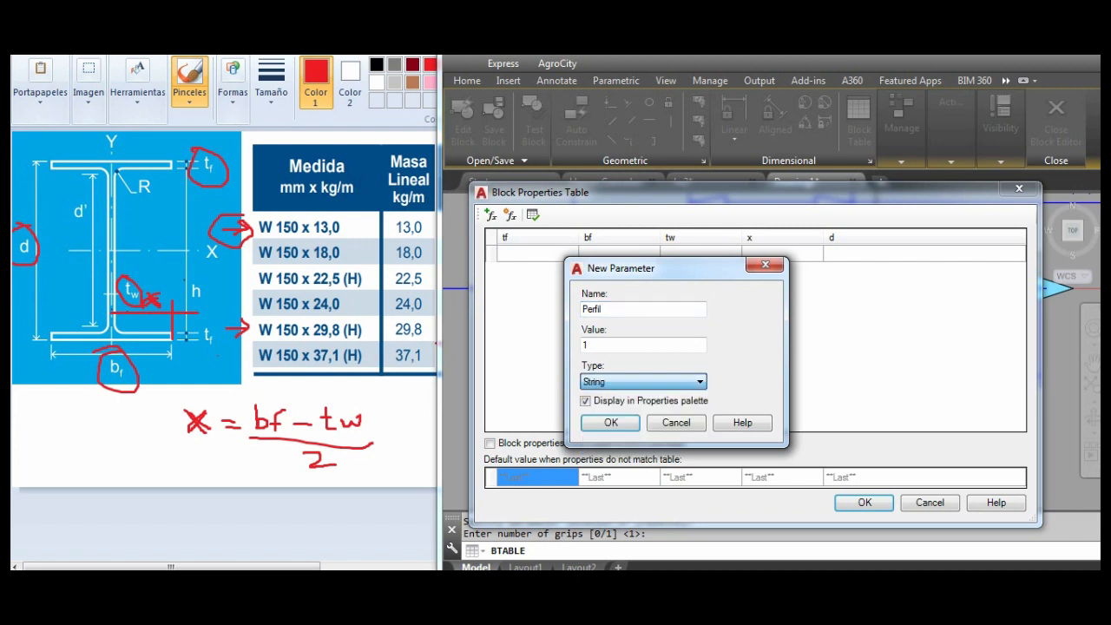
click(612, 422)
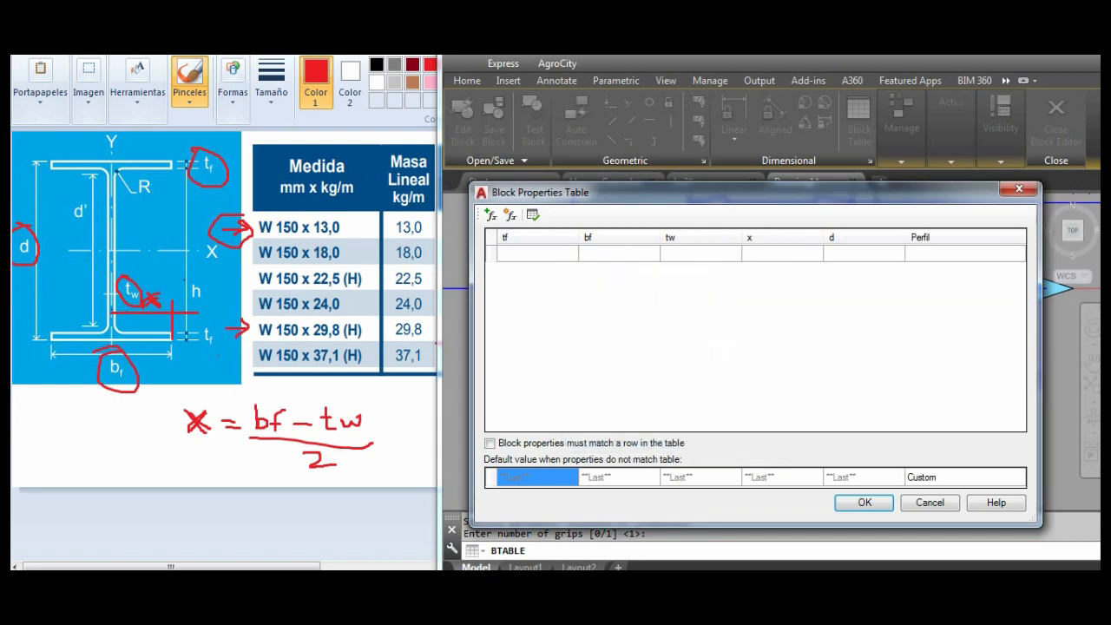
- Make Perfil the first column of the table and enter W150x13 in its first row
mouse_move(938, 238)
mouse_down()
mouse_move(494, 238)
mouse_move(520, 238)
mouse_up()
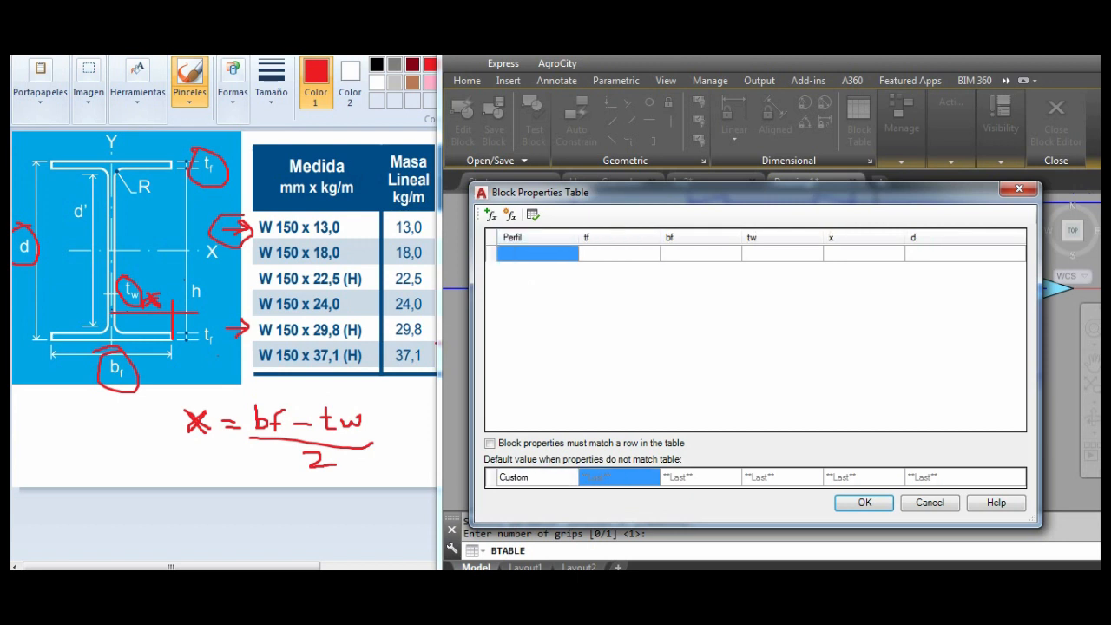
text(W)
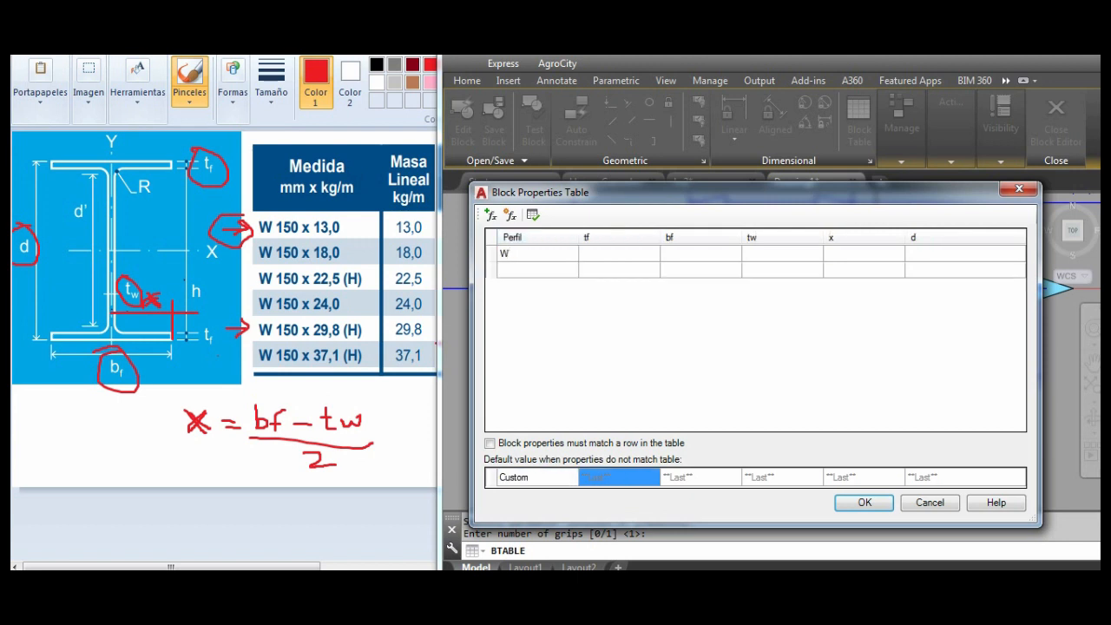
text(150x13)
- In Paint, underline in red the d, bf, tw and tf values of the W 150 x 13,0 and W 150 x 29,8 (H) rows
drag(171, 566, 301, 566)
drag(190, 237, 427, 238)
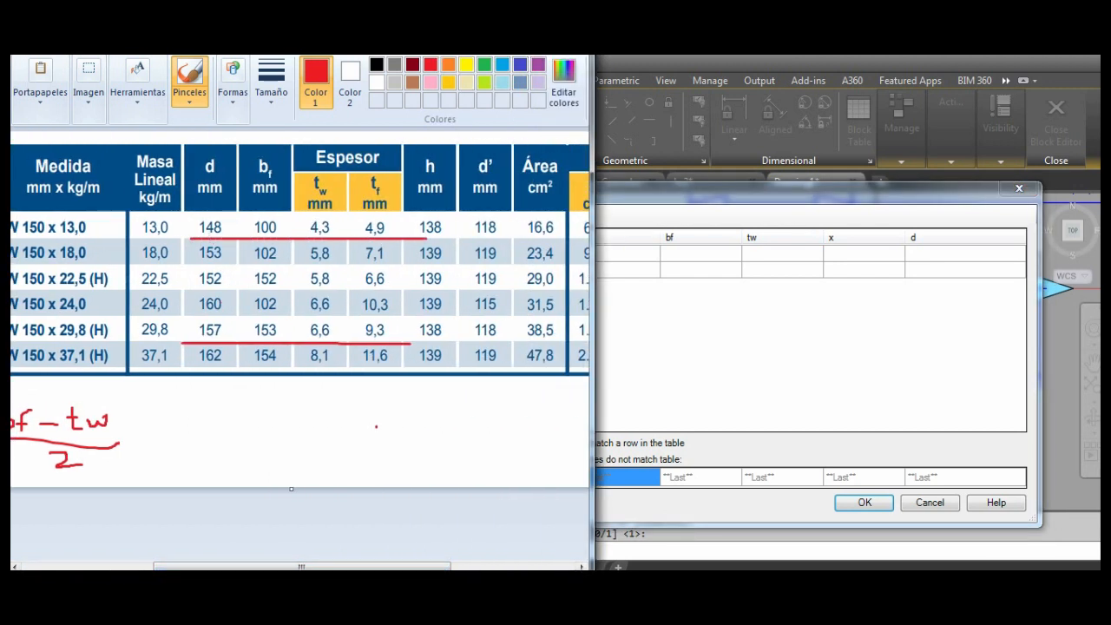
drag(410, 345, 445, 345)
drag(301, 567, 358, 566)
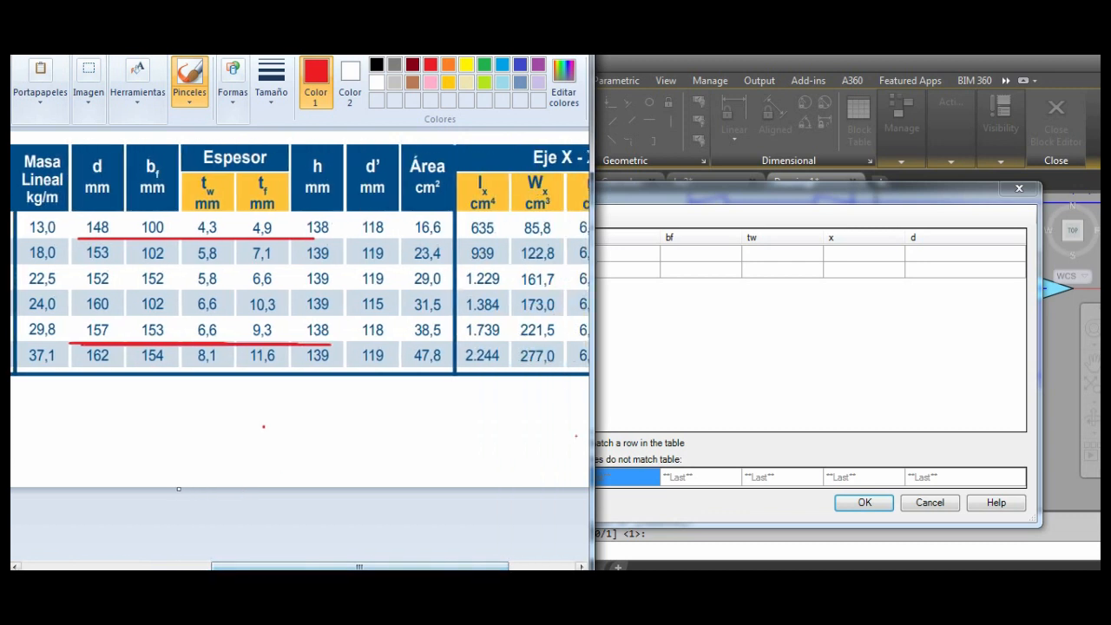
drag(593, 348, 415, 347)
- In AutoCAD's block properties table, copy the W150x13 name into a second row and change it to W150x29.3
double_click(538, 253)
key(ctrl+c)
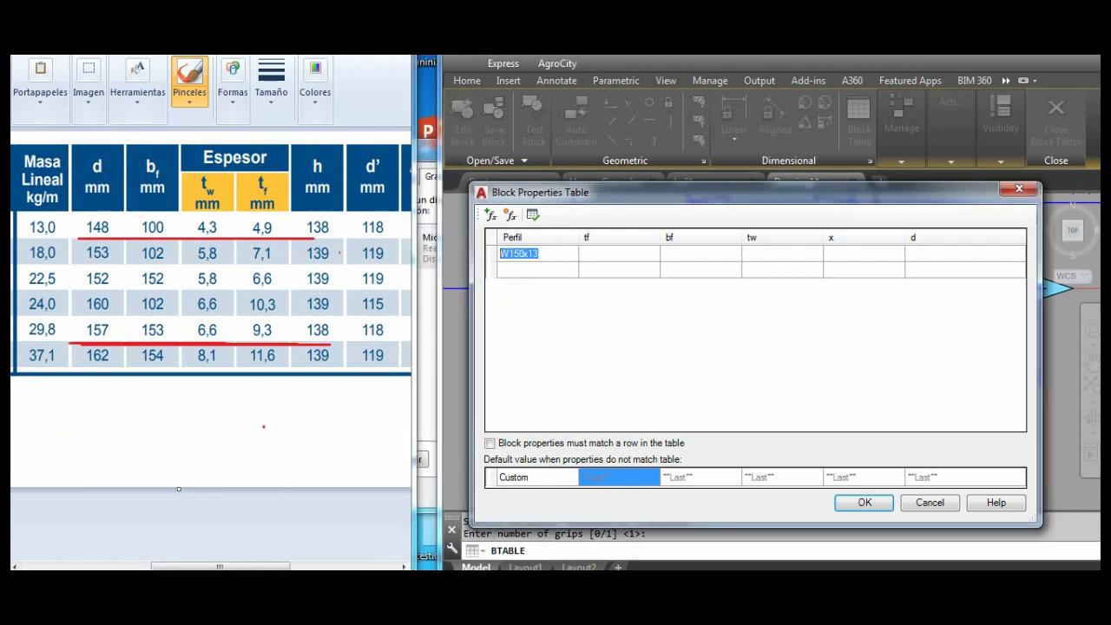
key(Return)
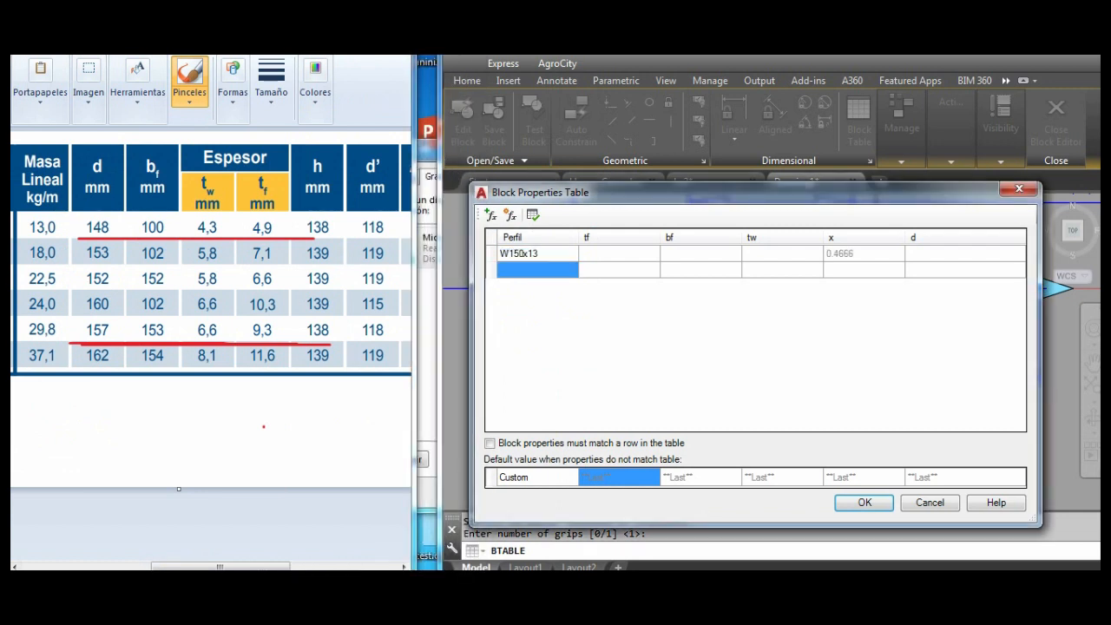
key(ctrl+v)
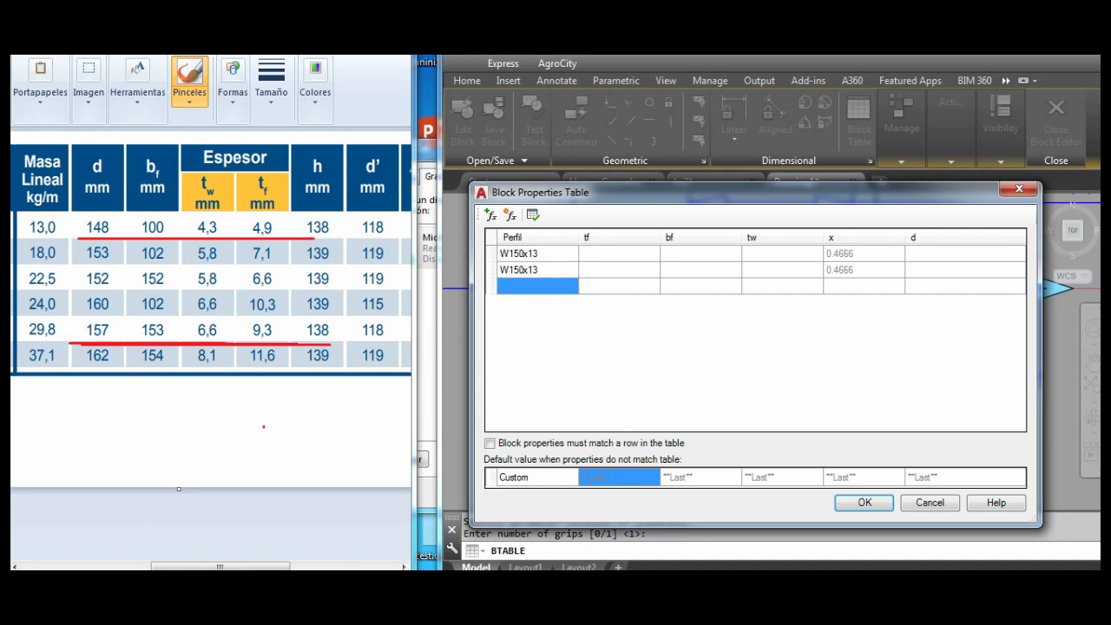
drag(219, 566, 153, 566)
click(538, 270)
click(540, 270)
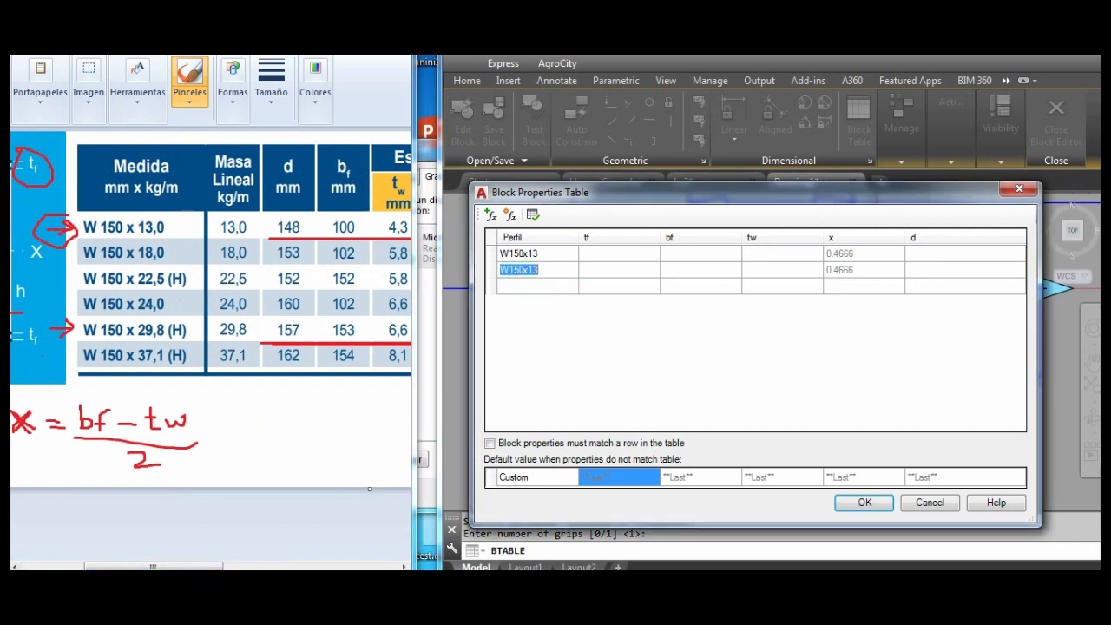
drag(540, 270, 527, 270)
text(29.3)
- Reorder the table columns after Perfil to d, bf, tw, tf and x, matching the reference size table
drag(153, 566, 225, 566)
click(619, 254)
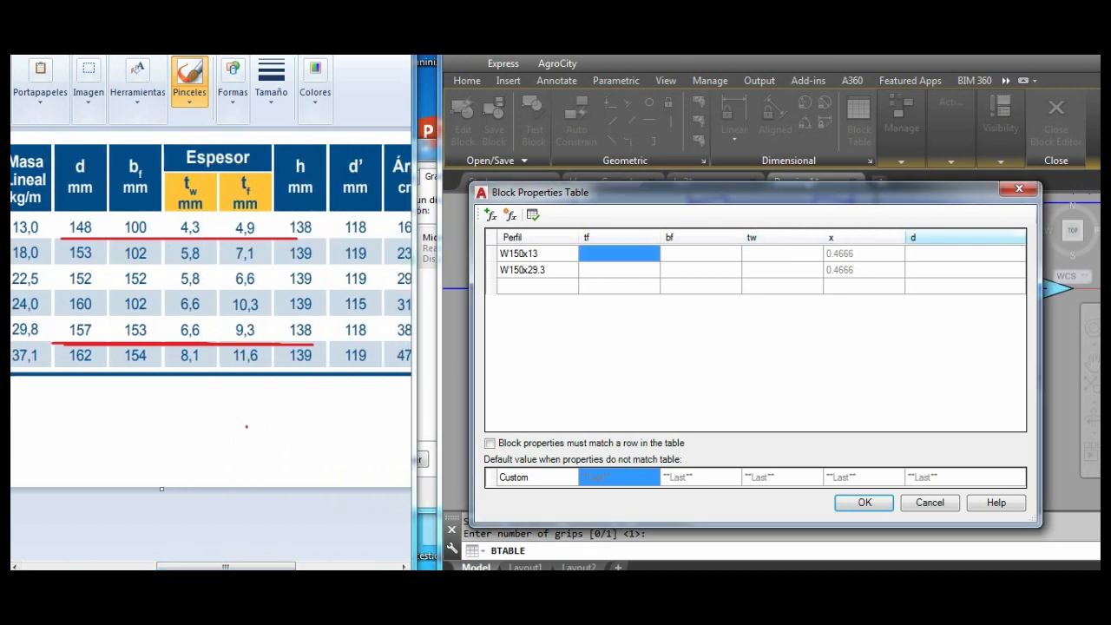
click(958, 237)
drag(958, 237, 620, 237)
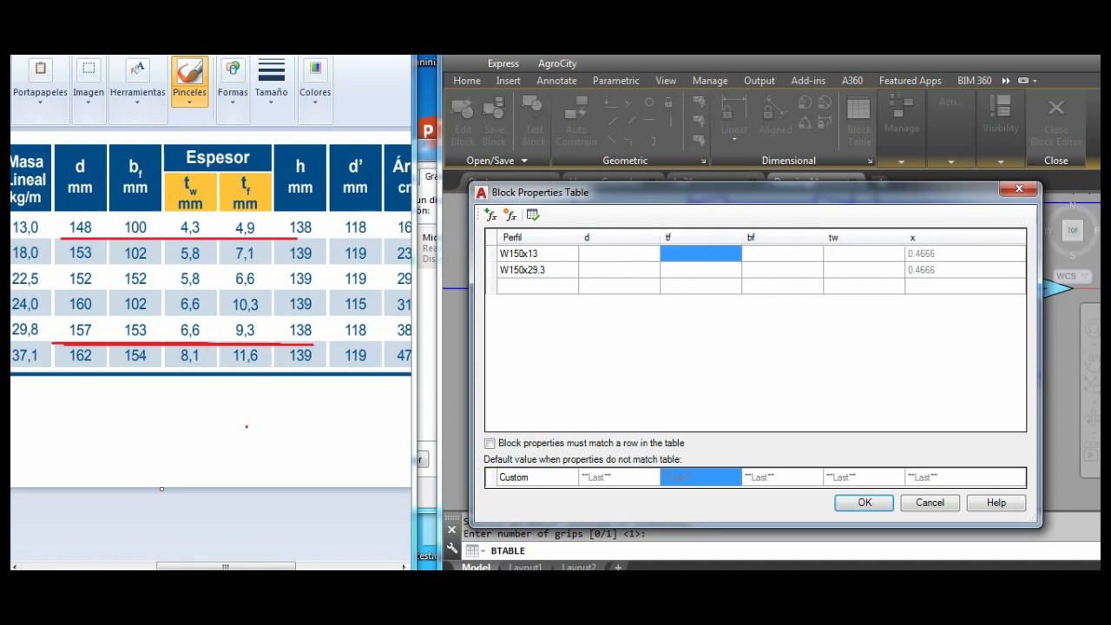
click(619, 254)
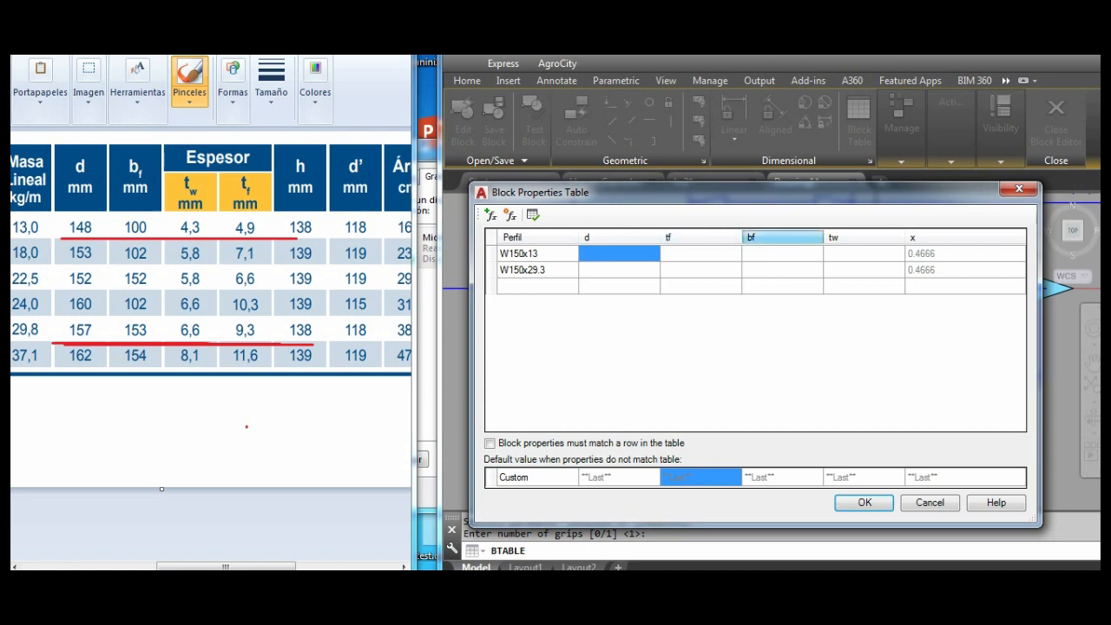
drag(700, 237, 781, 237)
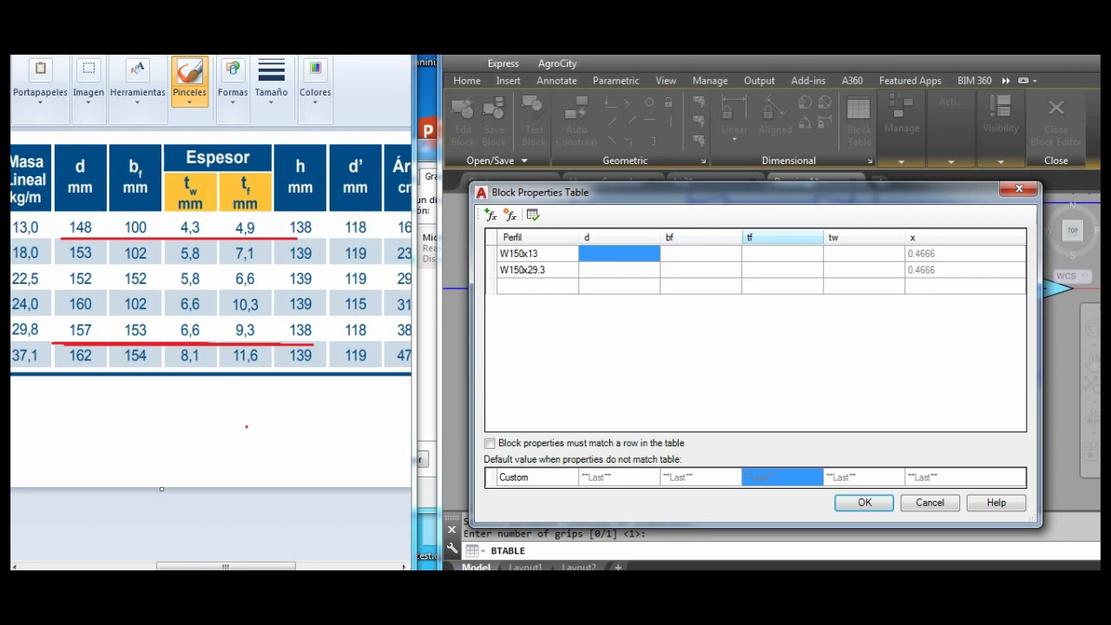
drag(864, 237, 751, 237)
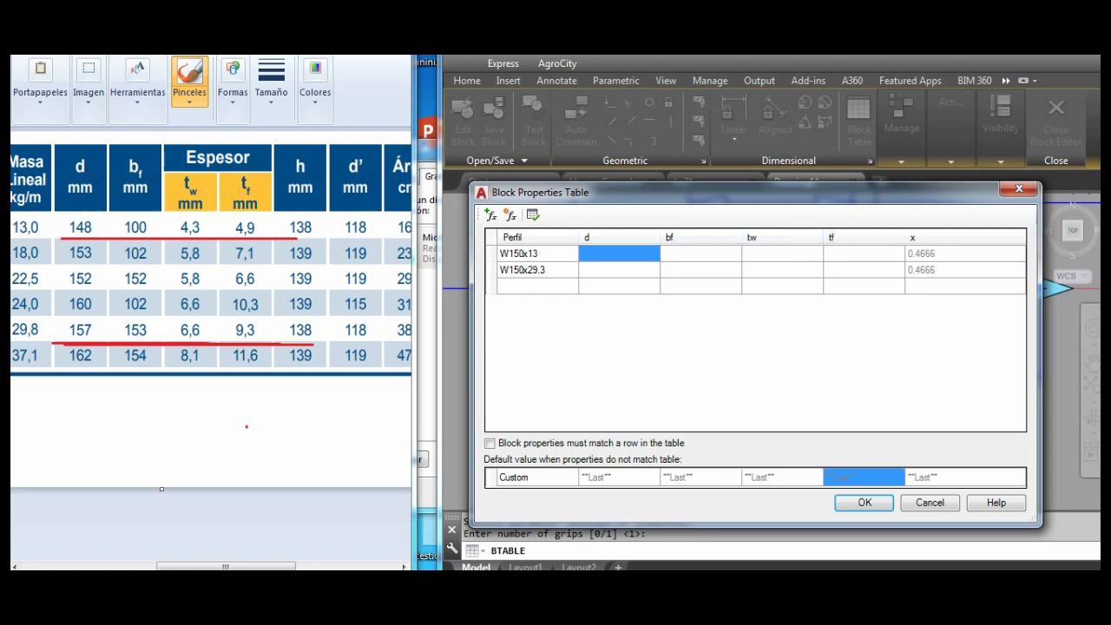
- Fill the W150x13 row with d 148, bf 100, tw 4.3 and tf 4.9
click(619, 254)
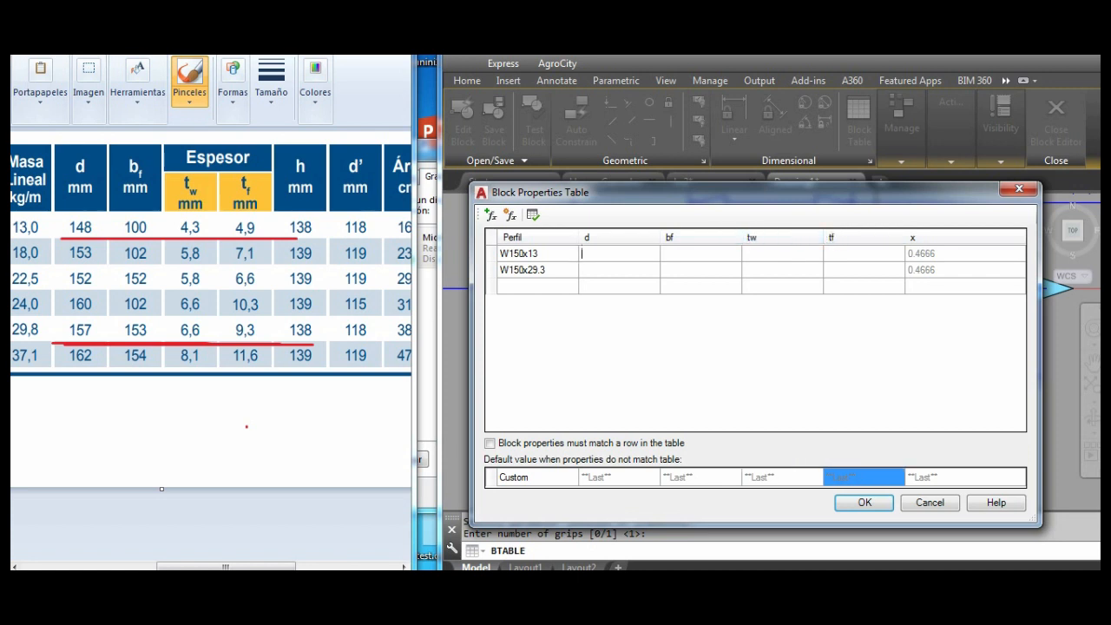
text(148)
click(700, 254)
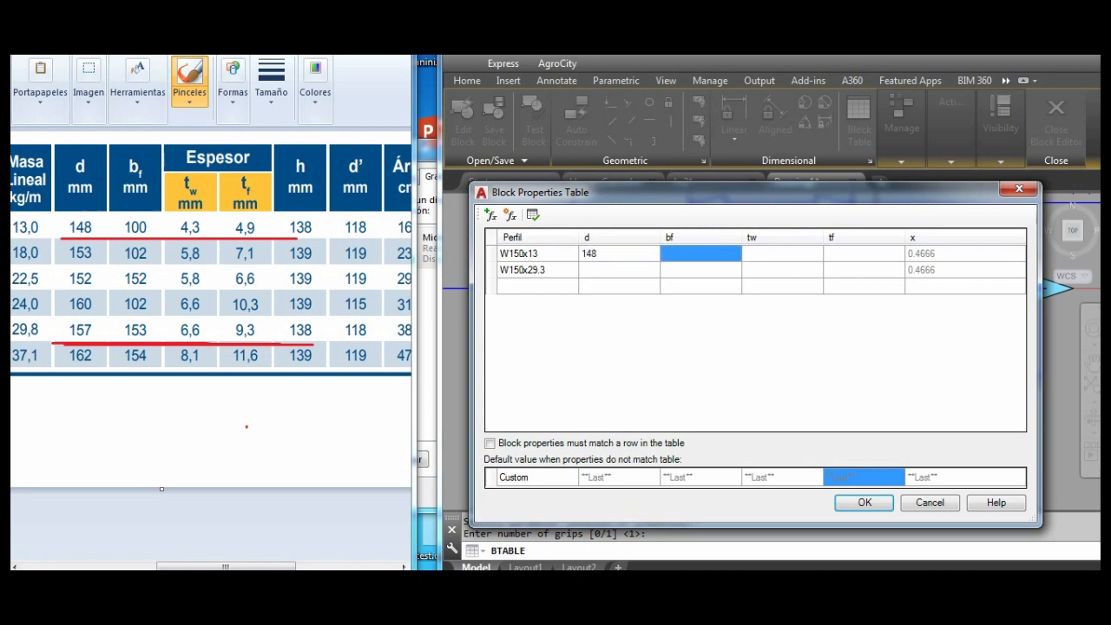
click(700, 254)
text(100)
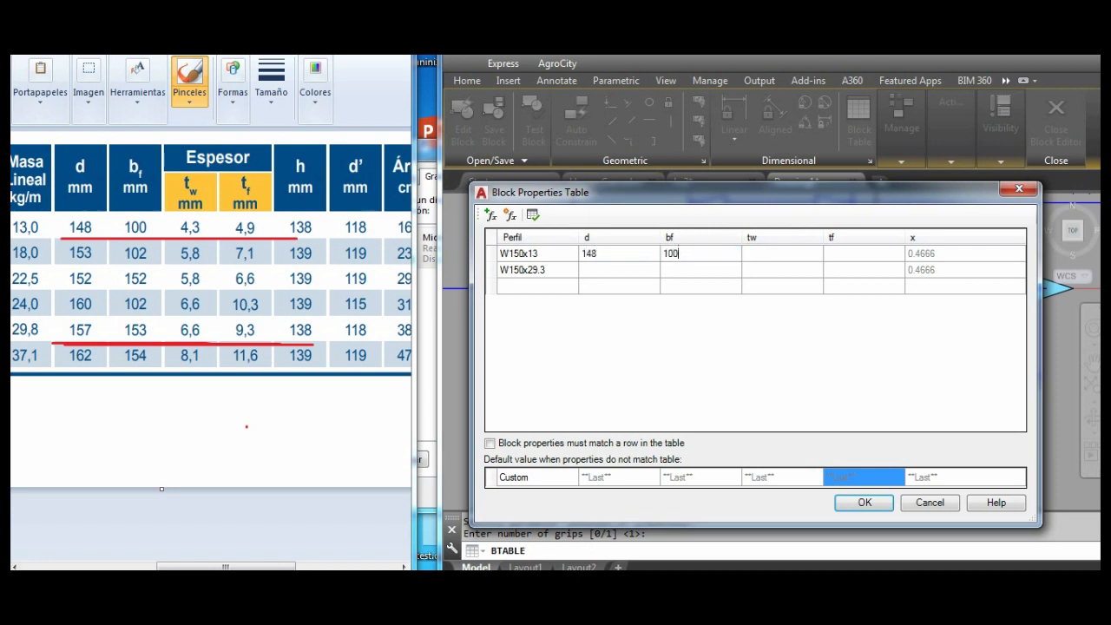
click(782, 253)
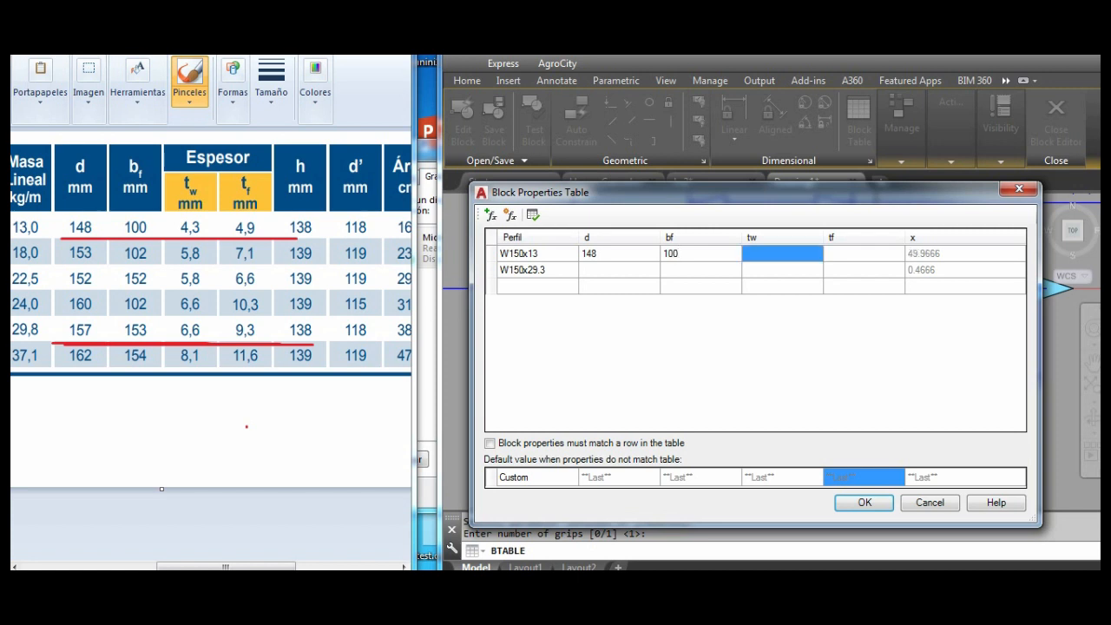
text(4.3)
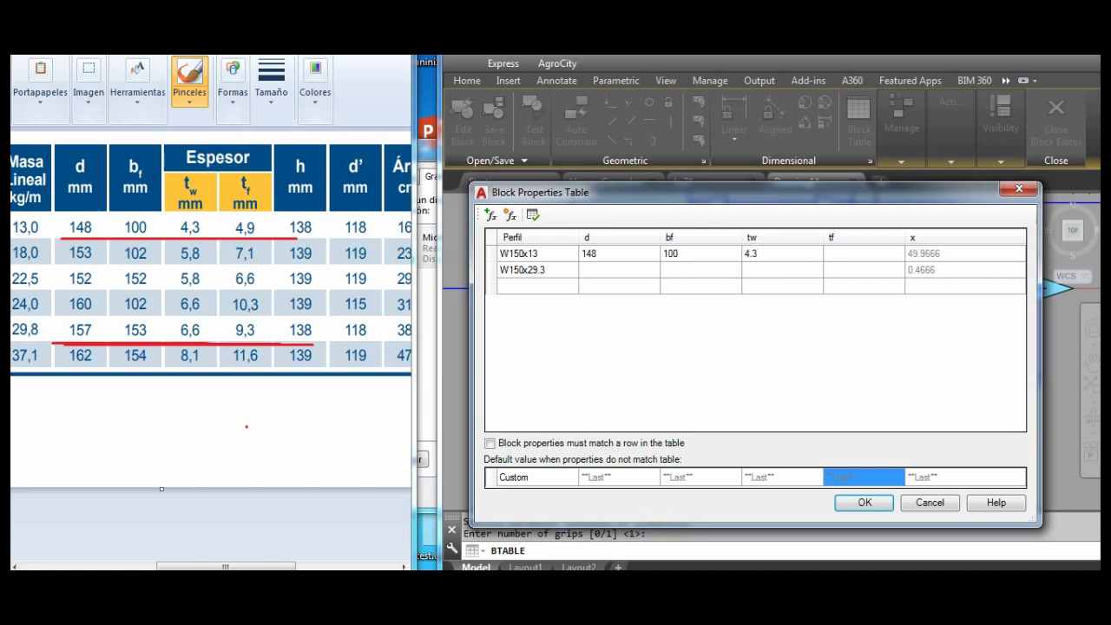
click(864, 254)
text(4.9)
- Fill the second profile row with d 157, bf 153, tw 6.6 and tf 9.3
click(702, 270)
click(619, 270)
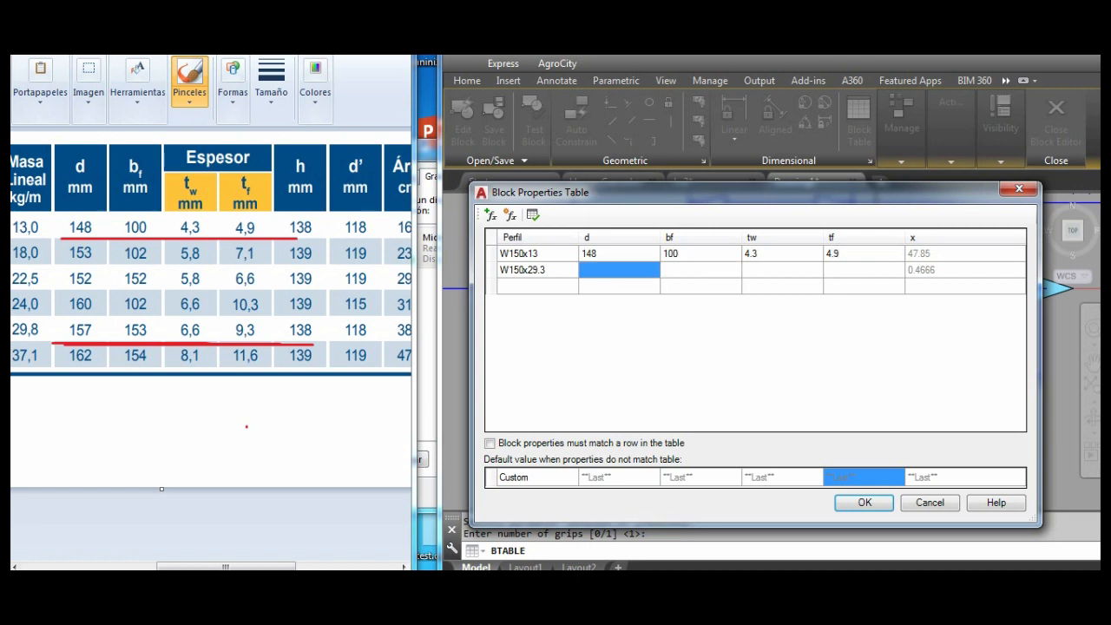
text(157)
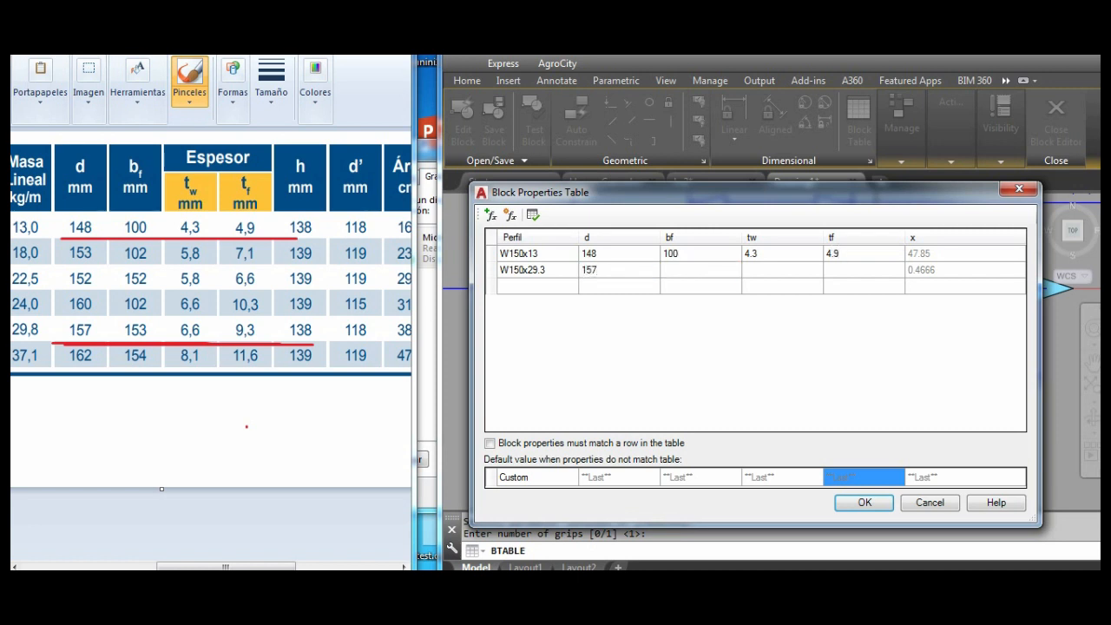
key(Right)
text(153)
key(Right)
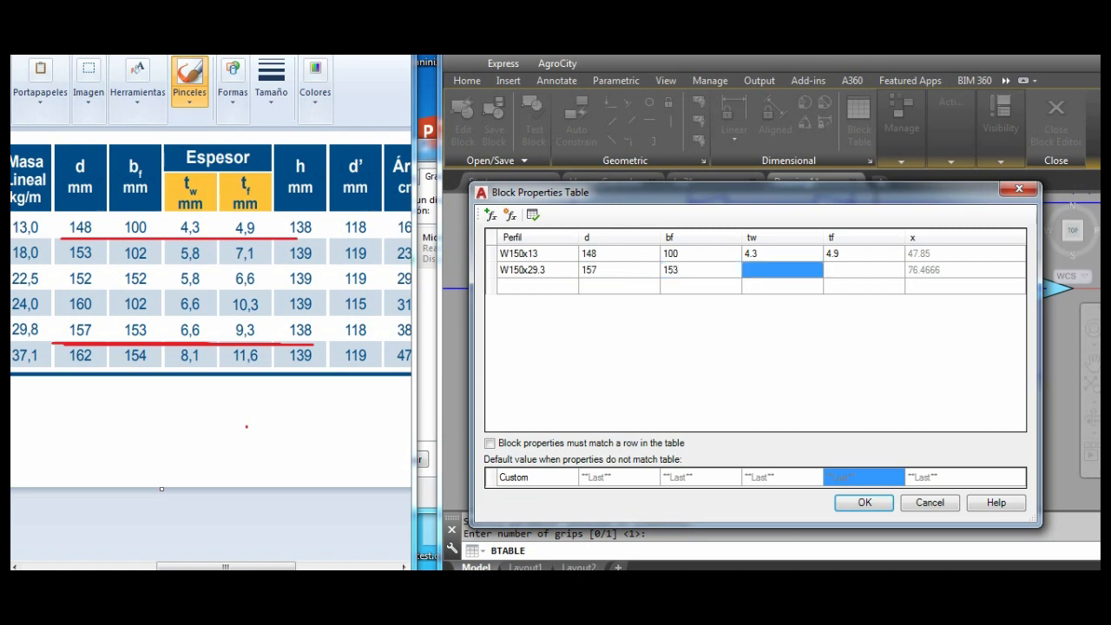
text(6.6)
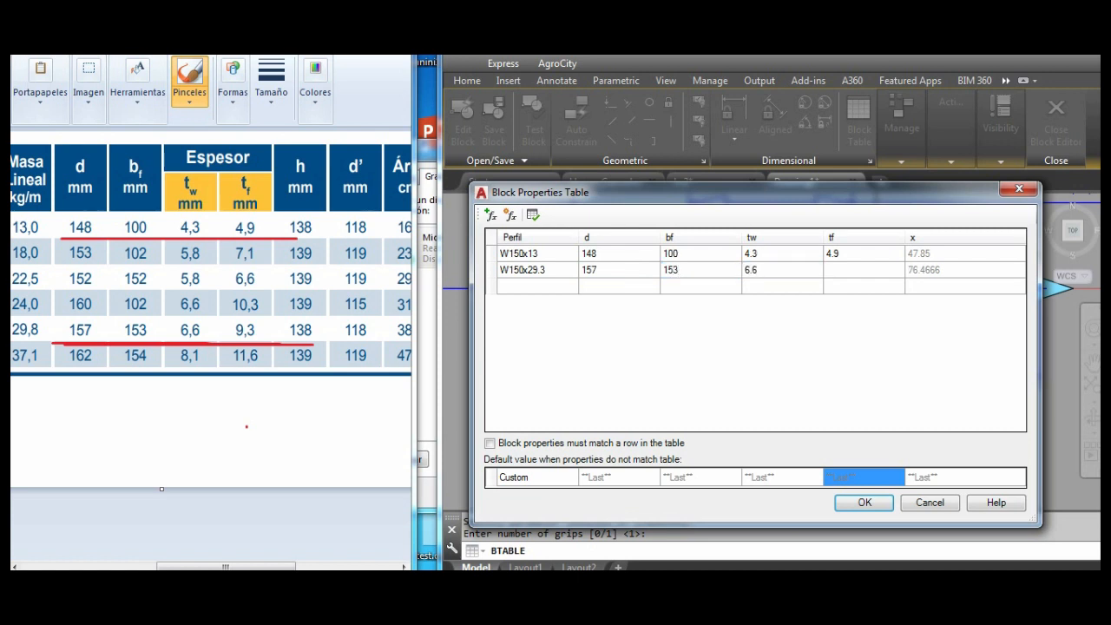
key(Right)
text(9.3)
- Correct the second row's profile name to W150x29.8(H) and accept the block properties table
double_click(526, 270)
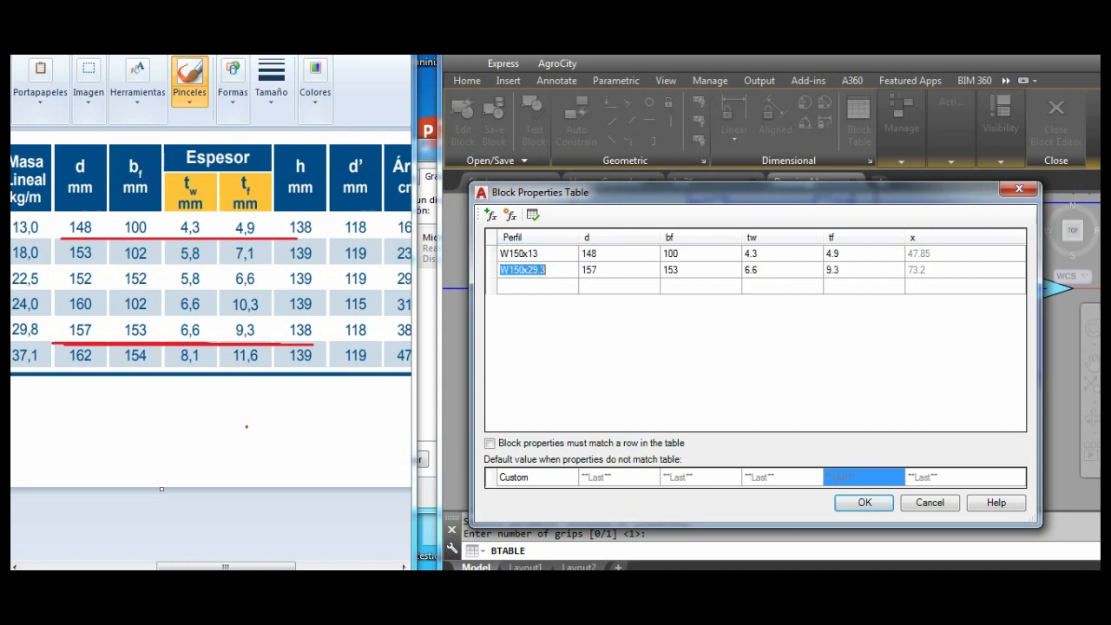
click(546, 270)
text((H))
drag(225, 566, 155, 566)
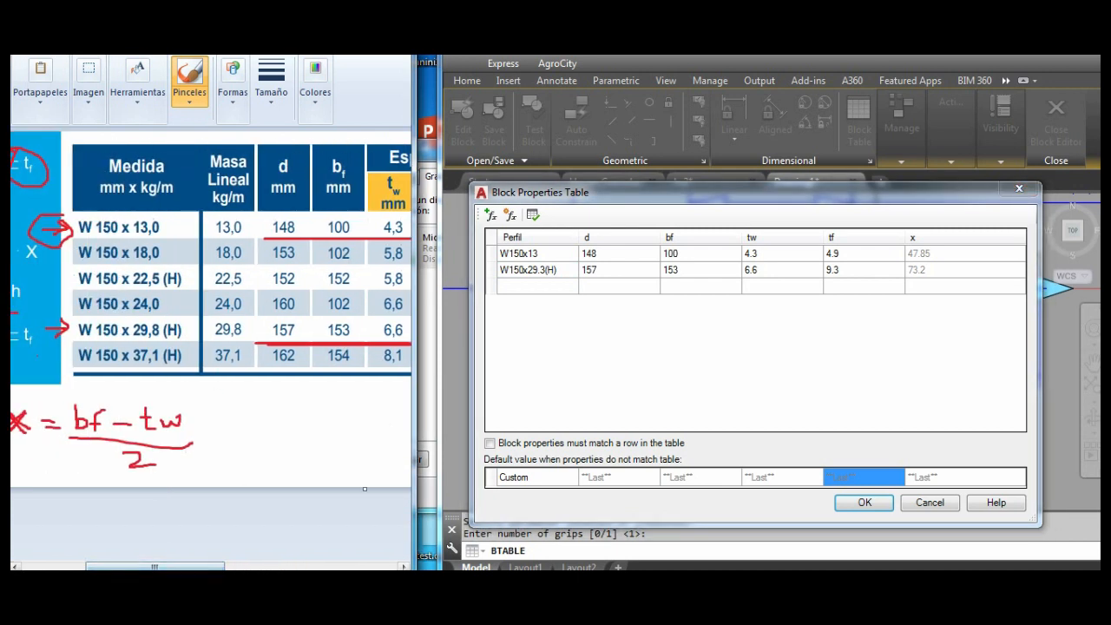
click(544, 270)
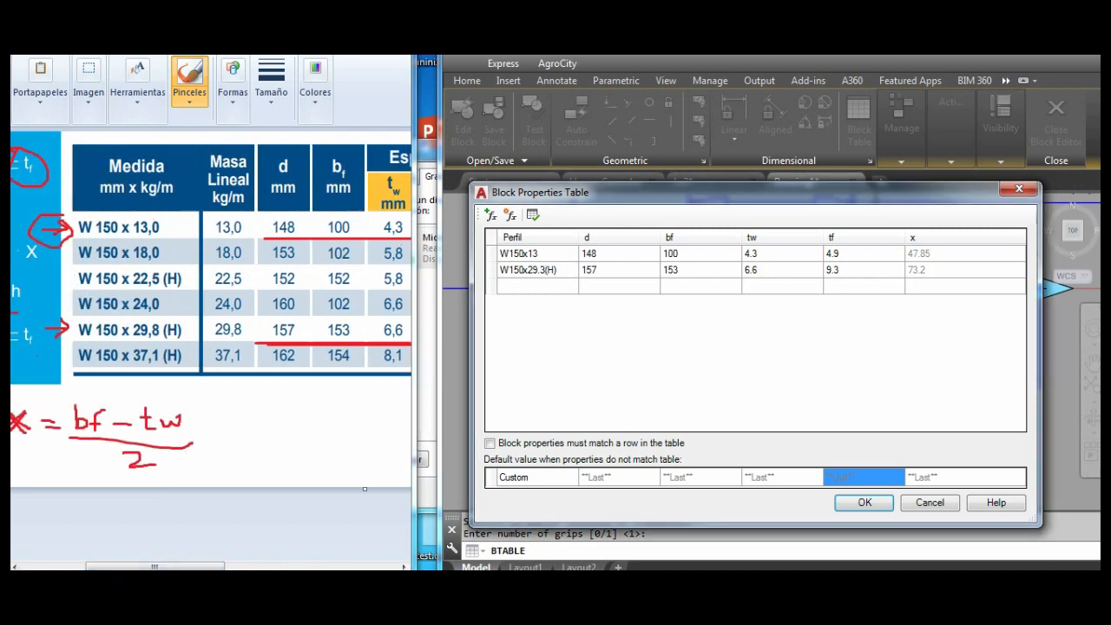
key(BackSpace)
text(8)
click(865, 502)
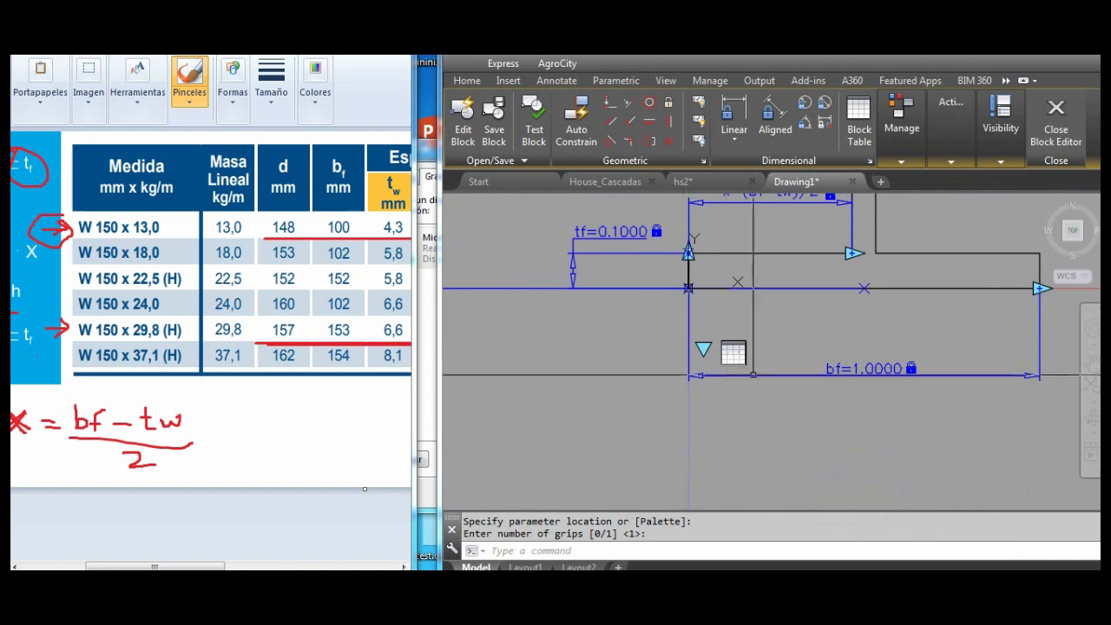
- Close the block editor and save the changes made to the profile block
scroll(755, 374, down, 4)
middle_drag(729, 354, 706, 401)
scroll(708, 394, up, 2)
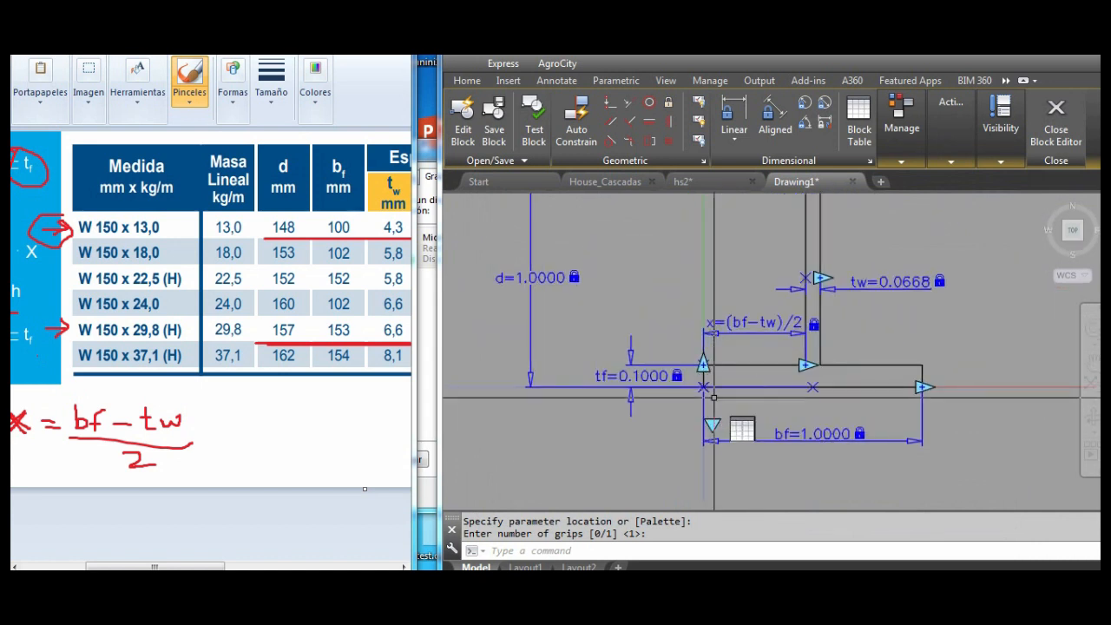
scroll(712, 397, down, 2)
middle_drag(732, 363, 707, 343)
scroll(706, 343, up, 2)
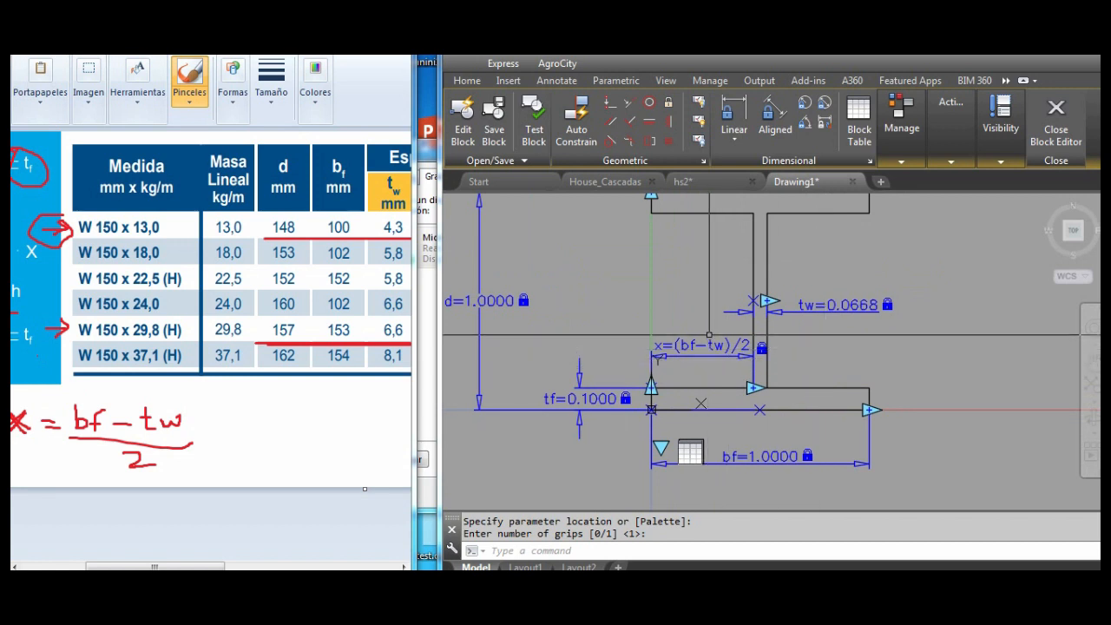
scroll(699, 330, down, 2)
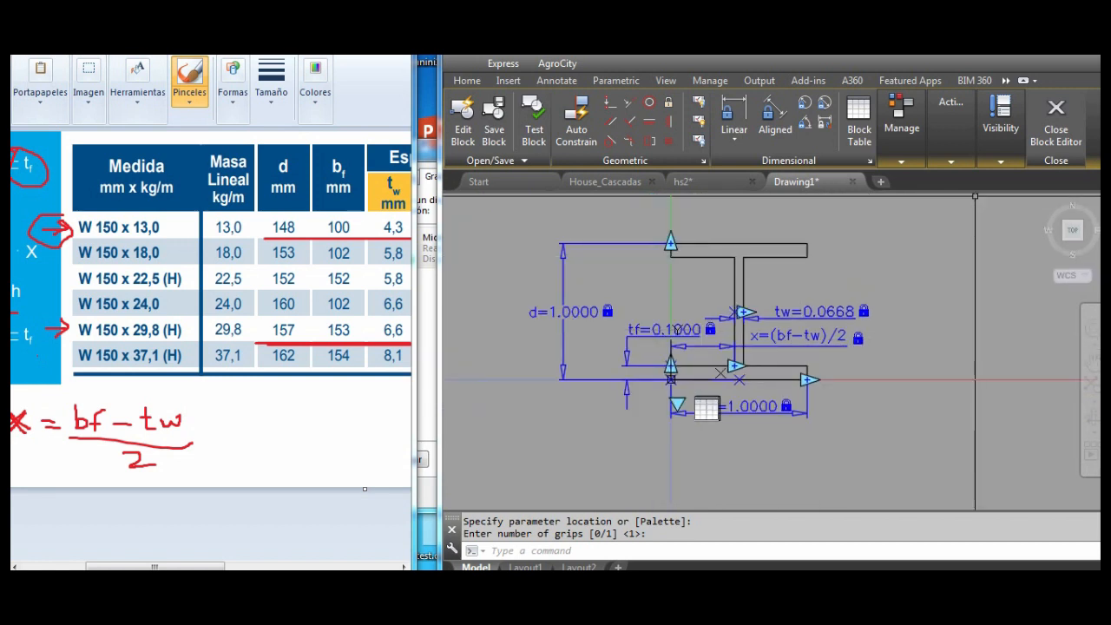
click(1056, 122)
click(534, 298)
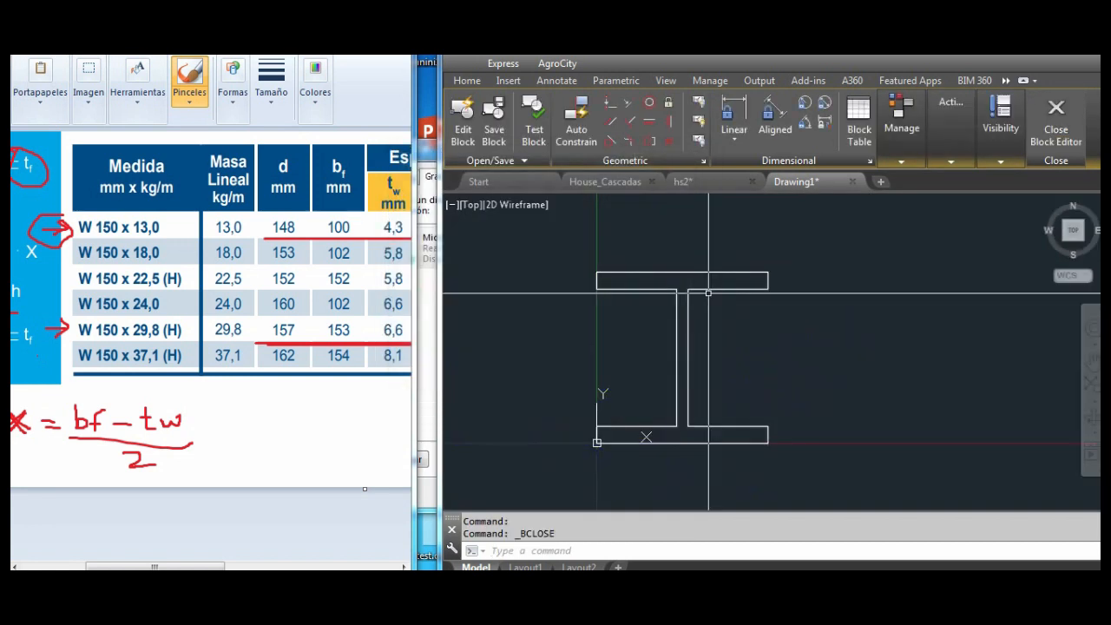
- Select the profile block and pick two sizes in turn from its table grip to test how the shape resizes
click(683, 310)
click(640, 293)
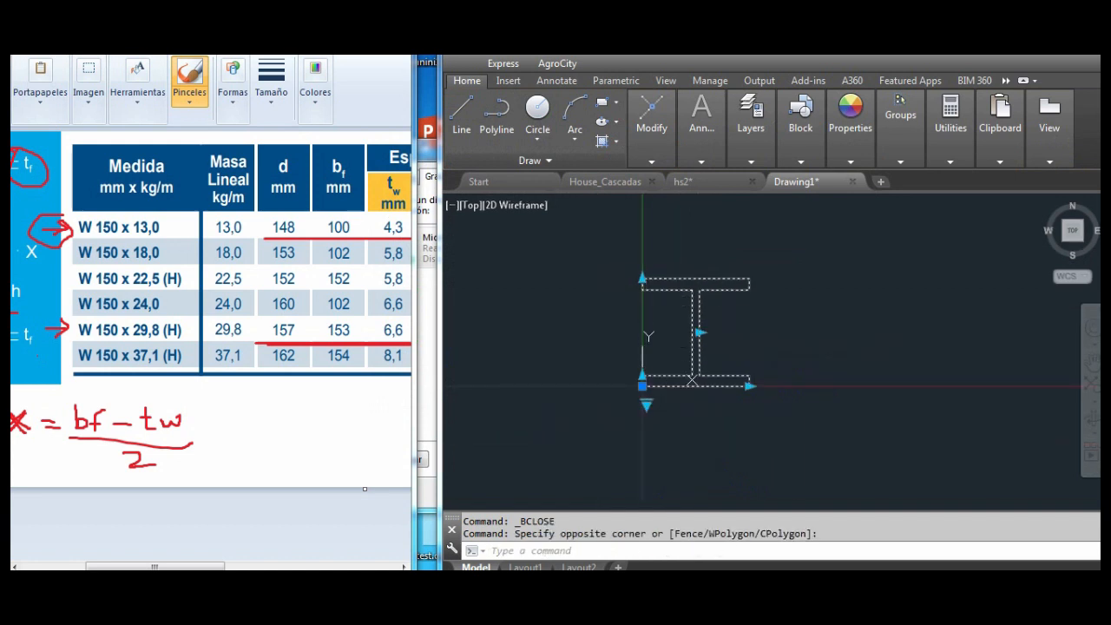
click(646, 405)
click(693, 437)
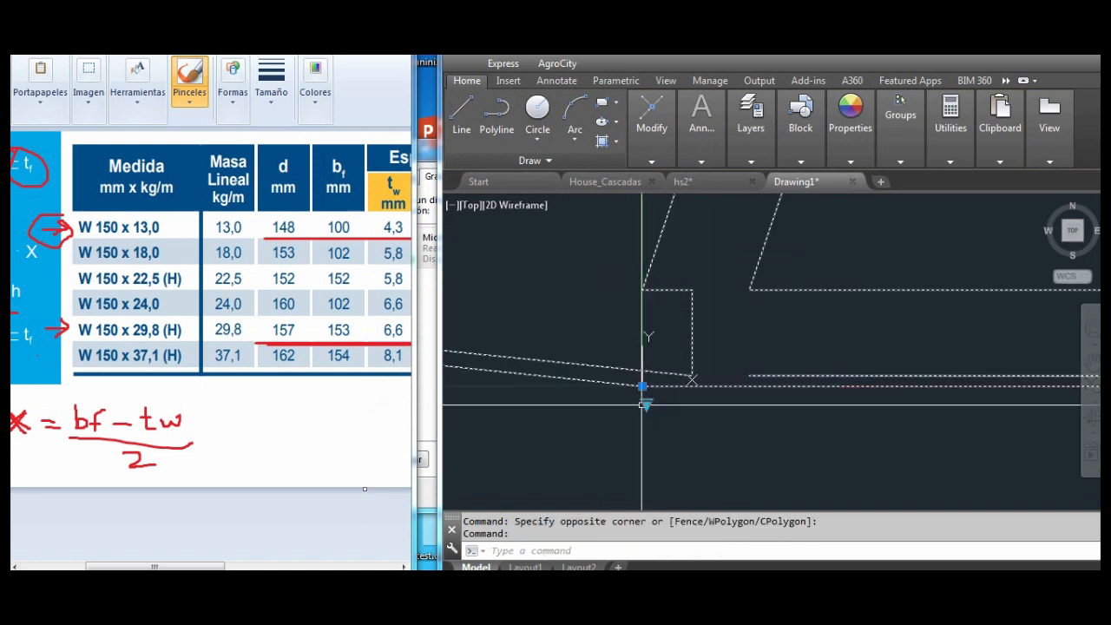
scroll(755, 347, down, 4)
scroll(713, 369, up, 3)
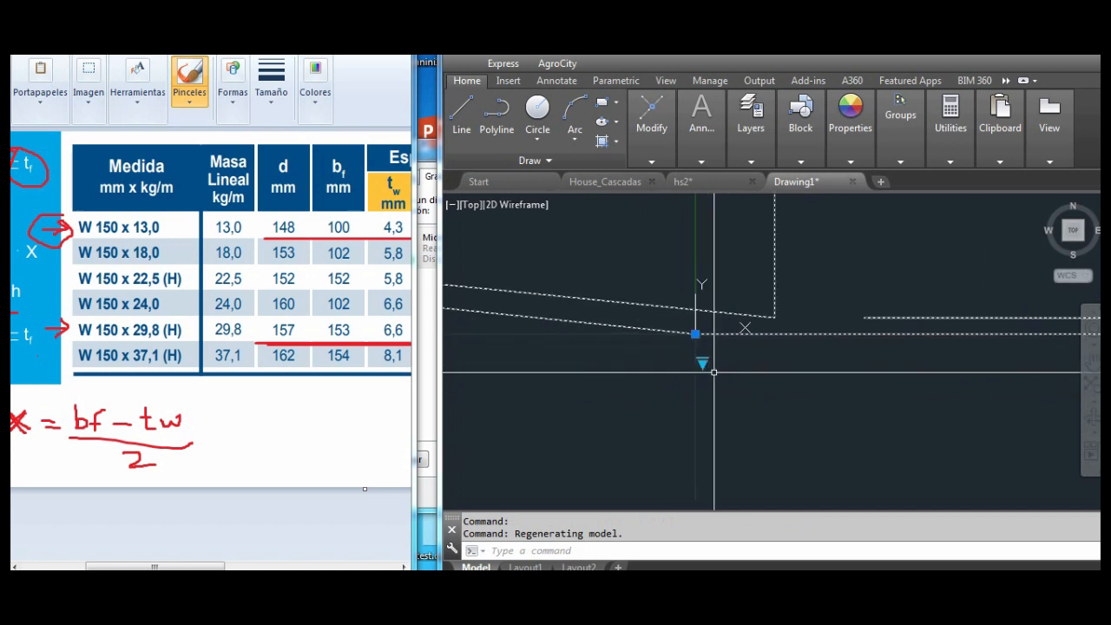
click(702, 365)
click(757, 418)
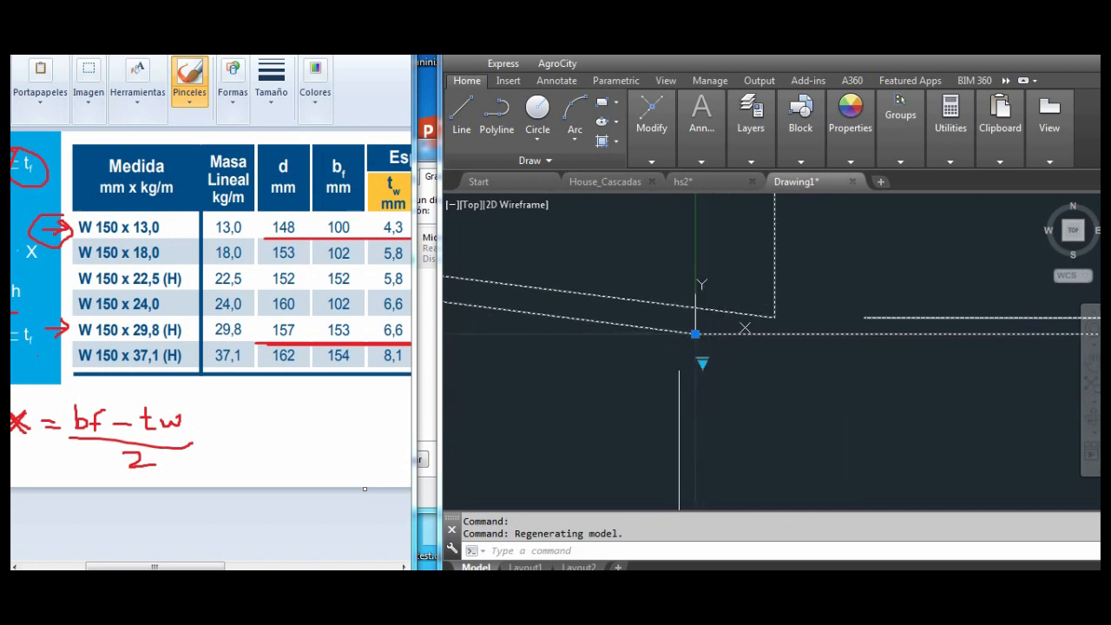
scroll(718, 378, down, 3)
scroll(805, 339, down, 1)
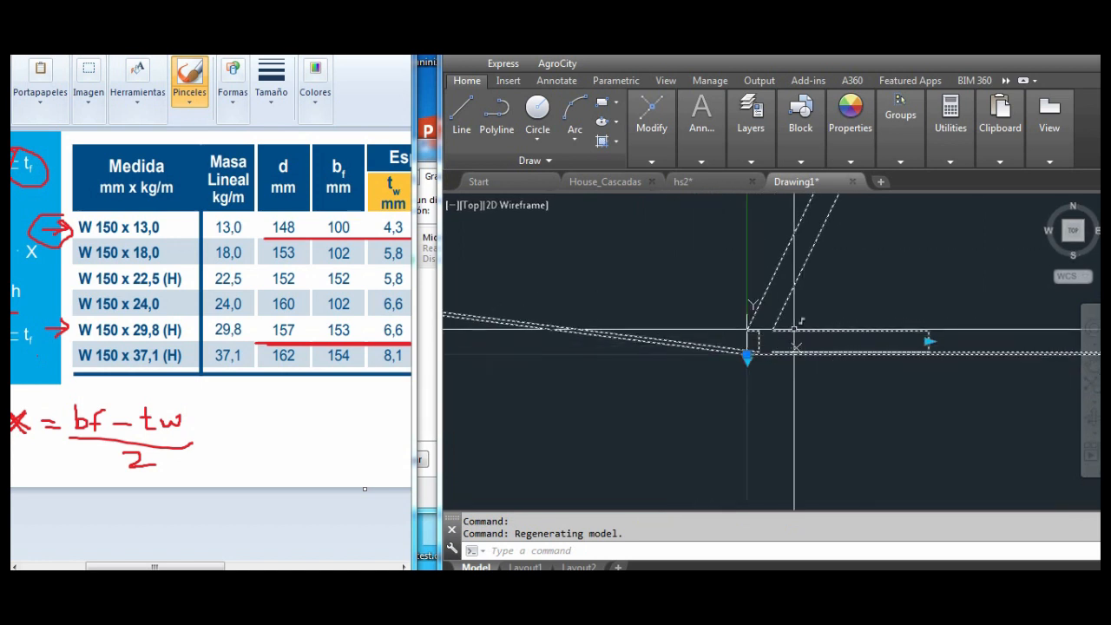
- Reopen the distorted profile block in the block editor and close the block authoring palettes
right_click(800, 339)
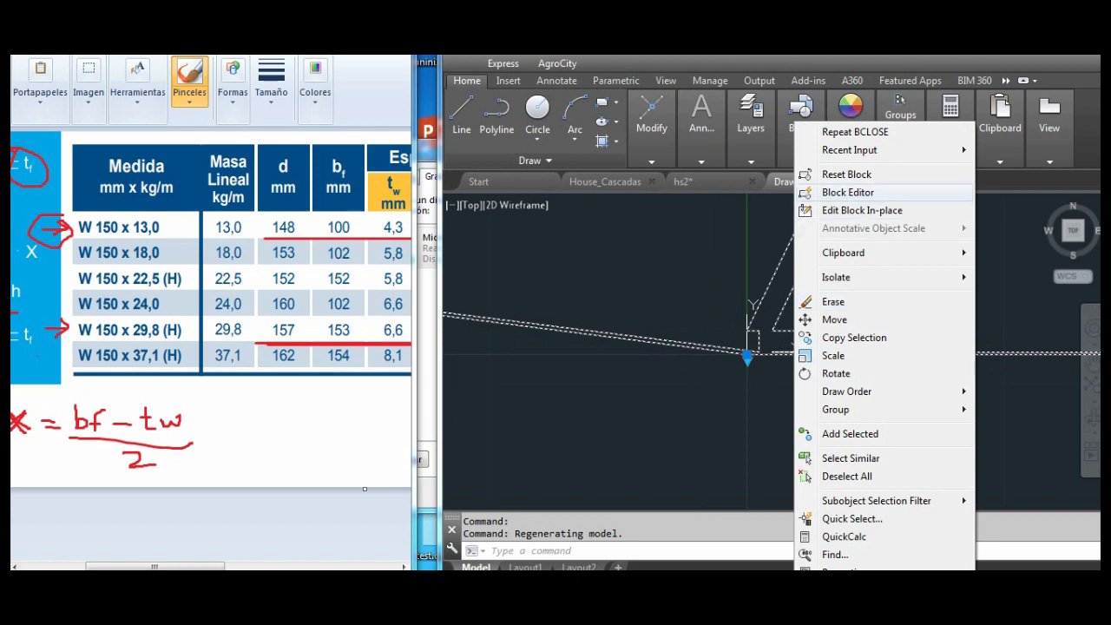
click(848, 191)
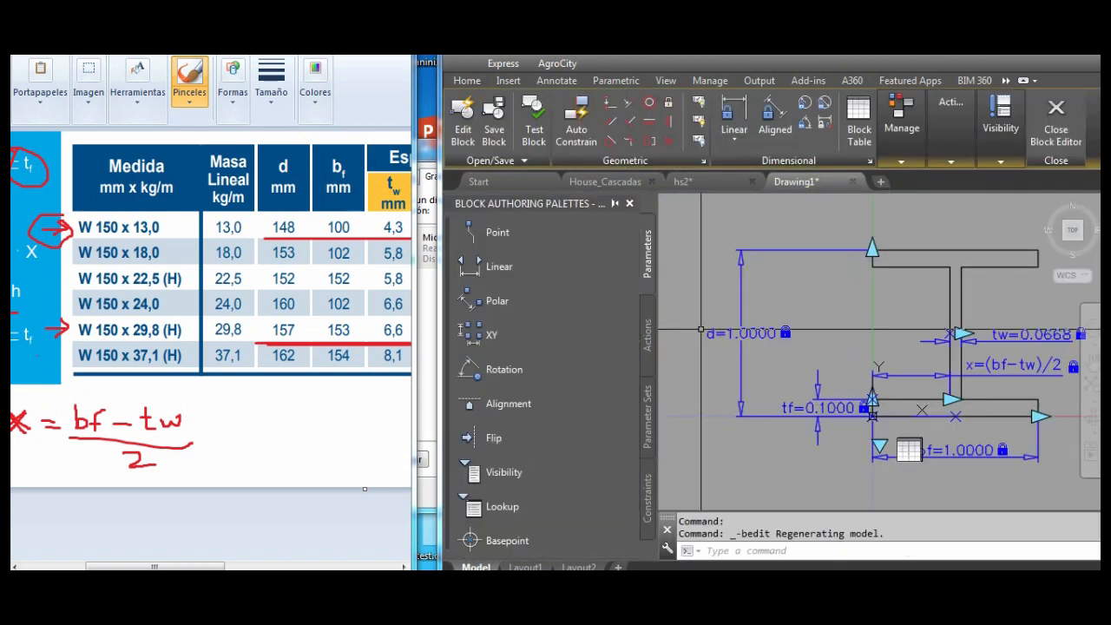
click(630, 204)
scroll(848, 363, up, 2)
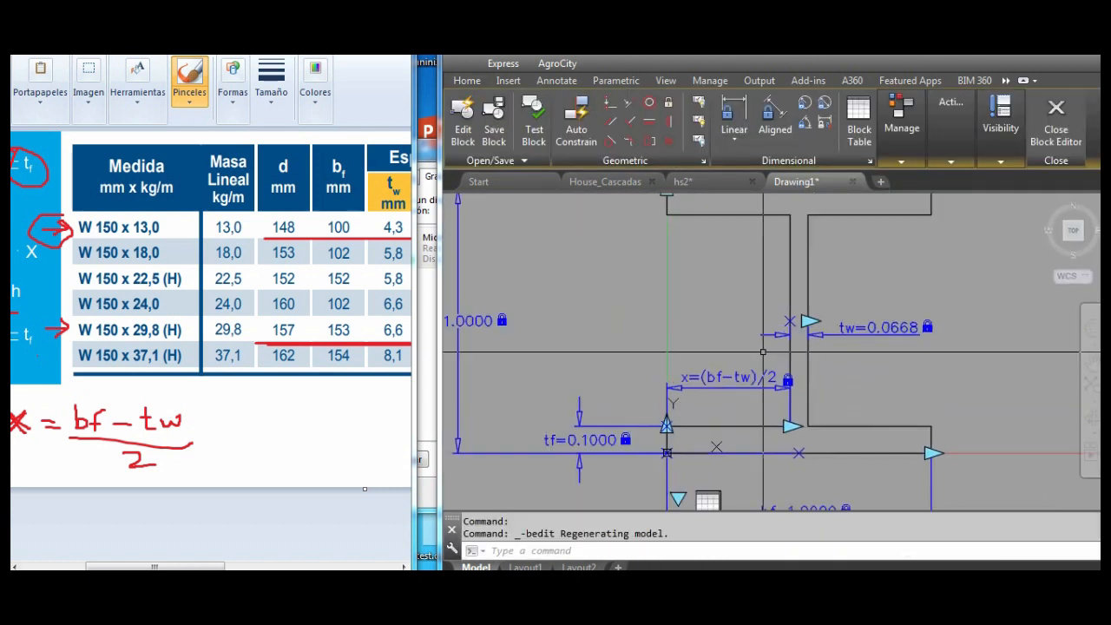
scroll(687, 331, down, 2)
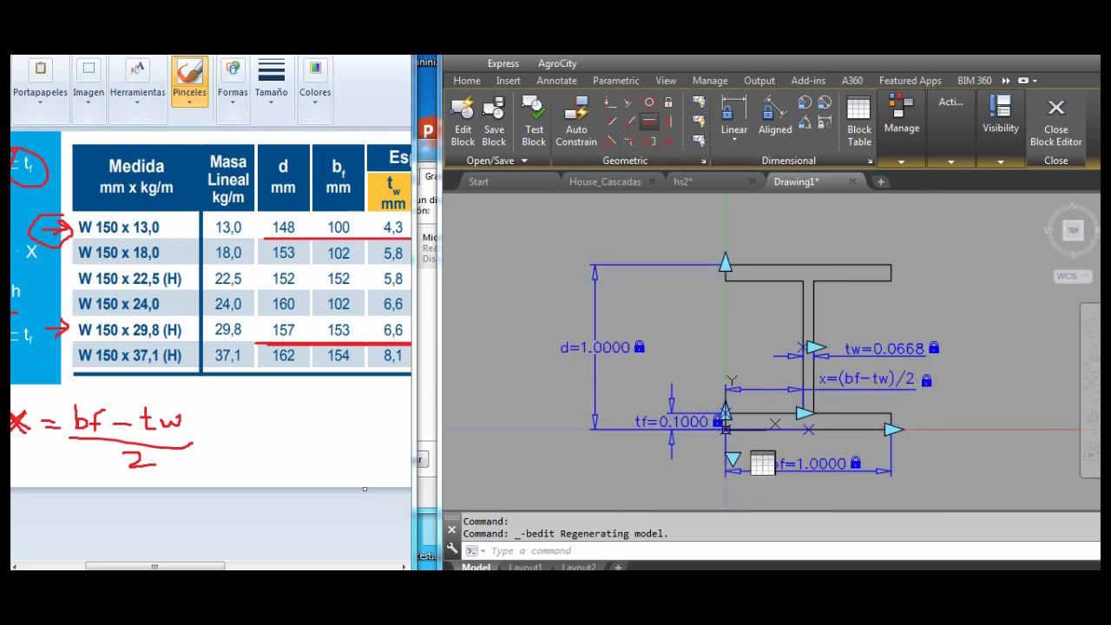
- Constrain the lower flange's bottom edge to be horizontal and its left end edge to be vertical
click(649, 122)
scroll(855, 456, up, 4)
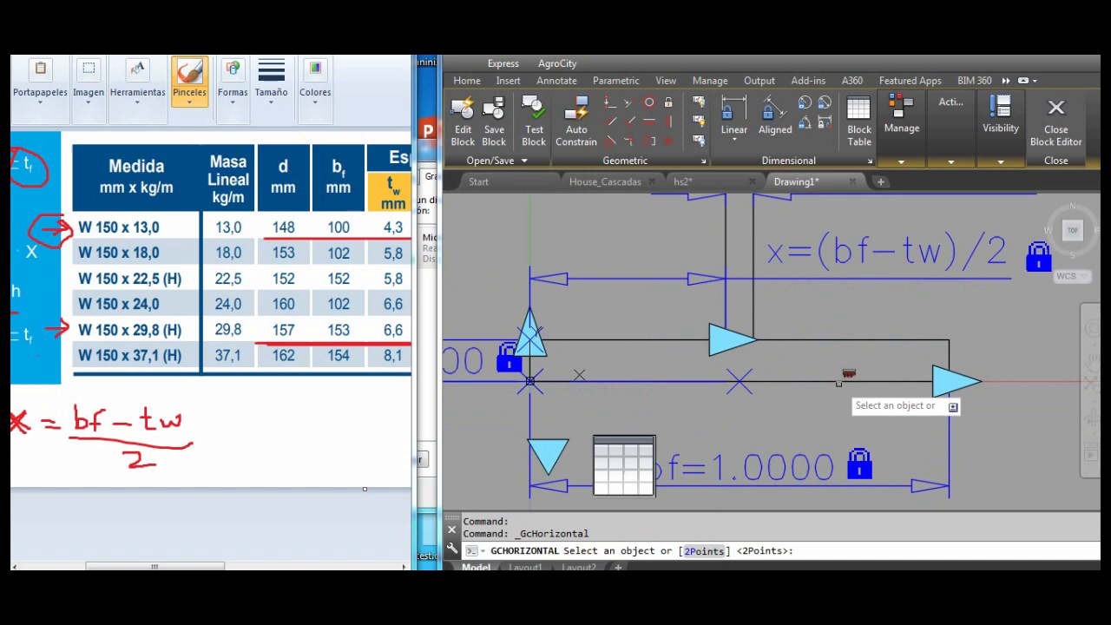
scroll(839, 382, down, 3)
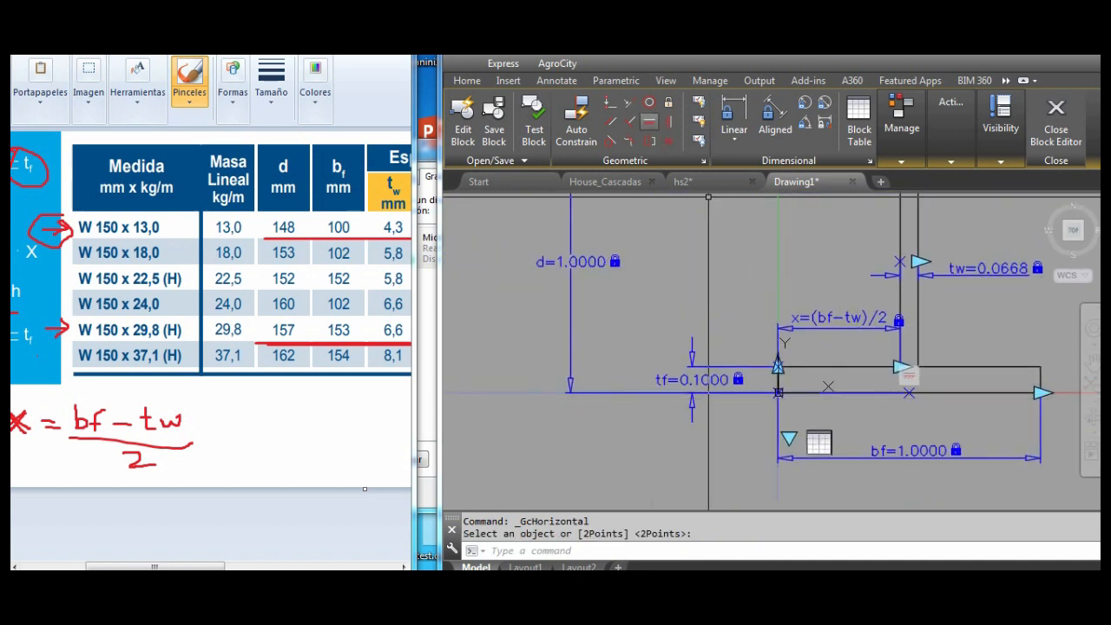
click(669, 122)
scroll(755, 373, up, 6)
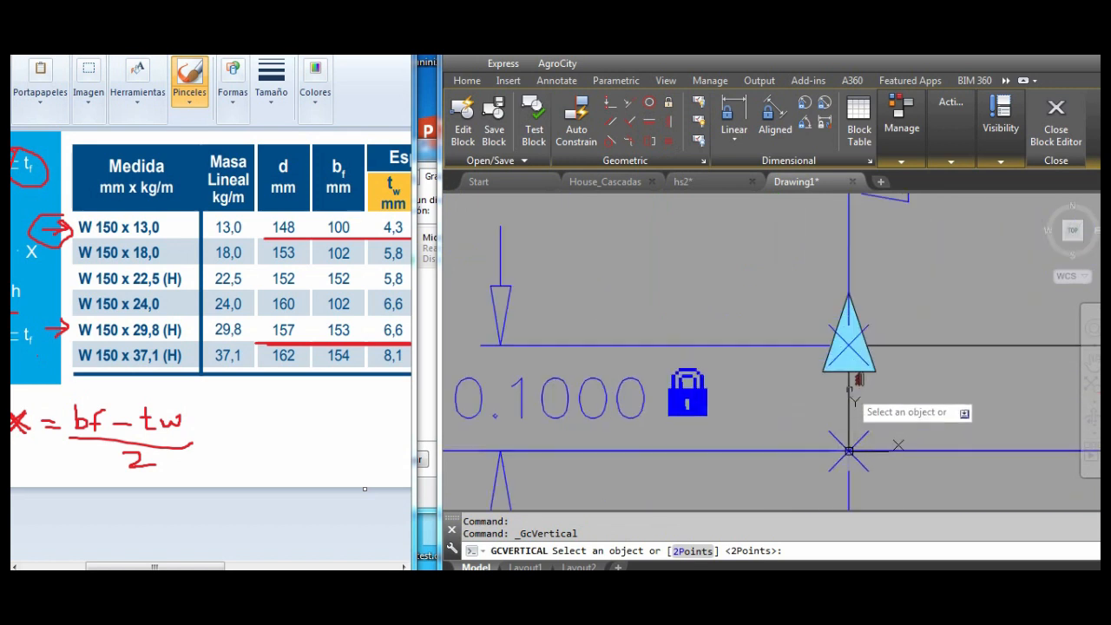
click(848, 384)
scroll(750, 412, down, 4)
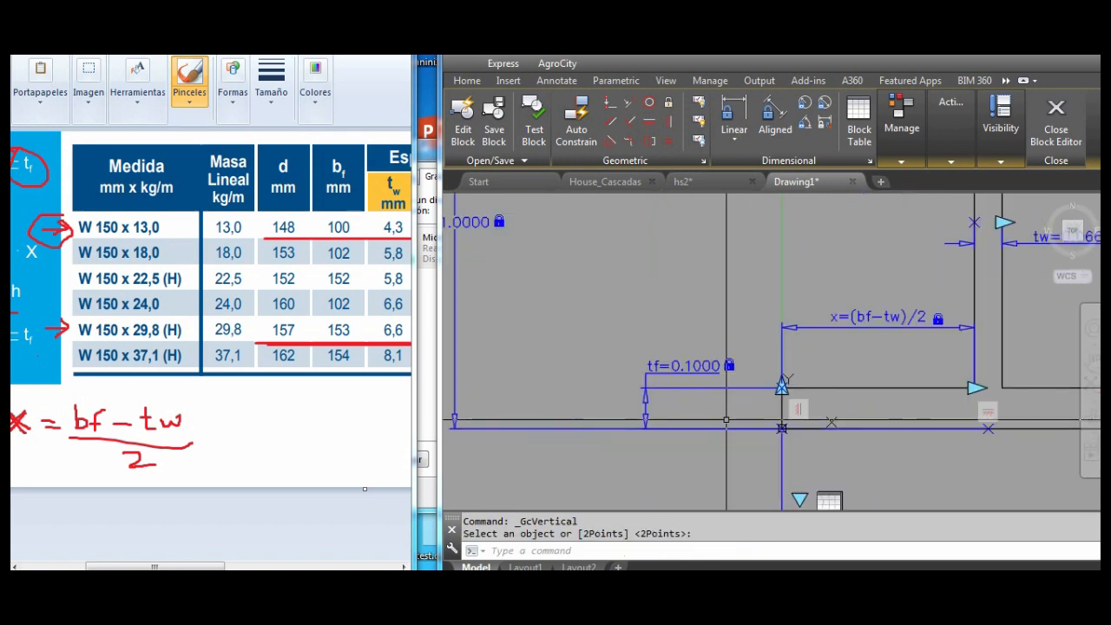
- Make the four inner flange edges beside the web equal in length with the Equal constraint's Multiple option
middle_drag(770, 420, 652, 395)
scroll(646, 376, down, 4)
middle_drag(695, 309, 674, 335)
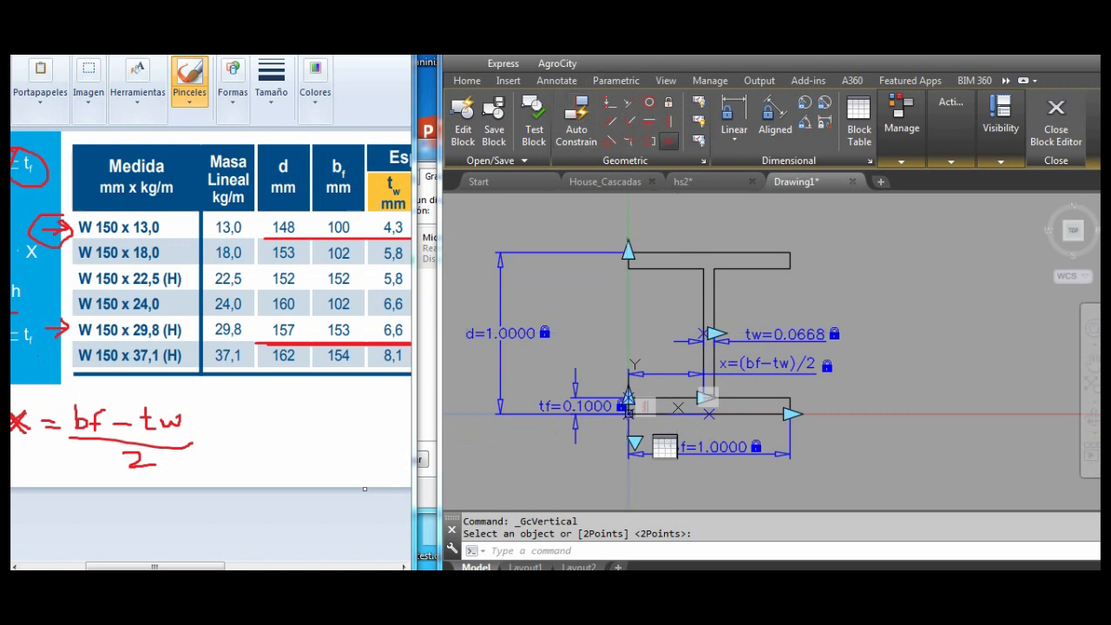
click(669, 140)
scroll(647, 315, up, 2)
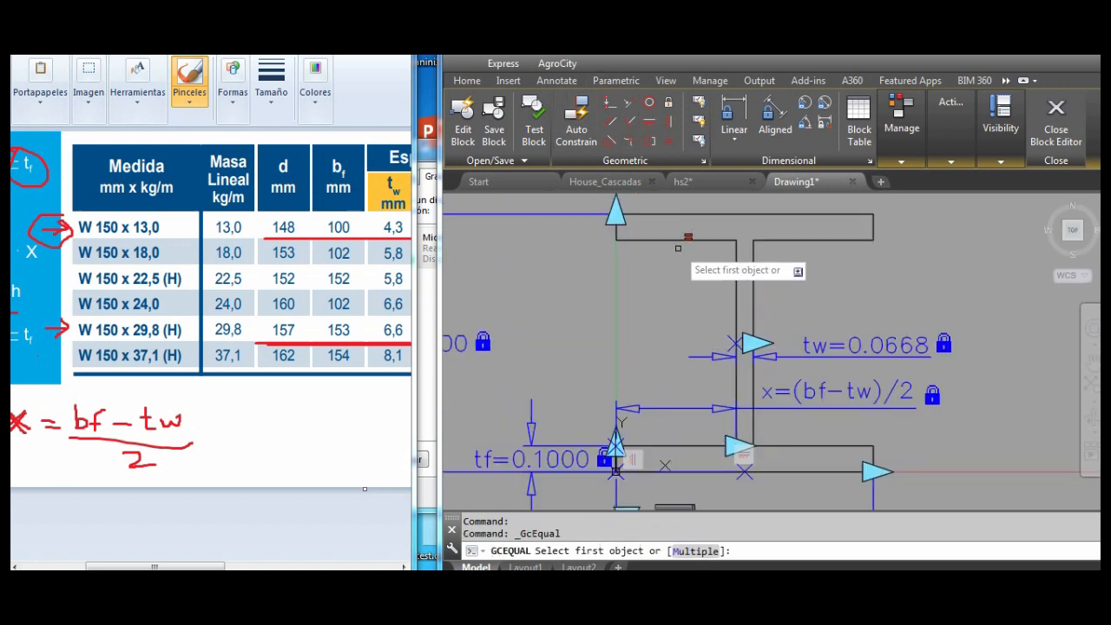
text(m)
key(Return)
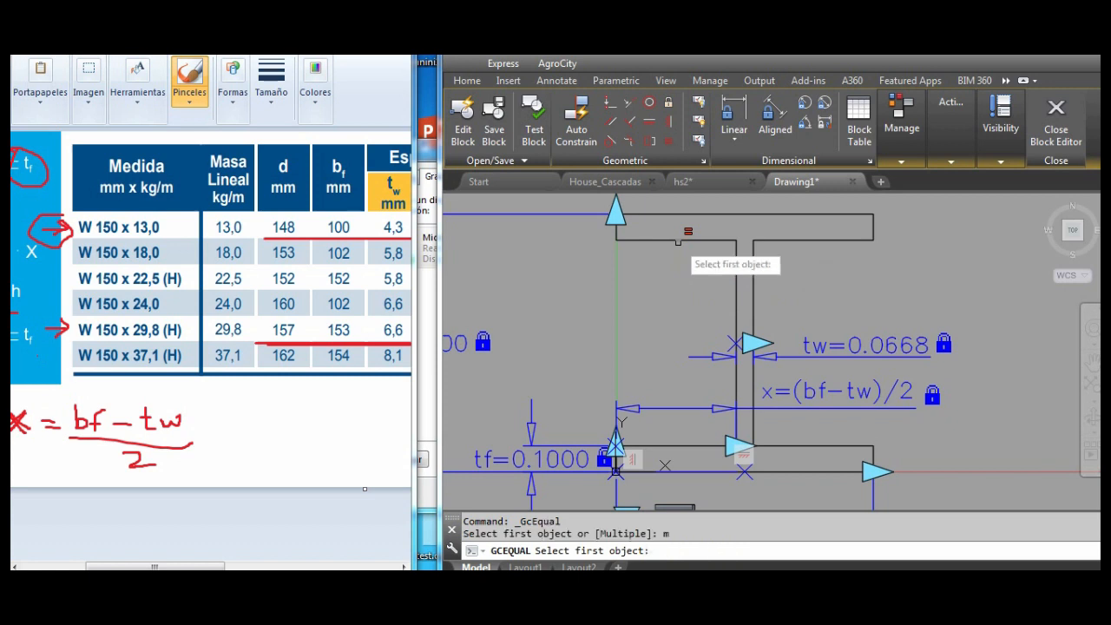
click(683, 445)
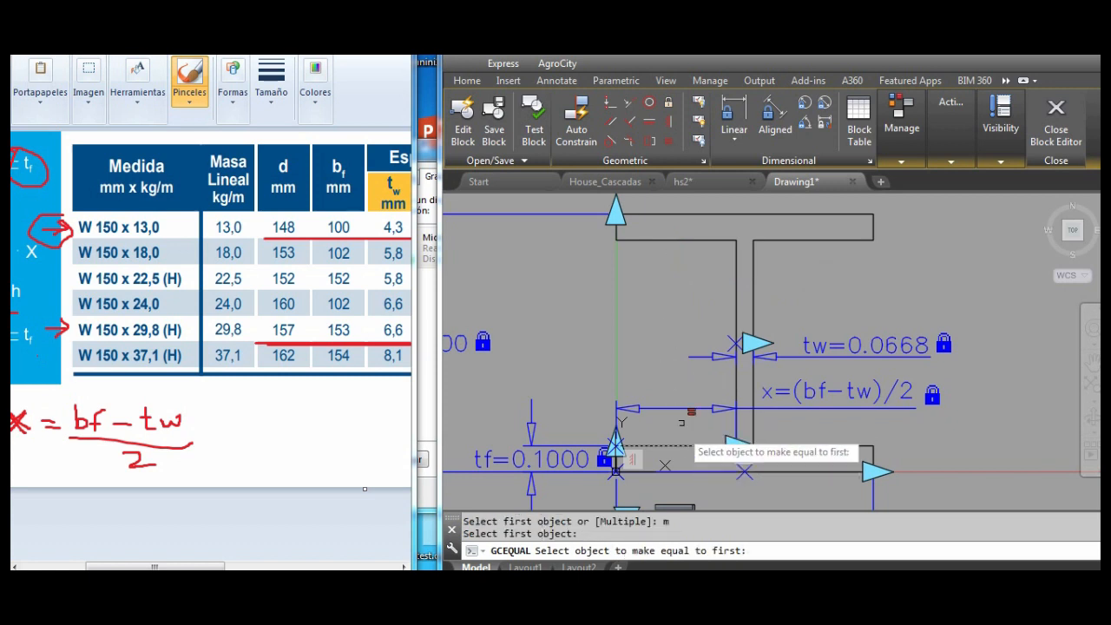
click(812, 235)
click(800, 444)
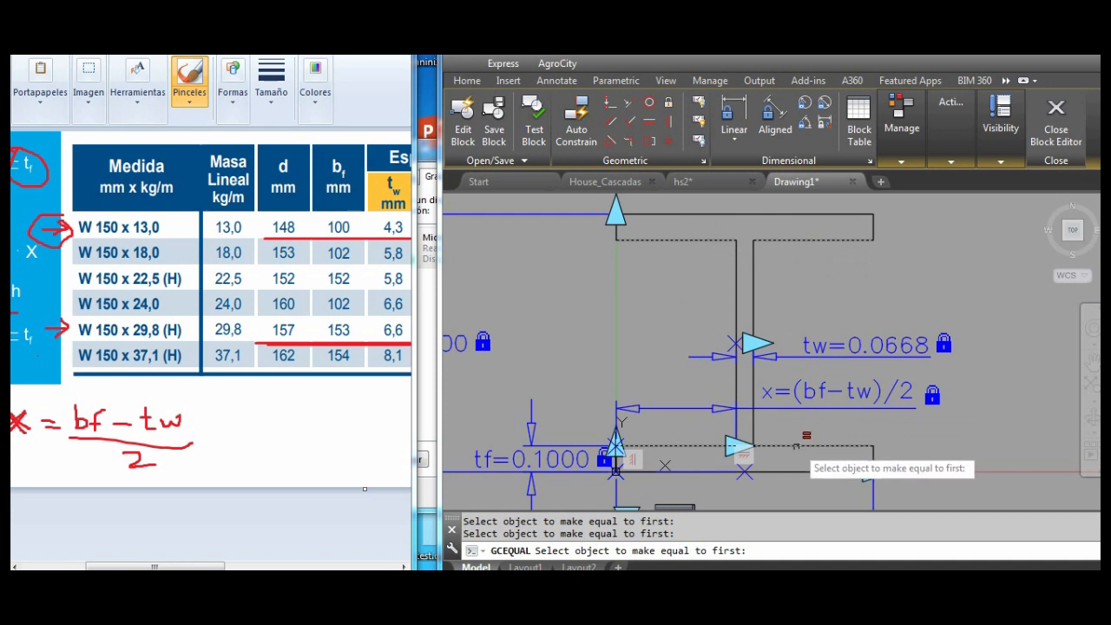
key(Return)
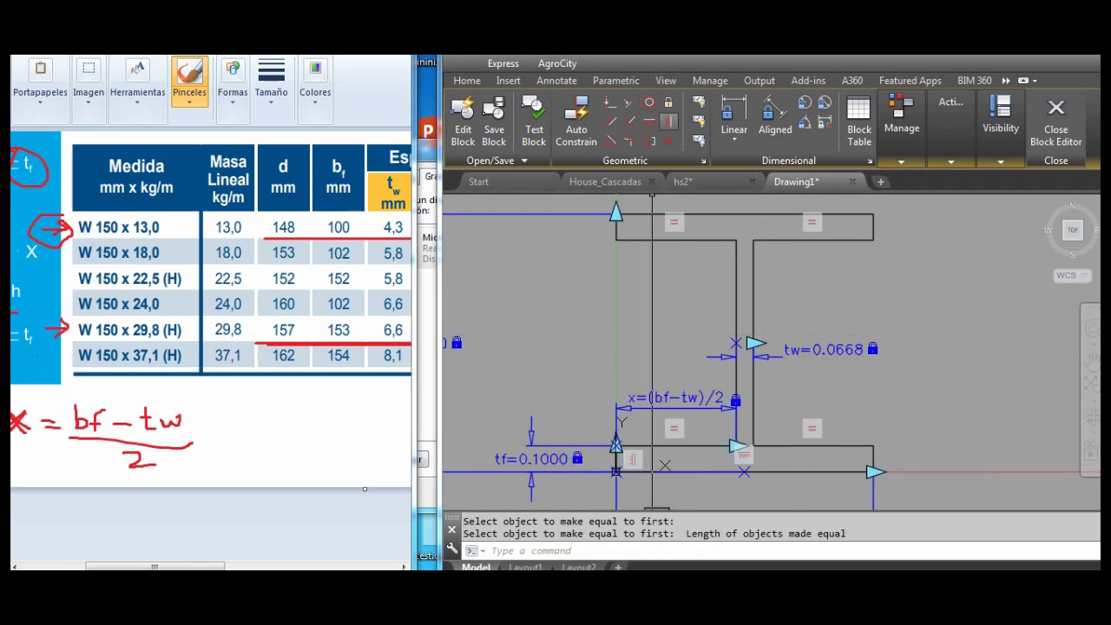
- Try an Equal constraint between only the left end edges of the lower and upper flanges, and undo it
key(Return)
scroll(616, 444, up, 10)
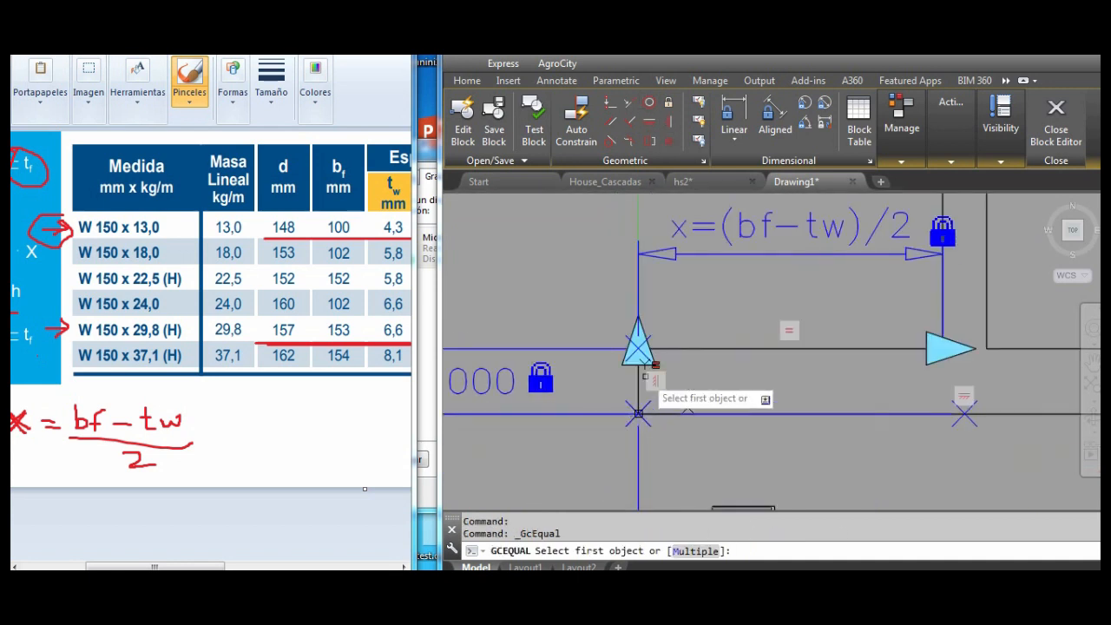
click(621, 471)
scroll(649, 385, down, 5)
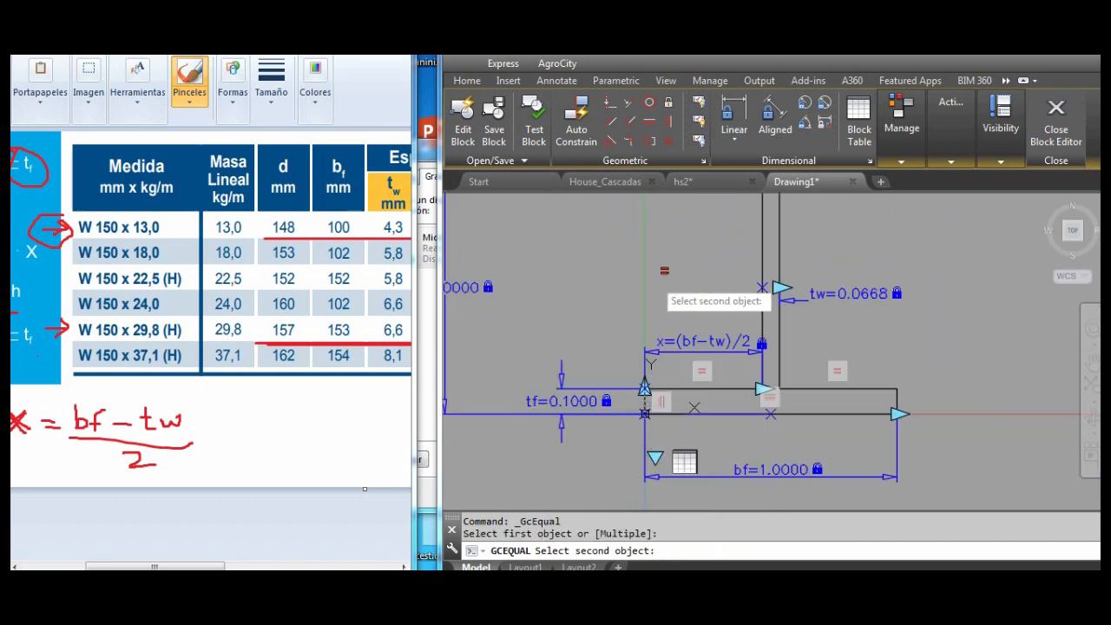
scroll(665, 268, up, 3)
click(635, 253)
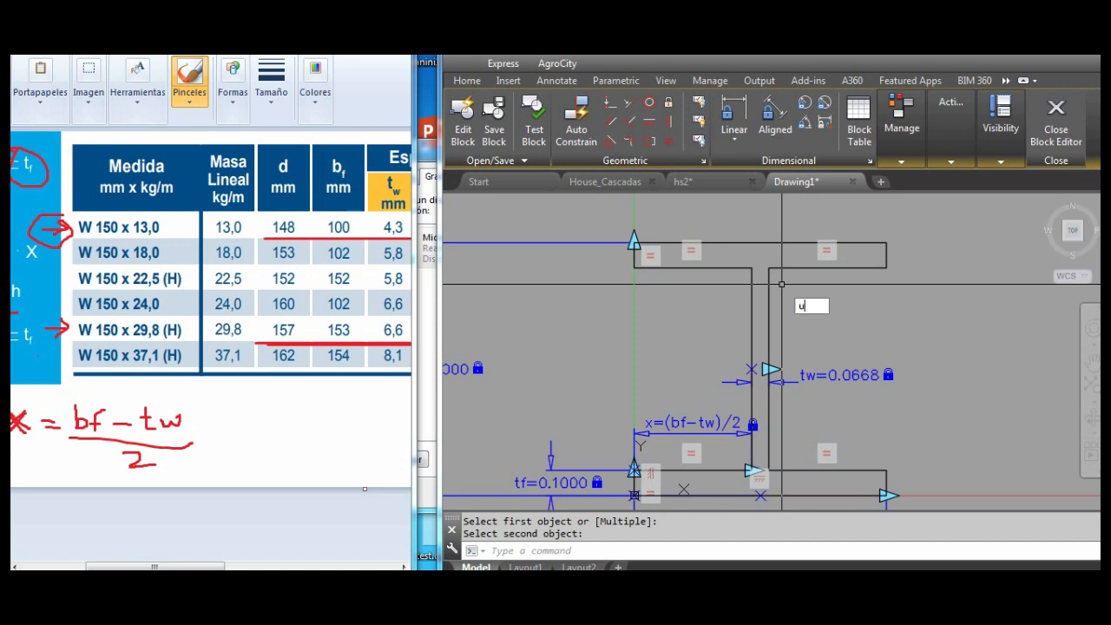
key(Return)
- Make the four short end edges of both flanges equal in length with the Equal constraint's Multiple option
click(669, 140)
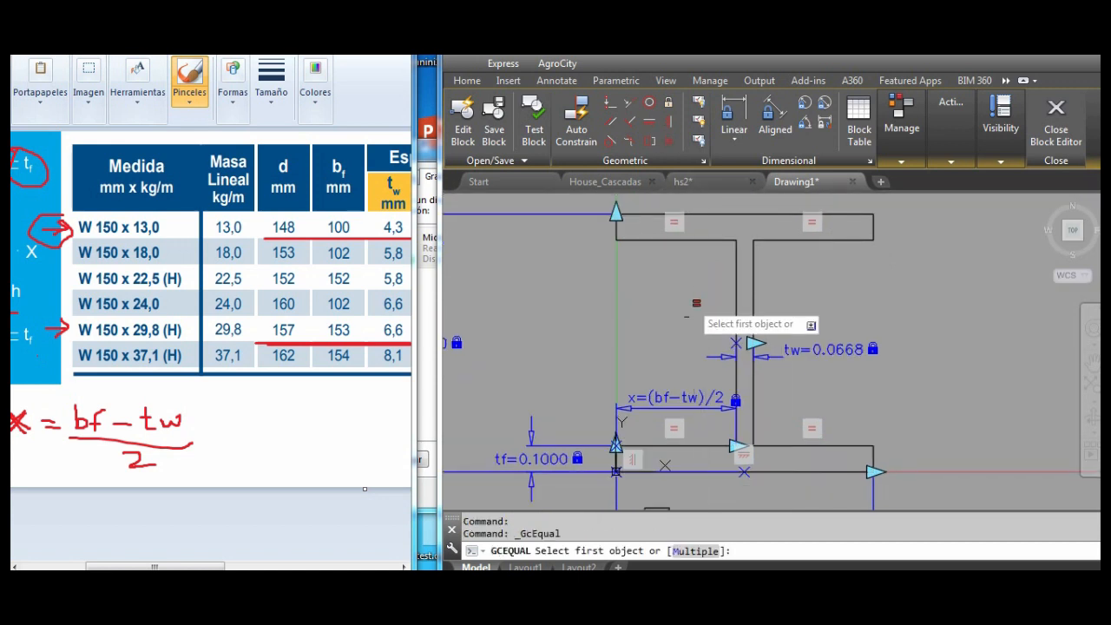
middle_drag(636, 401, 712, 391)
text(m)
key(Return)
scroll(699, 408, up, 8)
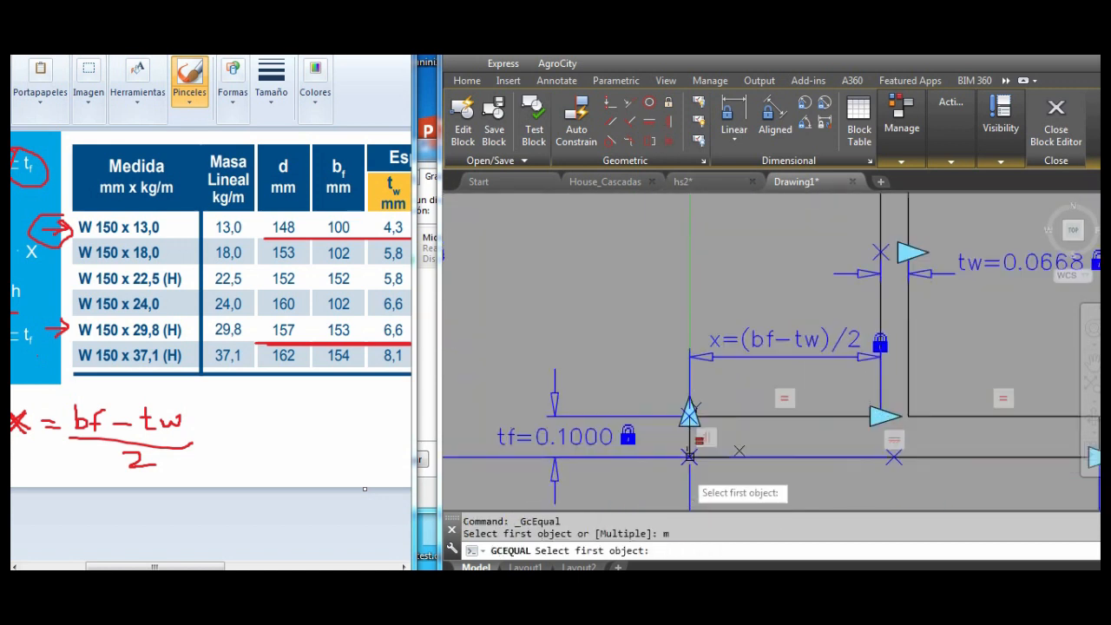
click(678, 412)
scroll(683, 446, down, 5)
scroll(665, 285, up, 6)
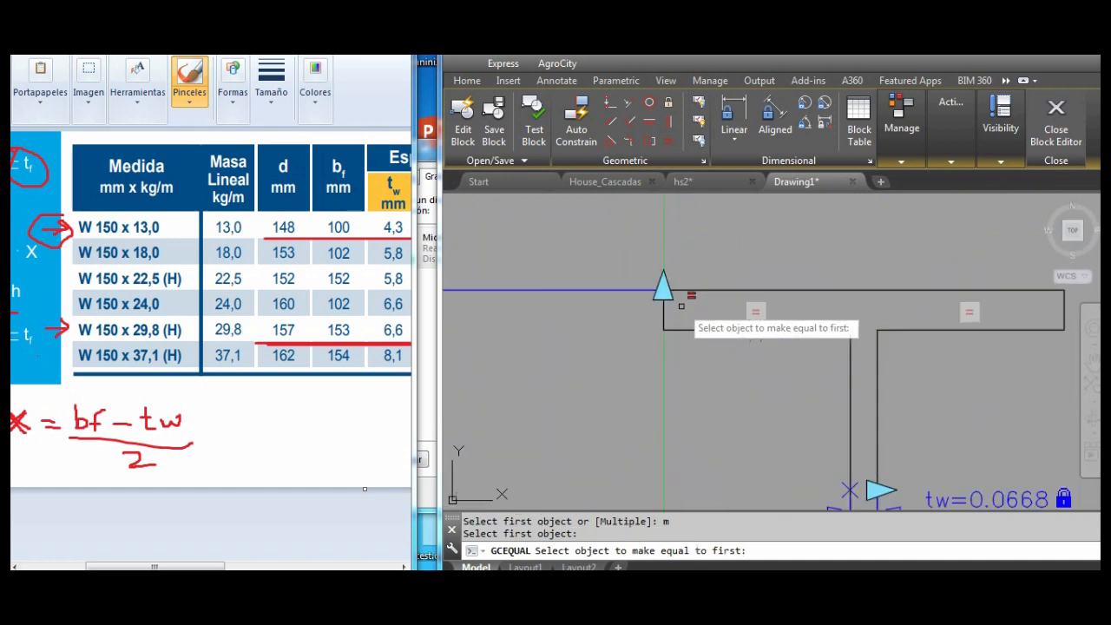
scroll(651, 300, down, 2)
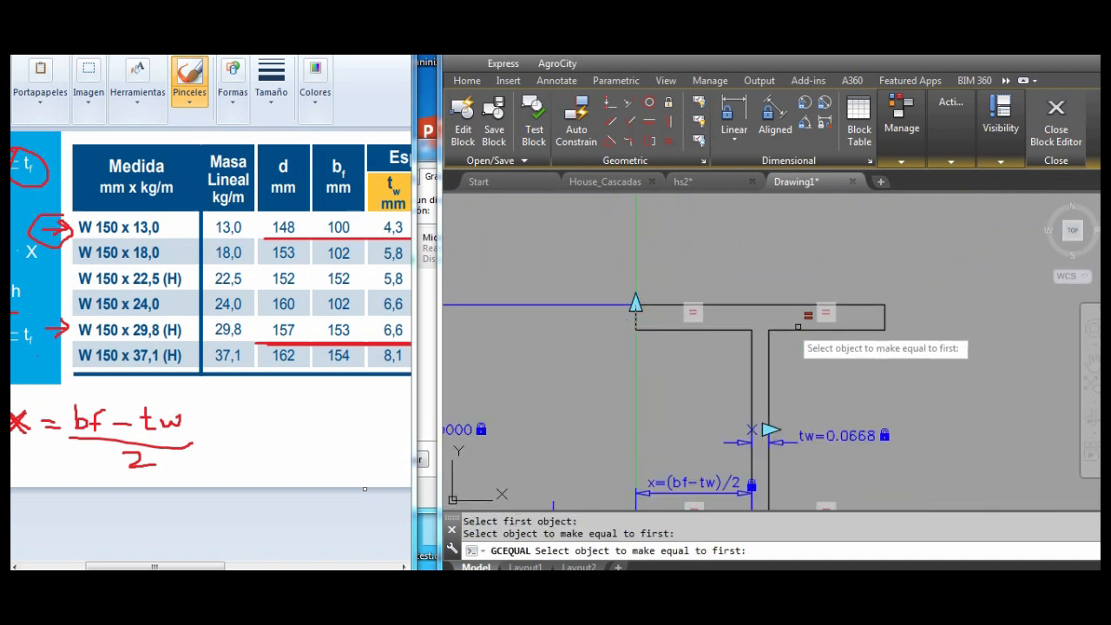
click(884, 314)
scroll(881, 434, down, 5)
scroll(882, 436, up, 7)
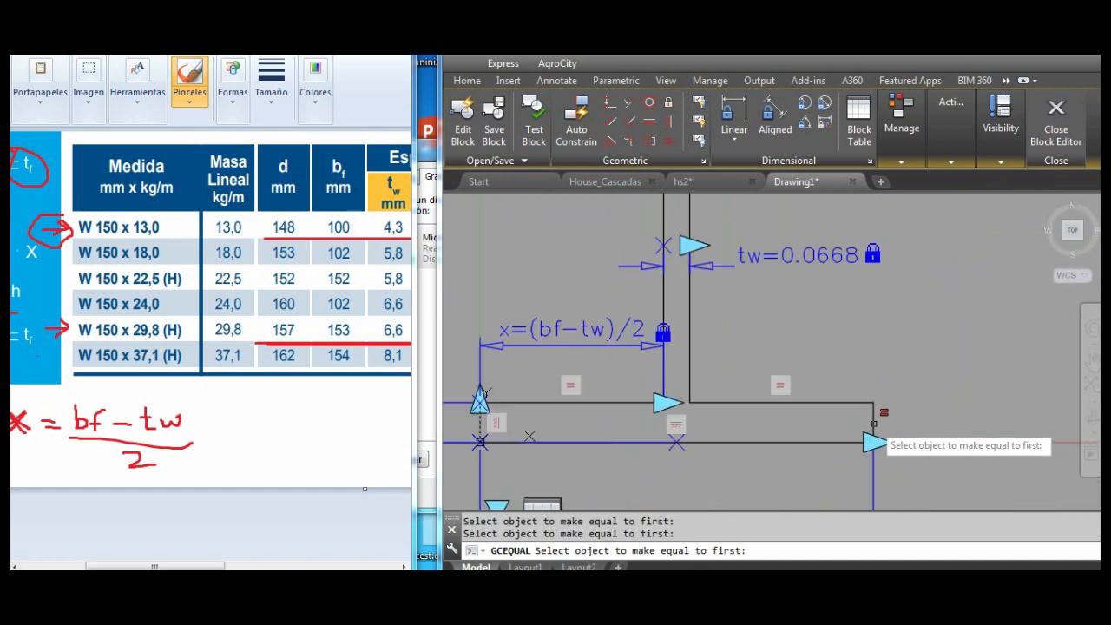
key(Return)
scroll(858, 354, down, 6)
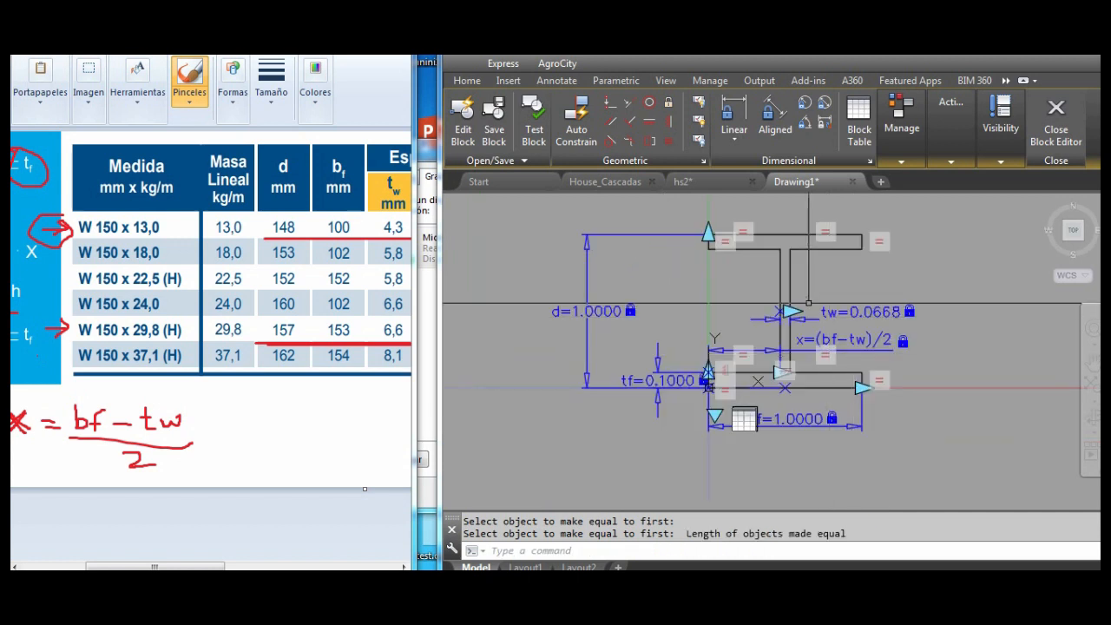
scroll(820, 263, up, 3)
middle_drag(819, 265, 769, 283)
scroll(740, 269, down, 2)
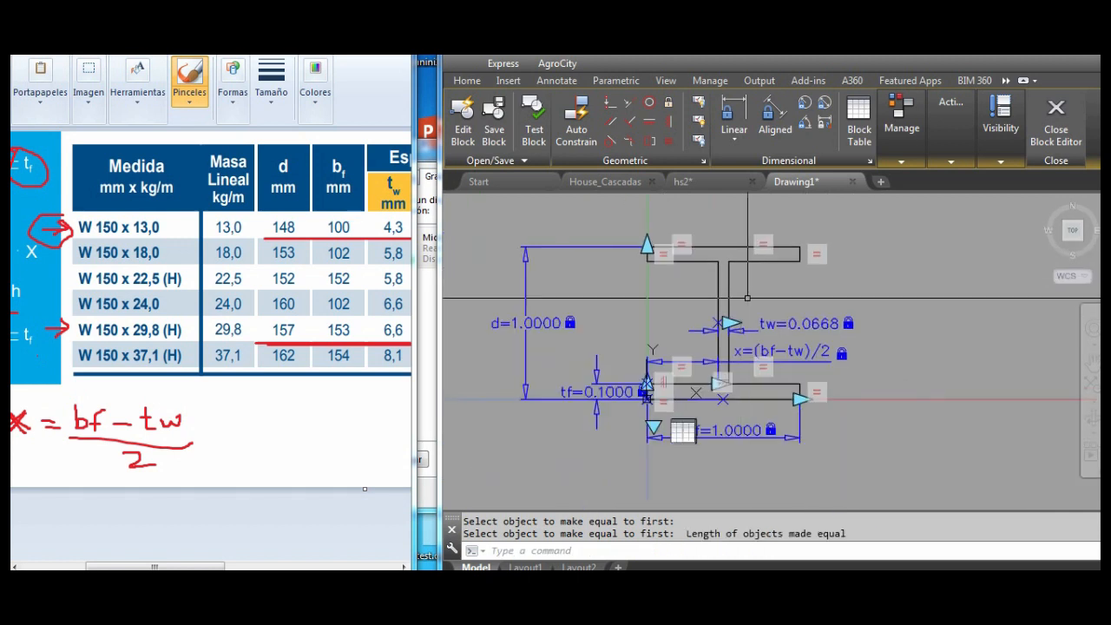
scroll(746, 298, up, 3)
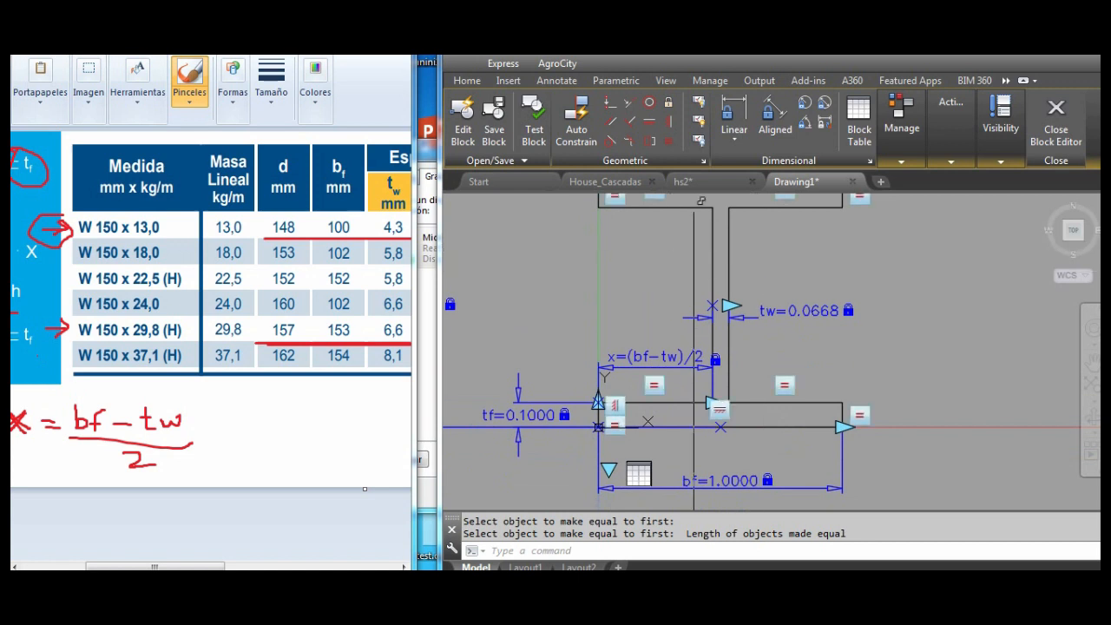
middle_drag(693, 211, 728, 257)
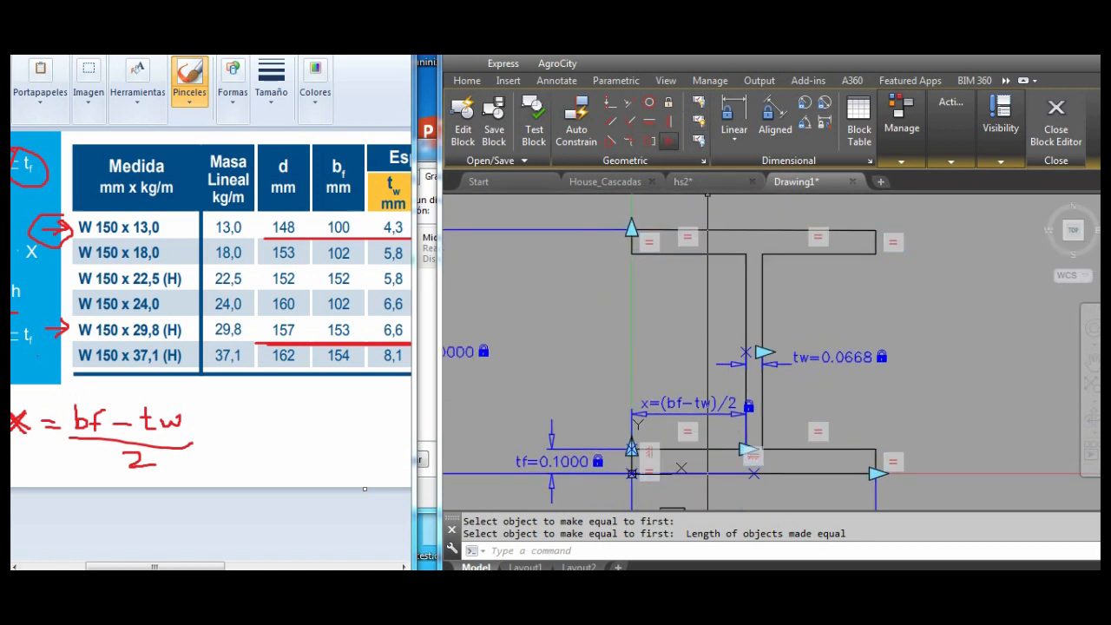
- Make the two long vertical web edges equal in length with the Equal constraint
key(space)
click(746, 299)
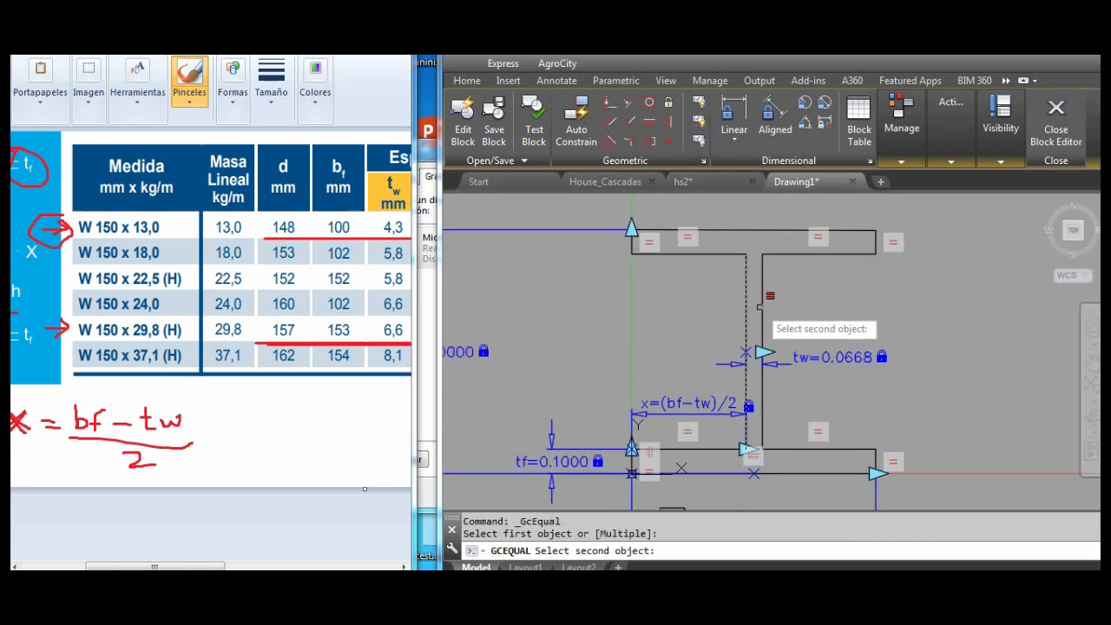
click(761, 306)
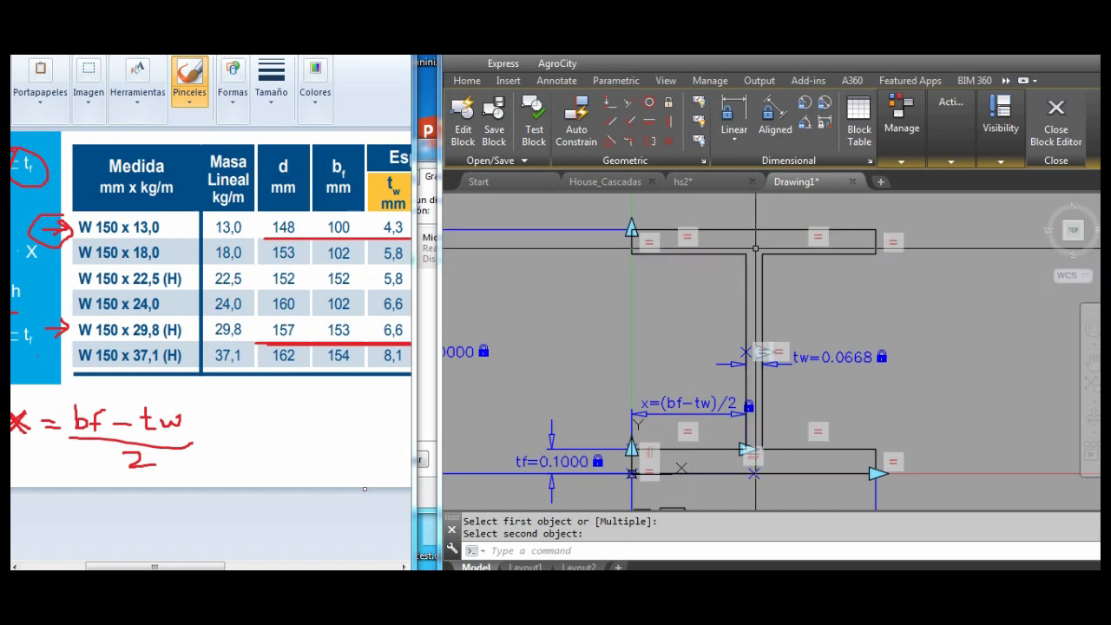
middle_drag(795, 316, 759, 283)
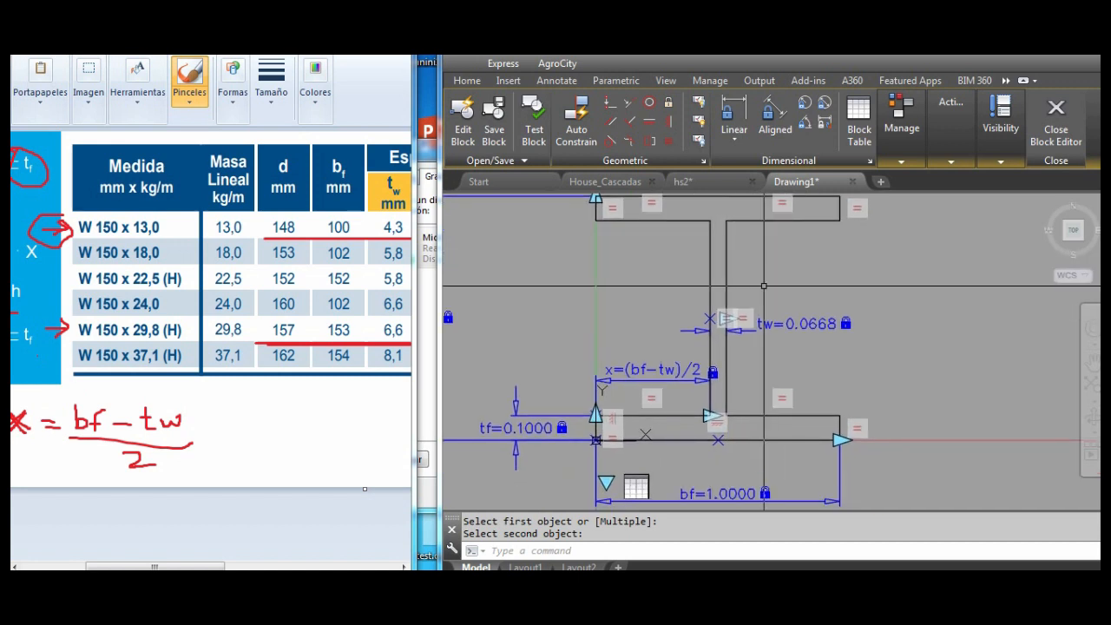
- Close the Block Editor, saving the changes, and check the profile's shape in the drawing
click(951, 113)
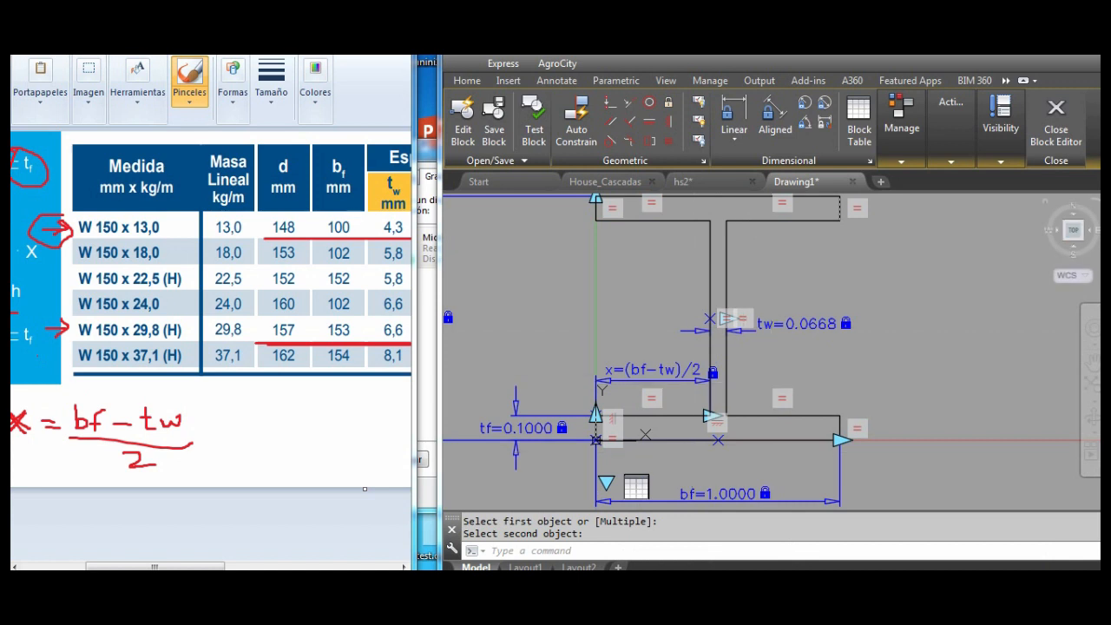
click(1056, 117)
click(534, 295)
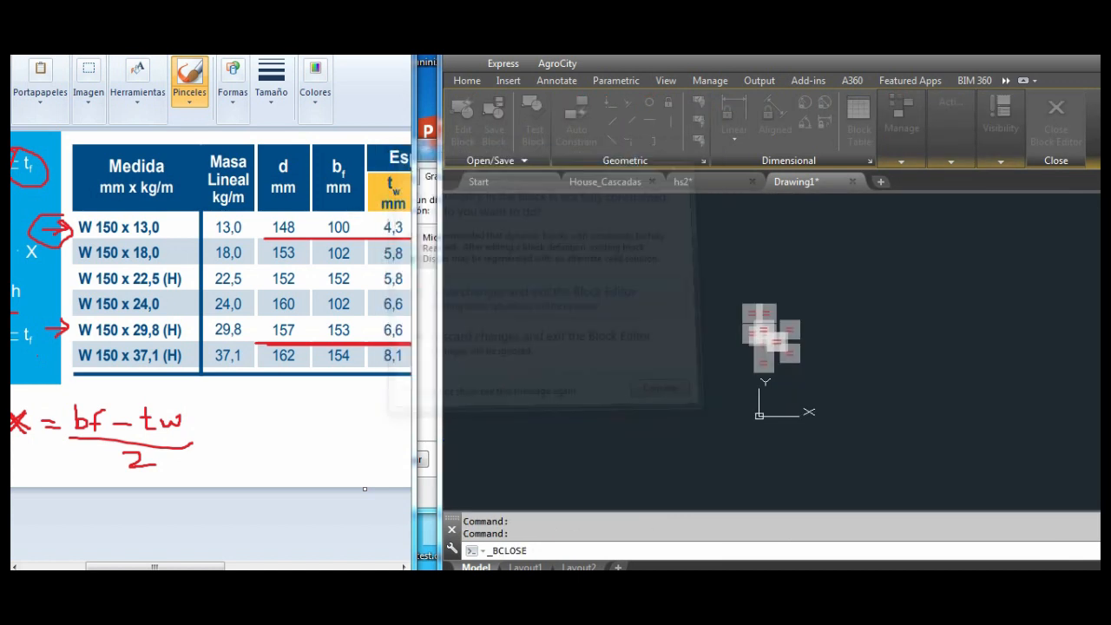
scroll(796, 326, down, 5)
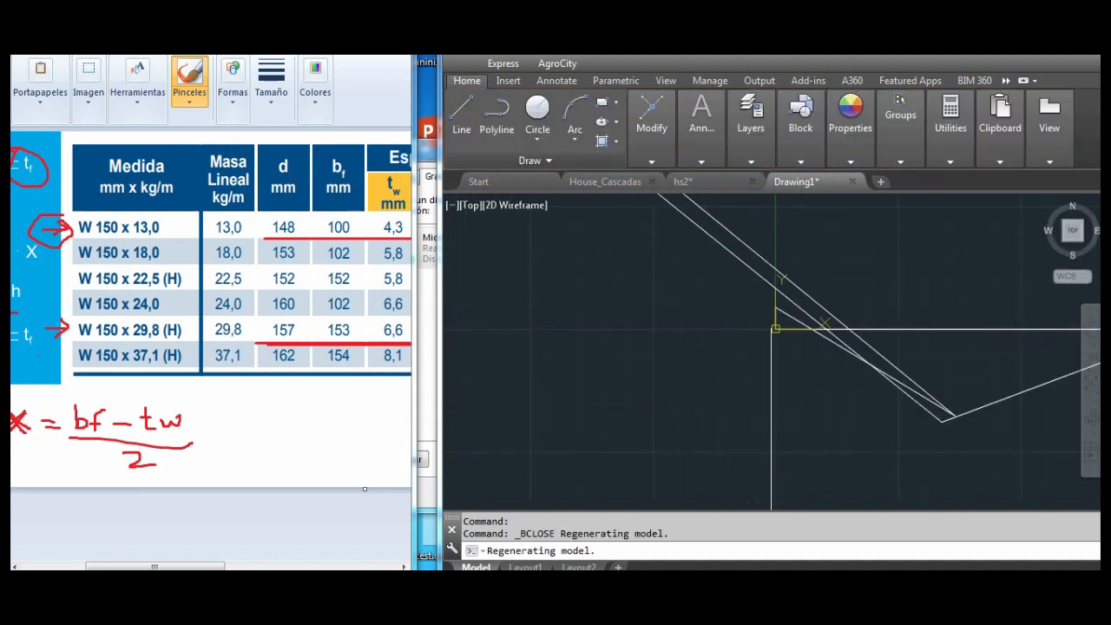
scroll(832, 305, up, 3)
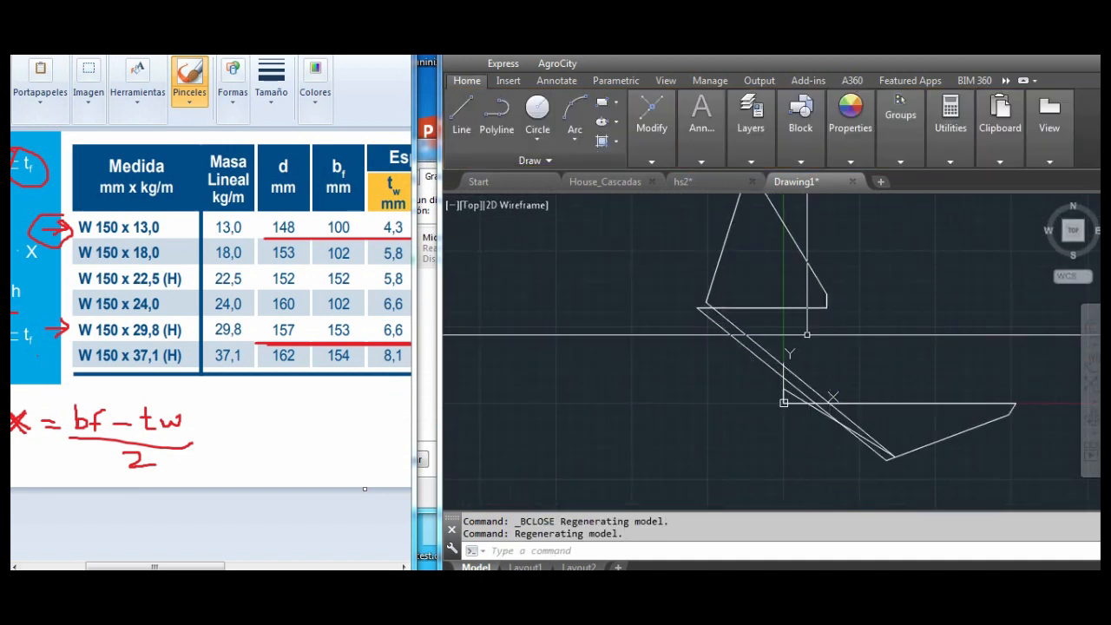
click(749, 310)
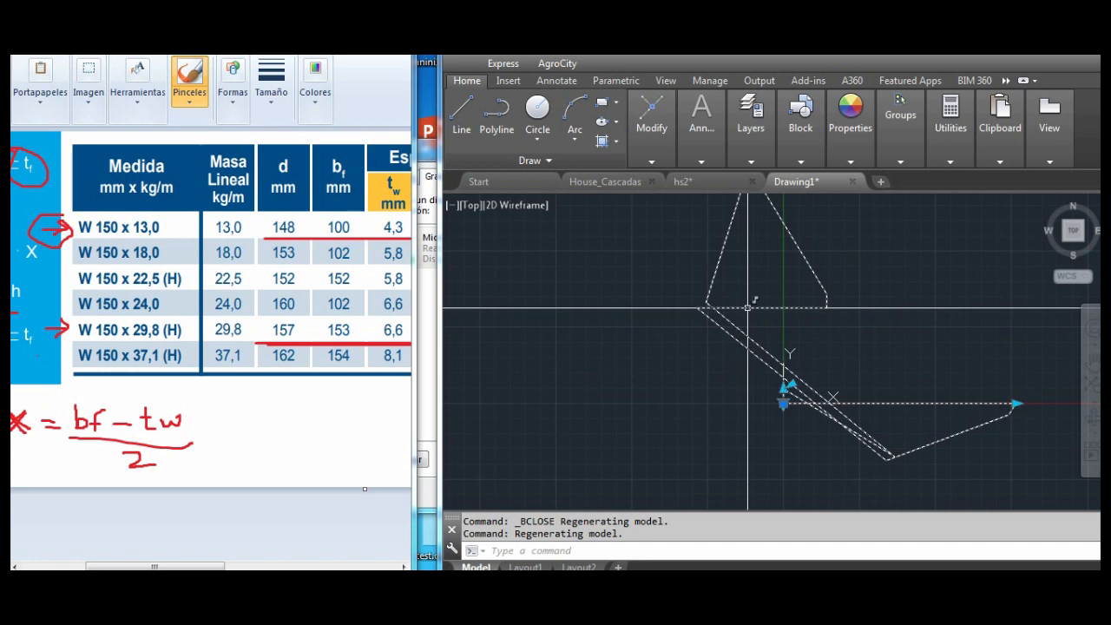
right_click(748, 315)
key(Escape)
key(Escape)
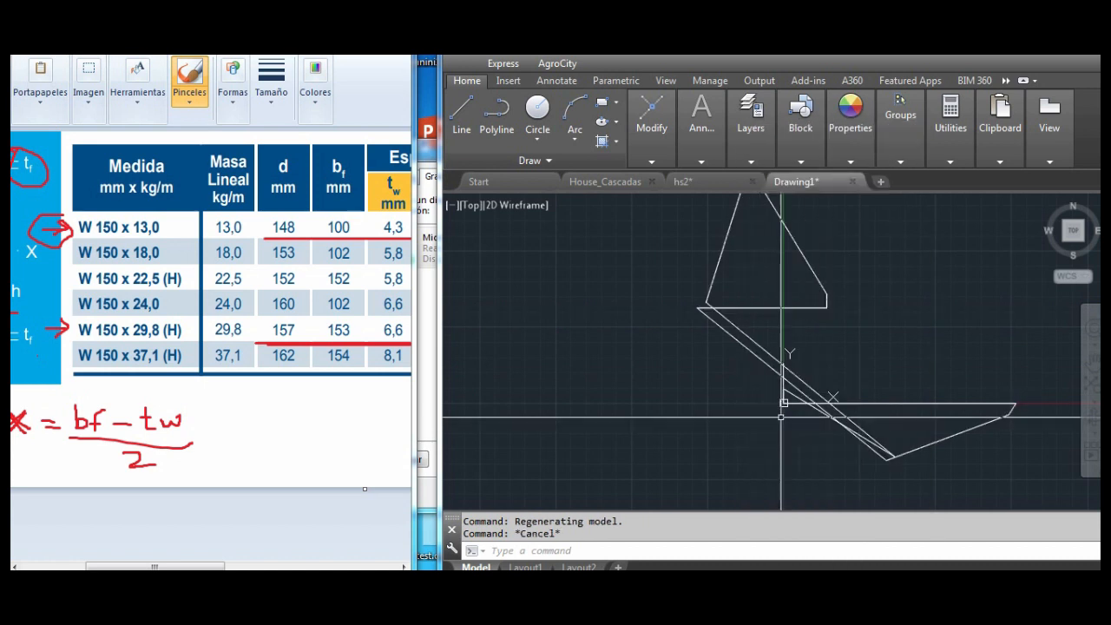
- Select the distorted profile block and open it in the Block Editor
scroll(786, 408, up, 4)
scroll(792, 396, down, 3)
click(781, 399)
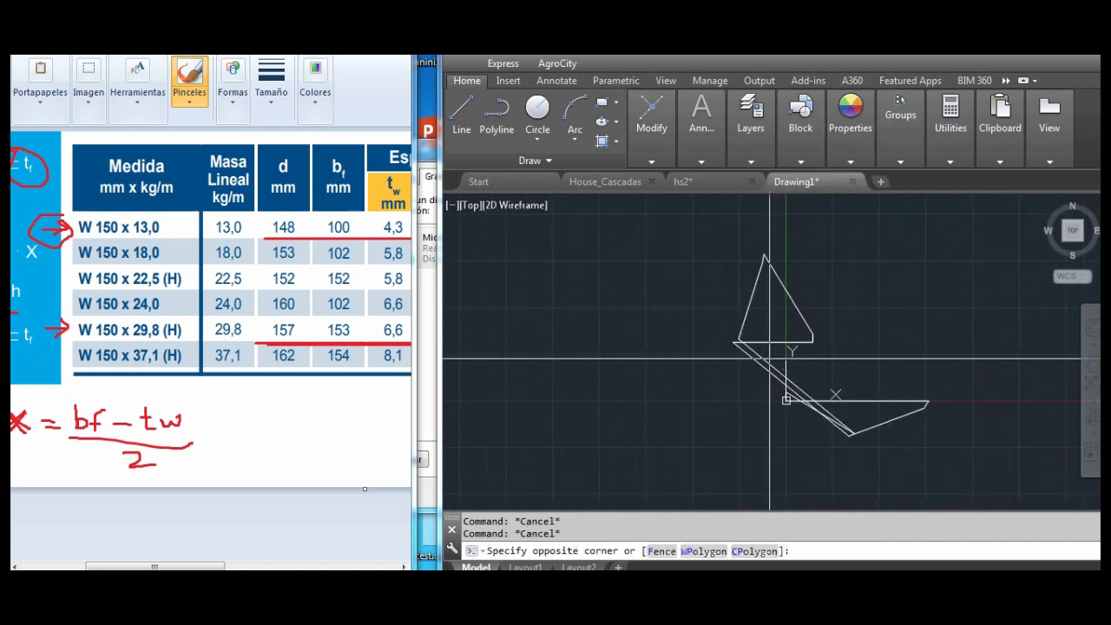
scroll(775, 403, up, 2)
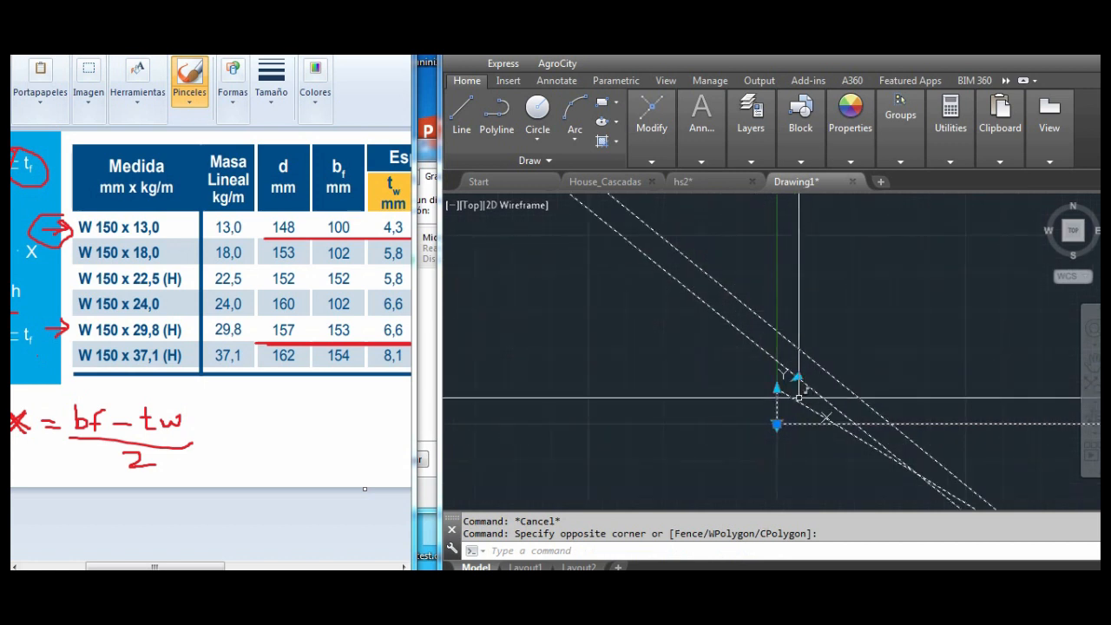
right_click(786, 369)
click(841, 192)
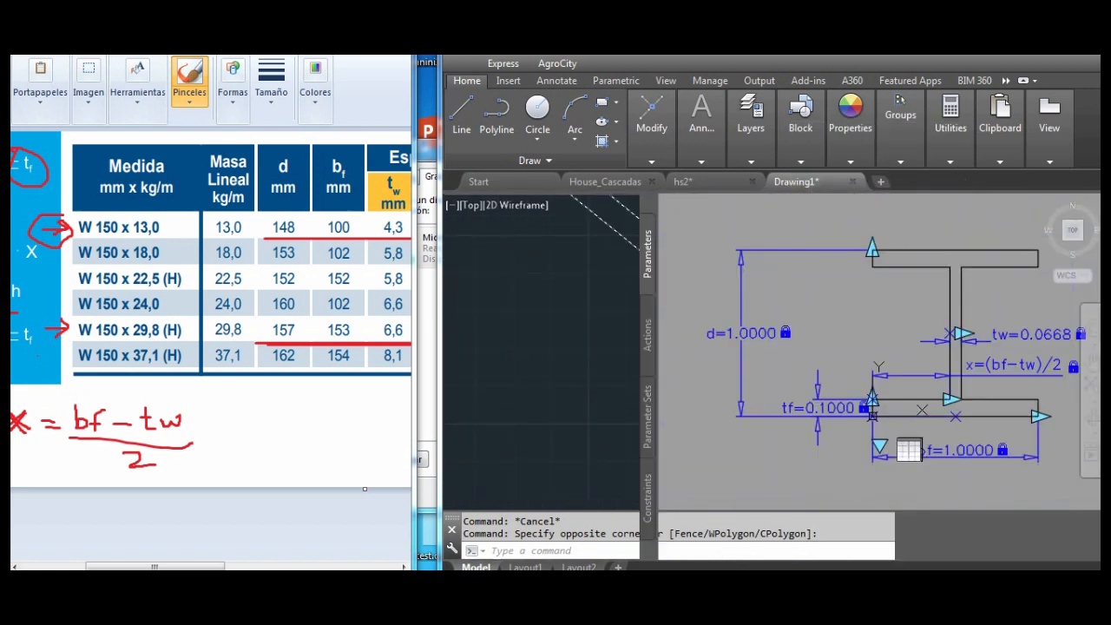
- Apply a Vertical constraint to the web's left edge
scroll(950, 382, up, 3)
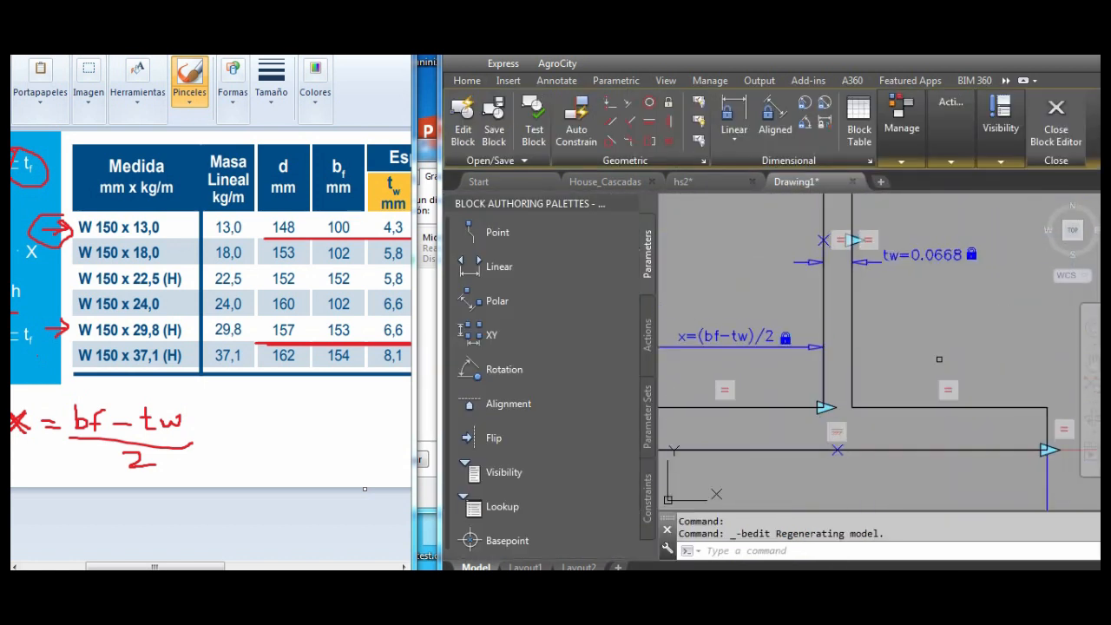
mouse_move(862, 385)
middle_down()
mouse_move(892, 352)
mouse_move(898, 375)
middle_up()
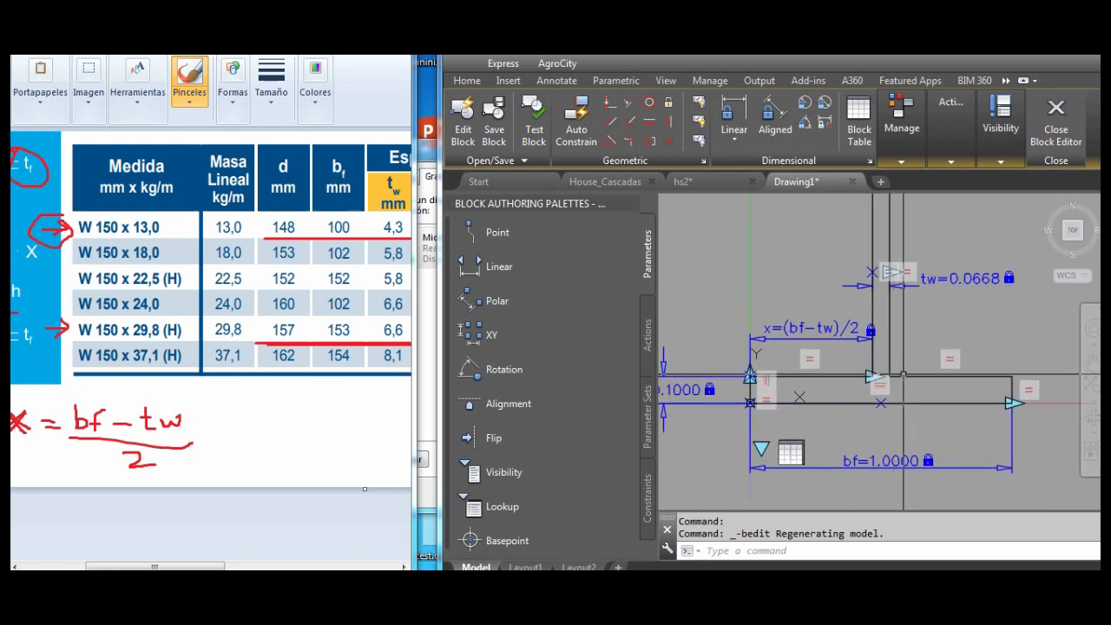
scroll(884, 361, down, 4)
scroll(891, 323, up, 4)
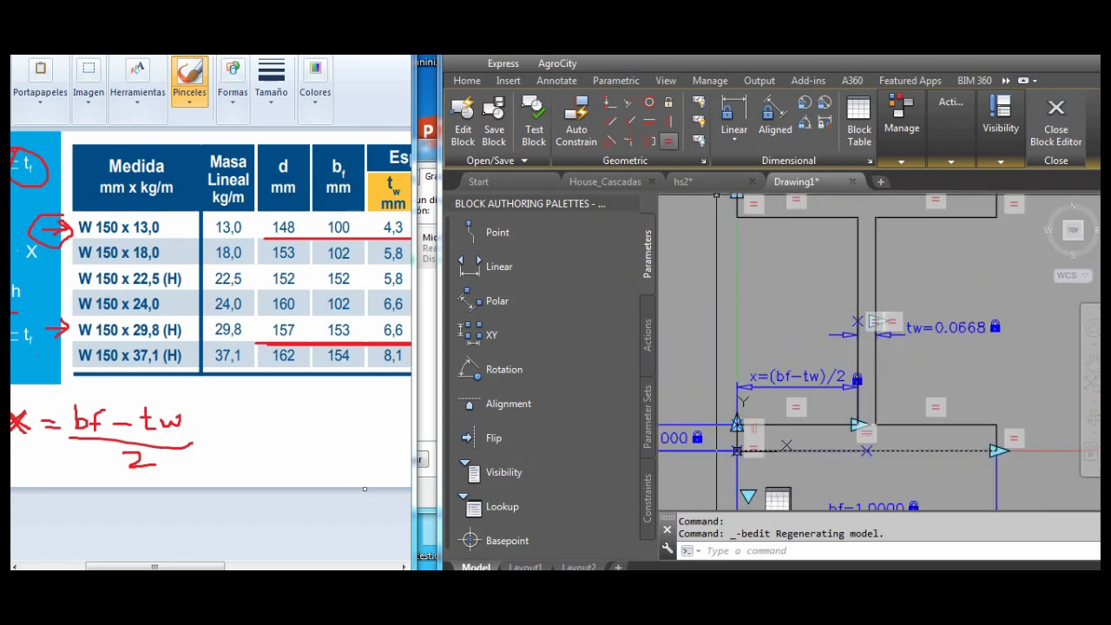
click(669, 121)
click(857, 282)
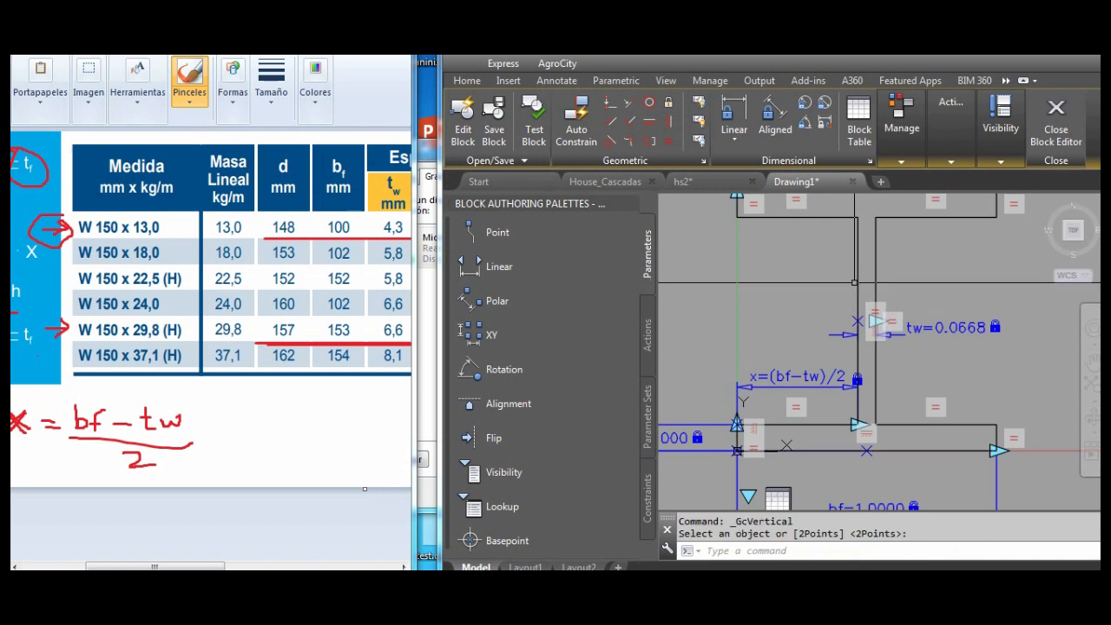
scroll(781, 295, down, 2)
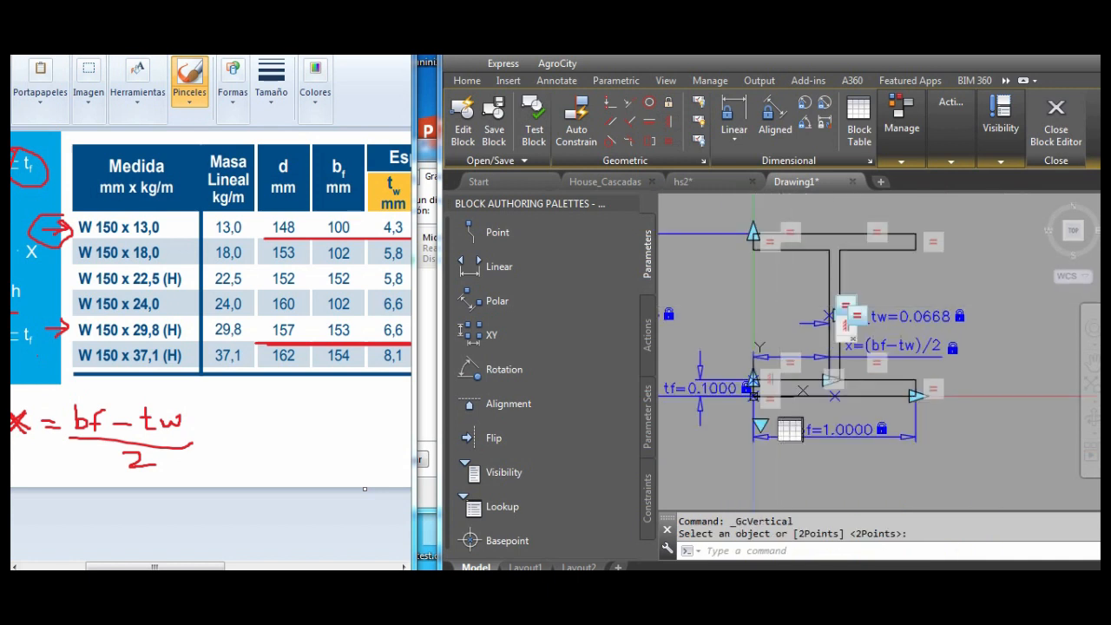
scroll(812, 351, up, 2)
scroll(876, 400, down, 3)
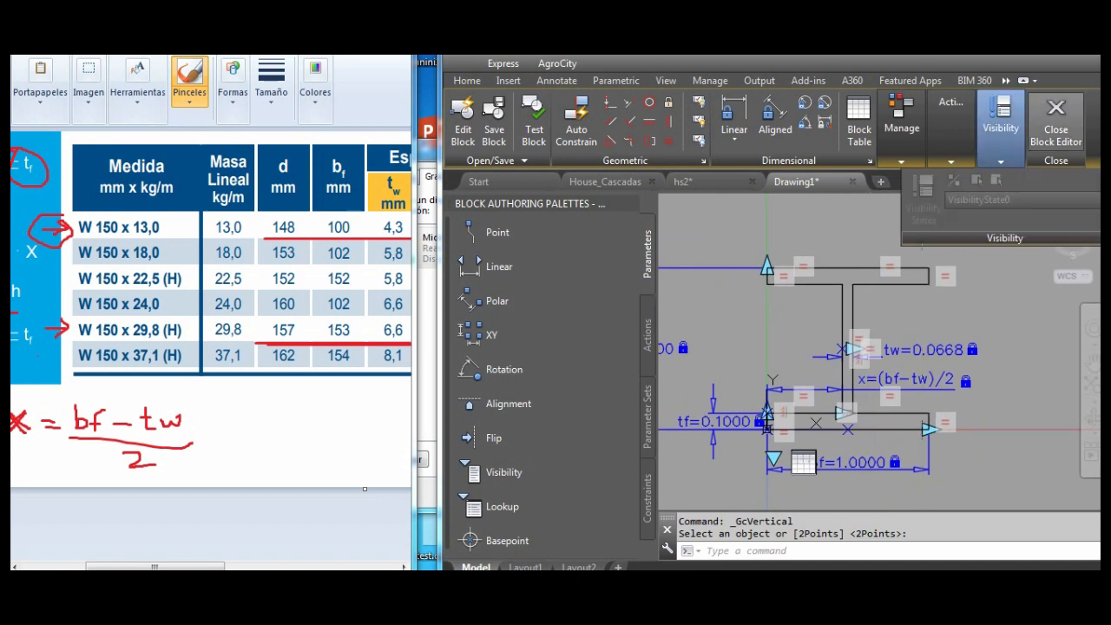
- Save the block with its vertical web constraint, exit the Block Editor and inspect the resulting shape
click(1056, 120)
click(534, 296)
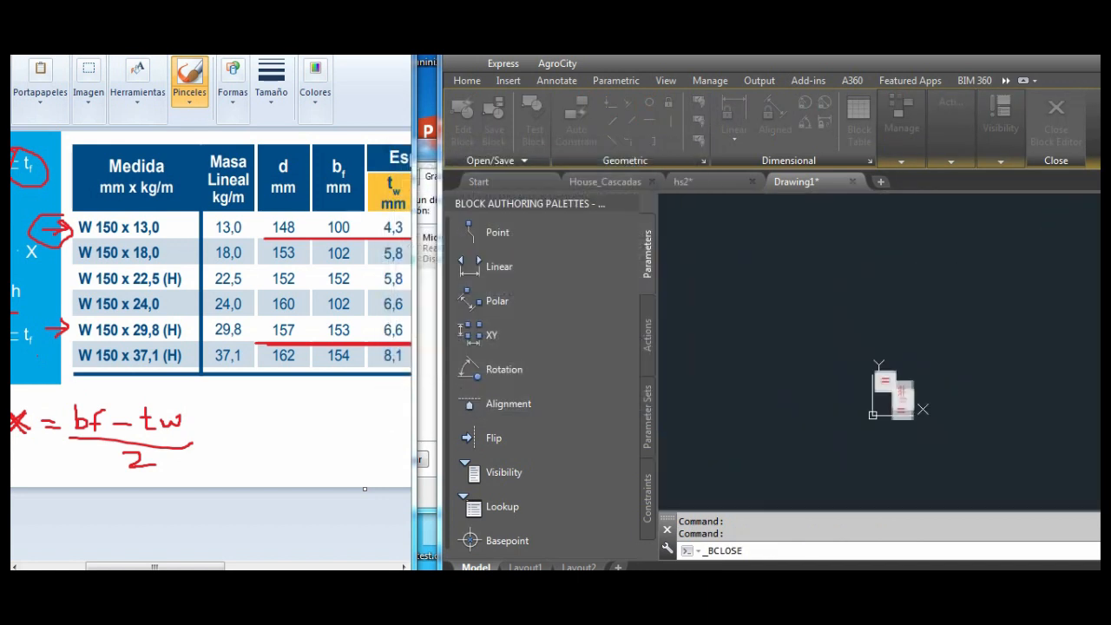
scroll(804, 277, up, 2)
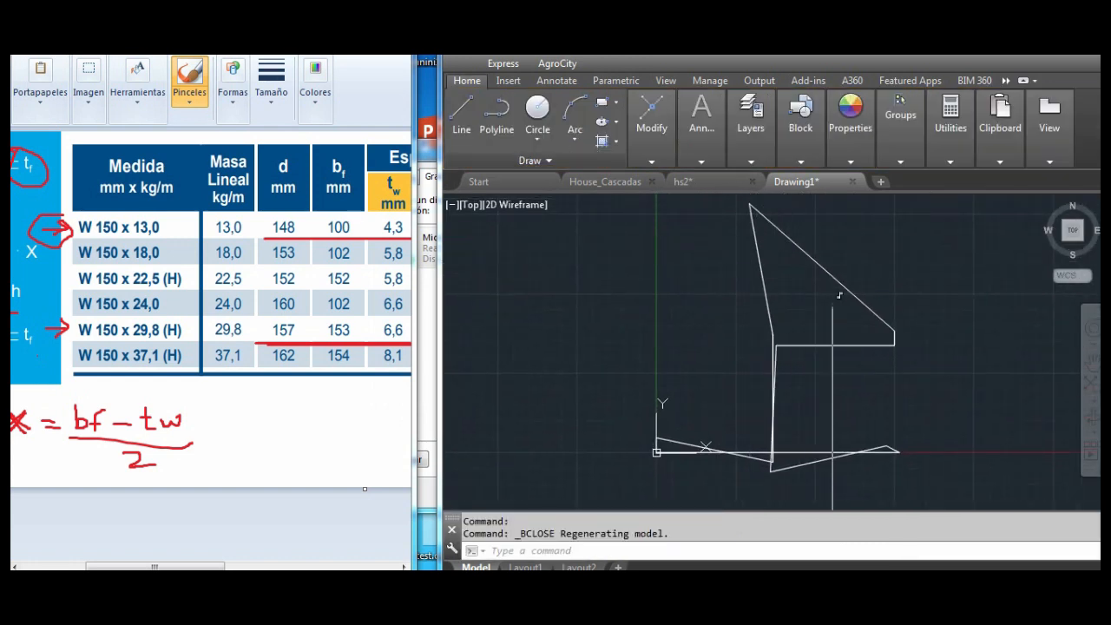
- Reopen the profile block in the Block Editor
click(838, 277)
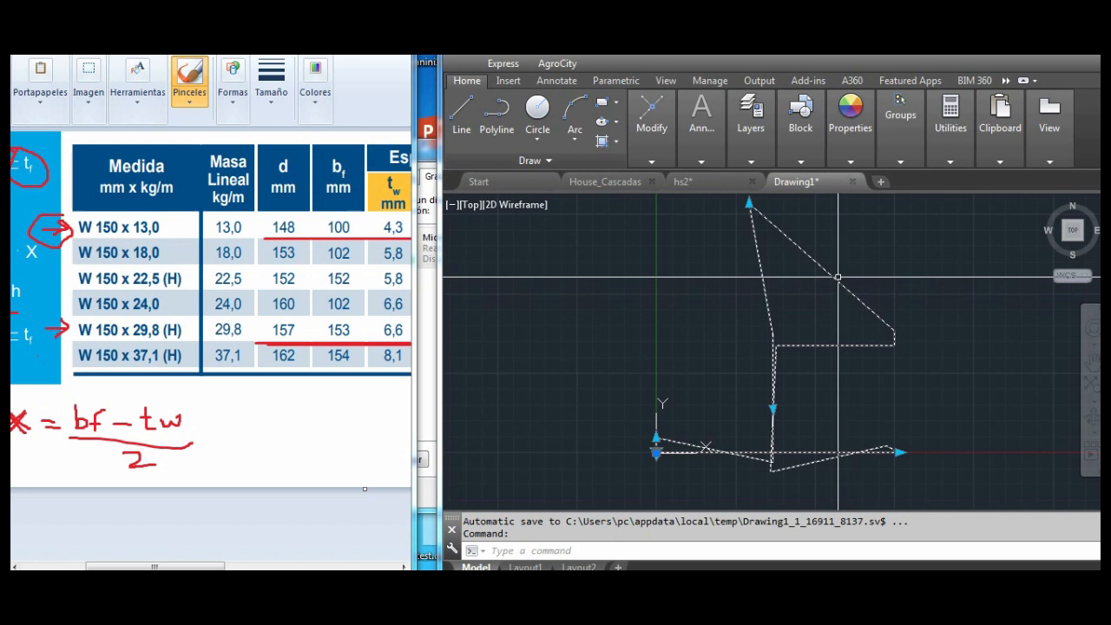
right_click(839, 277)
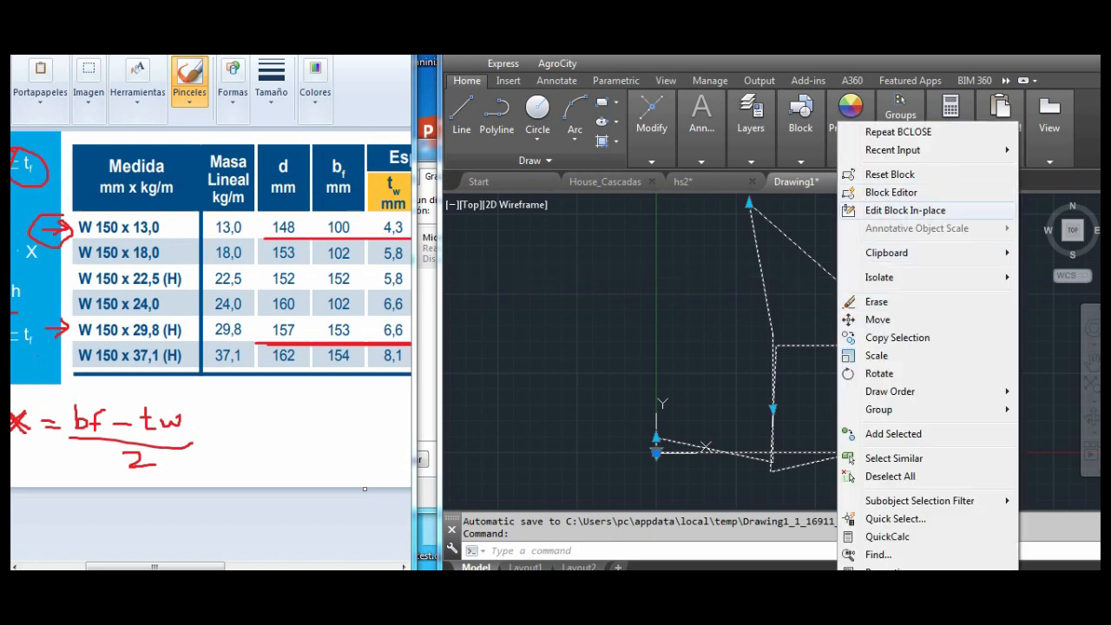
click(890, 192)
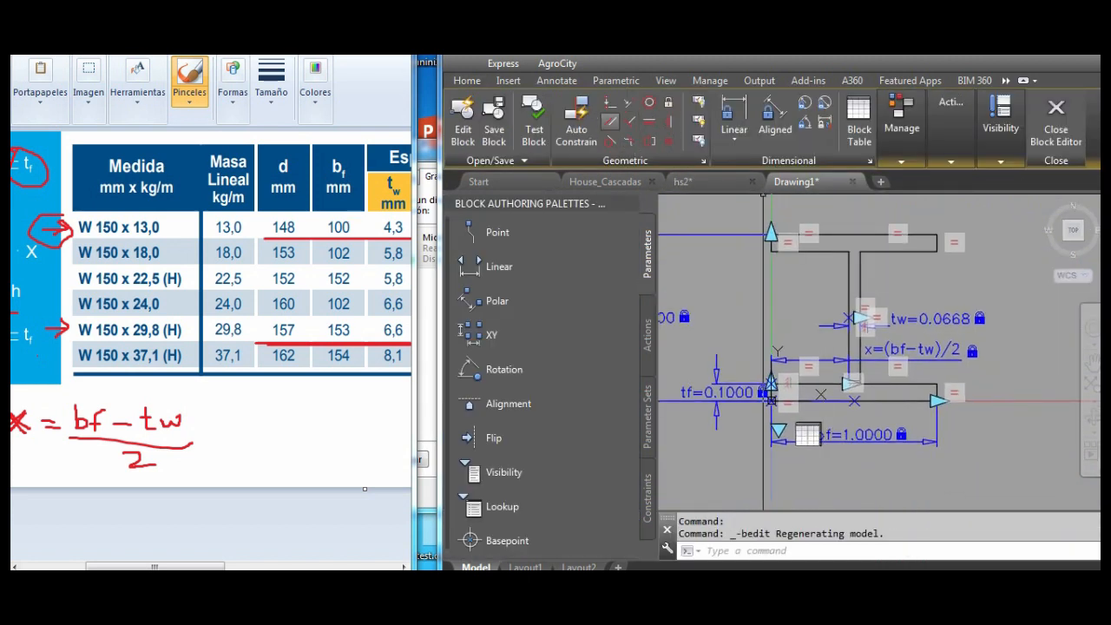
- Make both inner edges of the lower flange parallel to its bottom edge with Parallel constraints
scroll(850, 382, up, 2)
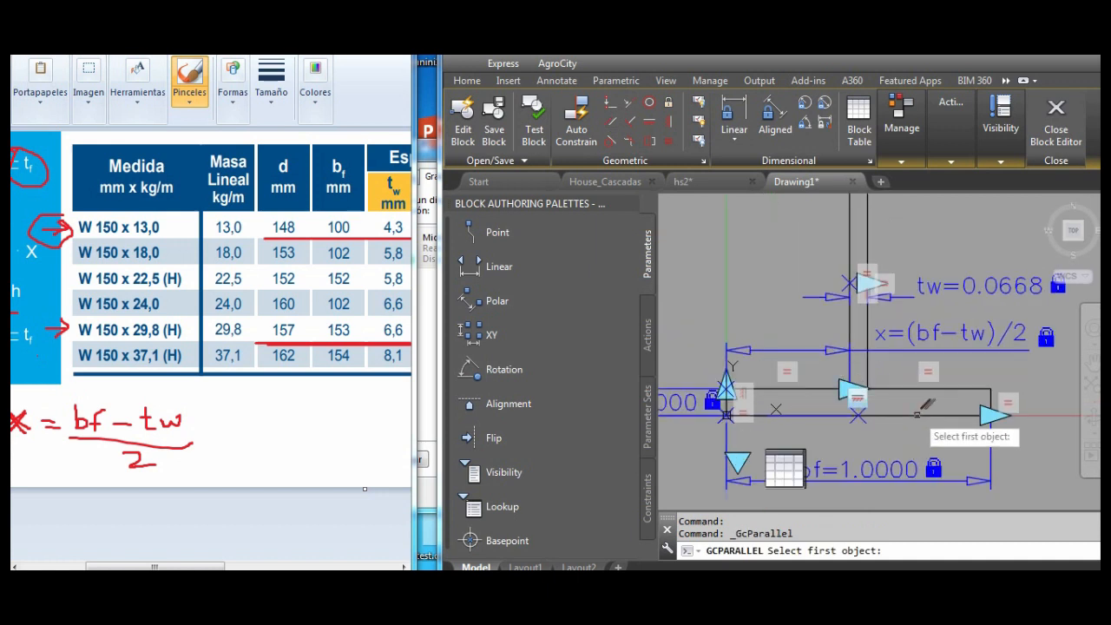
click(816, 391)
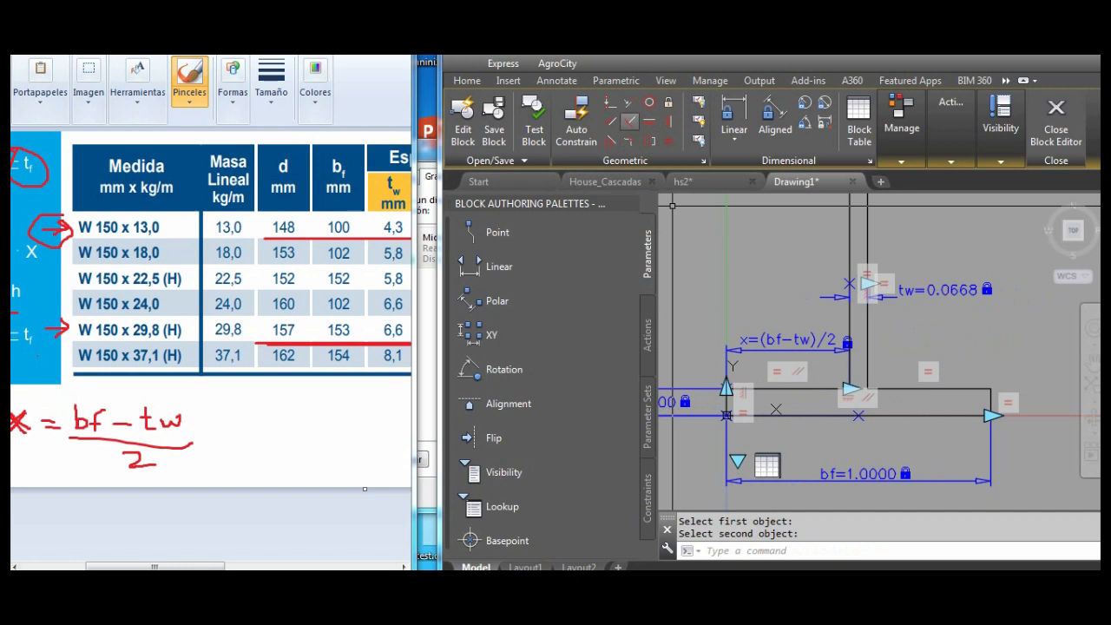
click(611, 121)
click(975, 415)
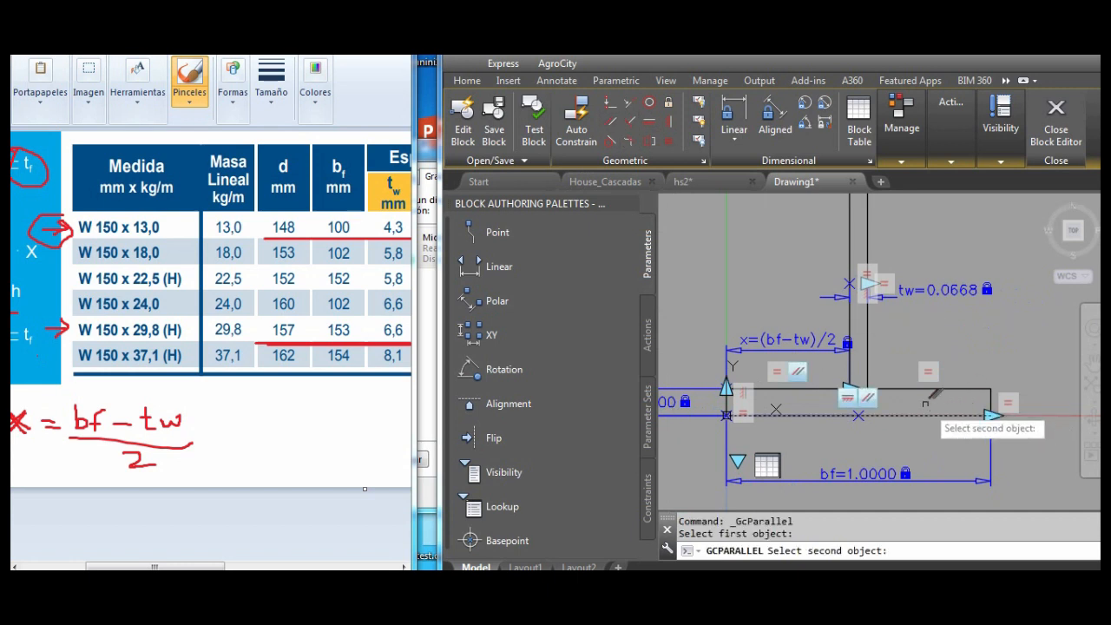
click(904, 387)
- Constrain the upper flange's inner edge left of the web to be parallel to the lower flange's bottom edge
scroll(903, 387, up, 5)
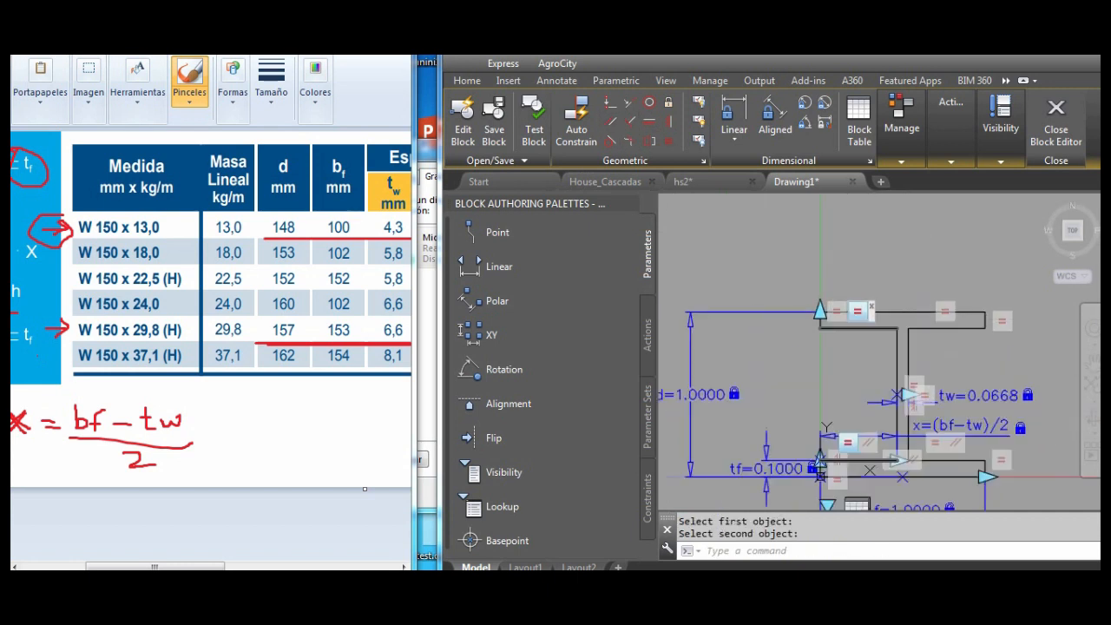
click(611, 122)
scroll(784, 203, down, 6)
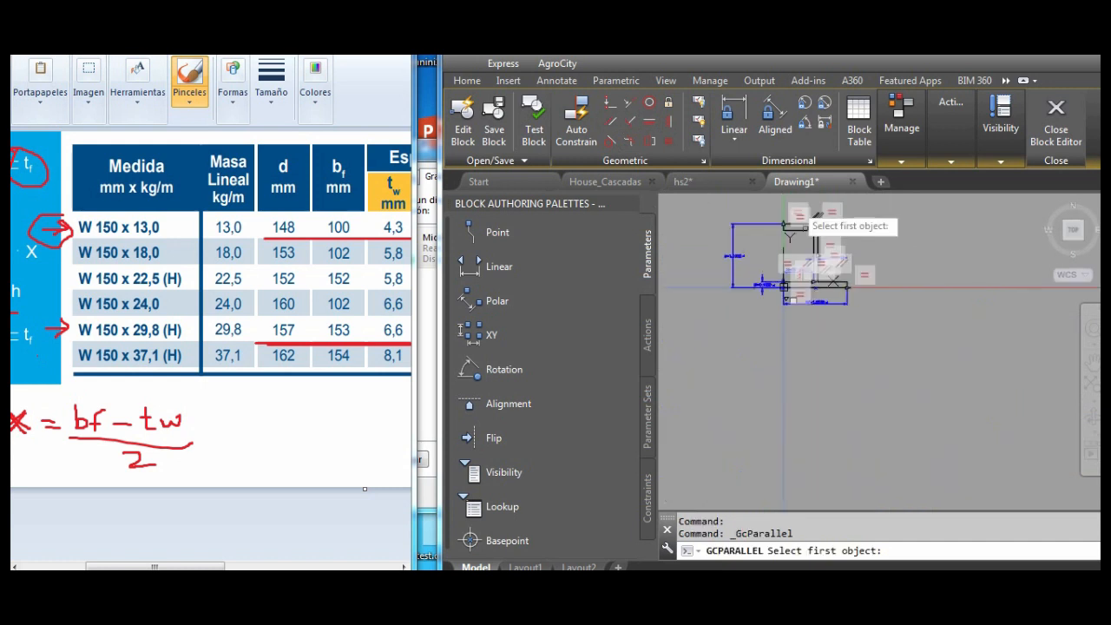
scroll(844, 306, up, 2)
scroll(821, 261, up, 2)
click(836, 279)
scroll(821, 282, up, 3)
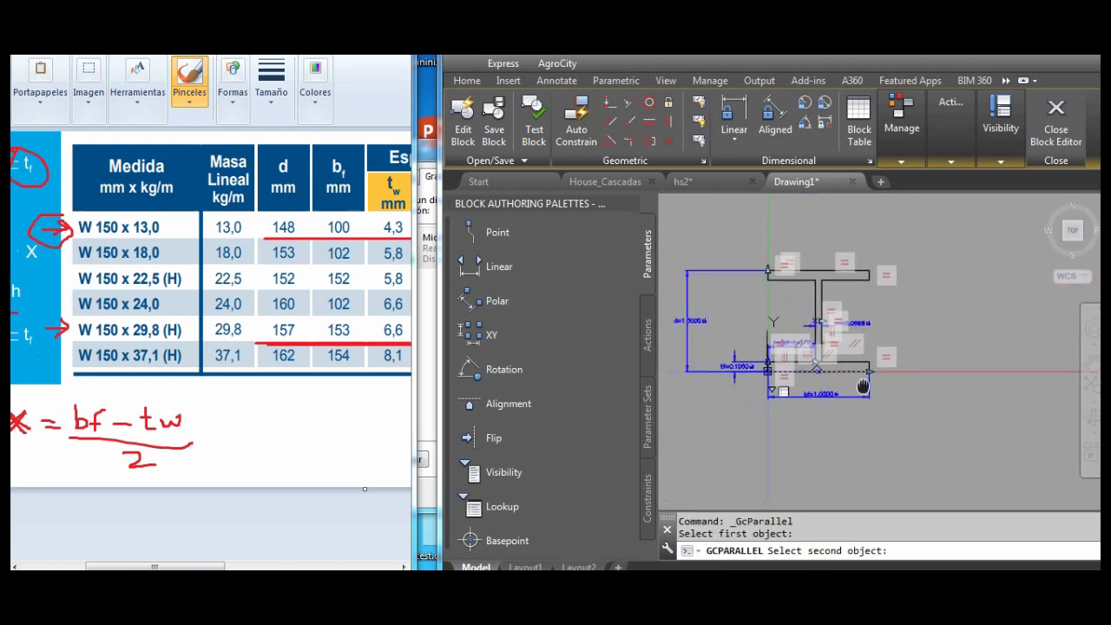
click(803, 291)
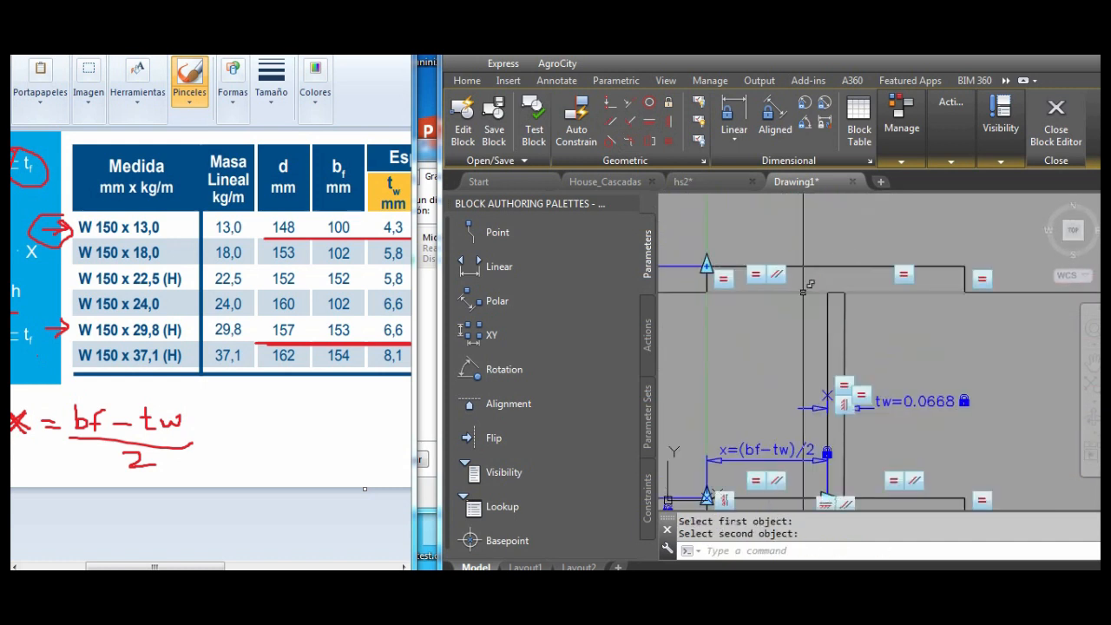
- Constrain the upper flange's inner edge right of the web to be parallel to the lower flange's bottom edge
click(610, 122)
scroll(920, 434, down, 3)
scroll(918, 471, up, 3)
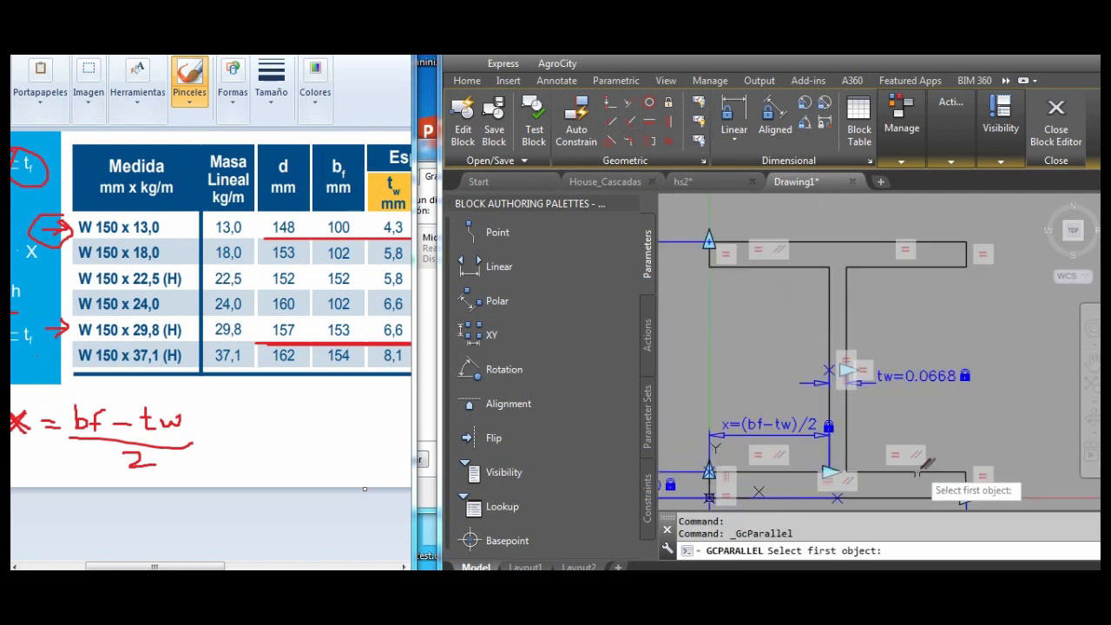
click(912, 496)
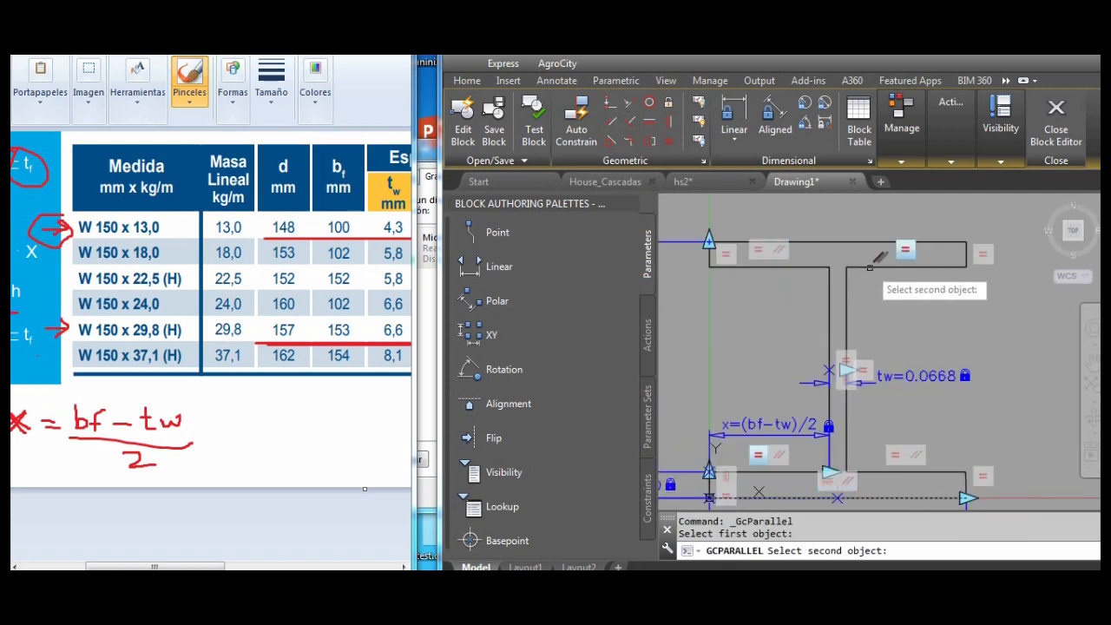
click(875, 267)
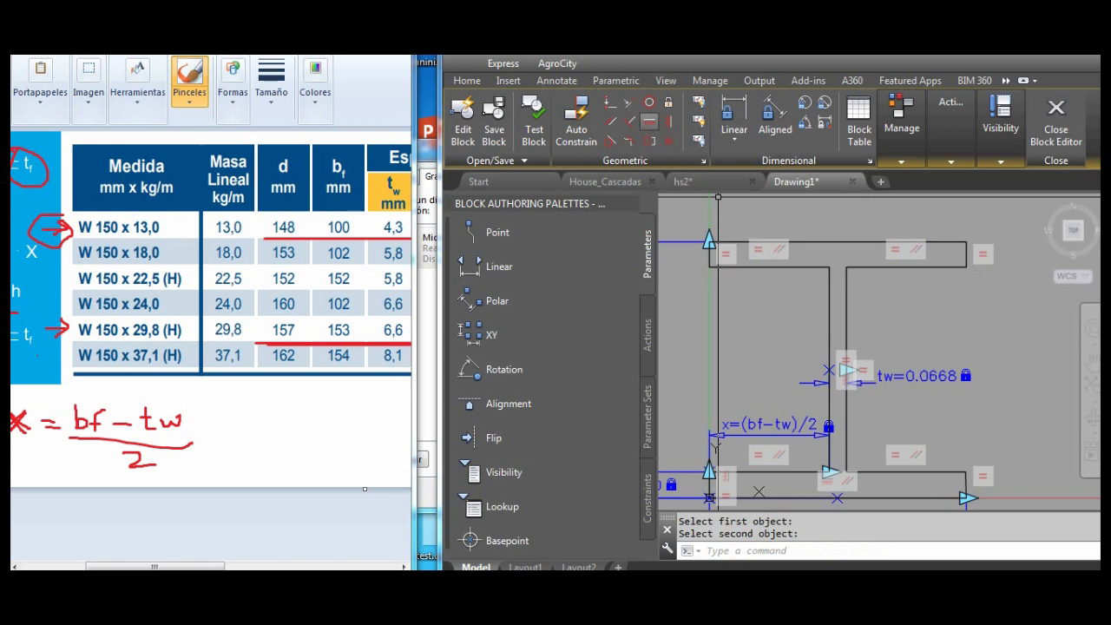
- Constrain the upper flange's top edge to be parallel to the lower flange's bottom edge
key(Return)
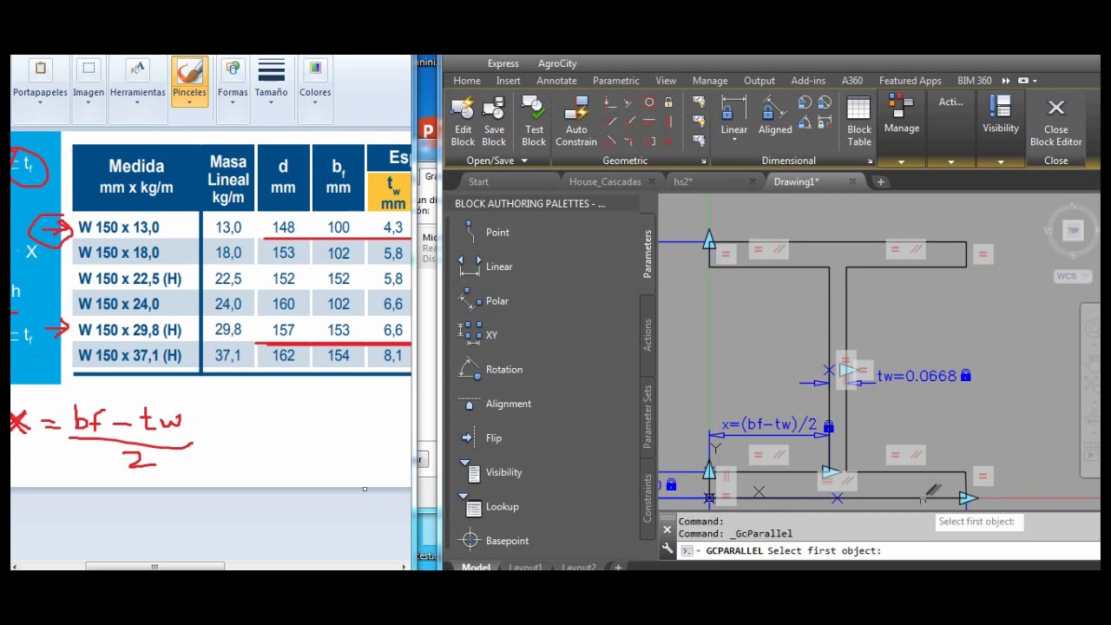
click(933, 497)
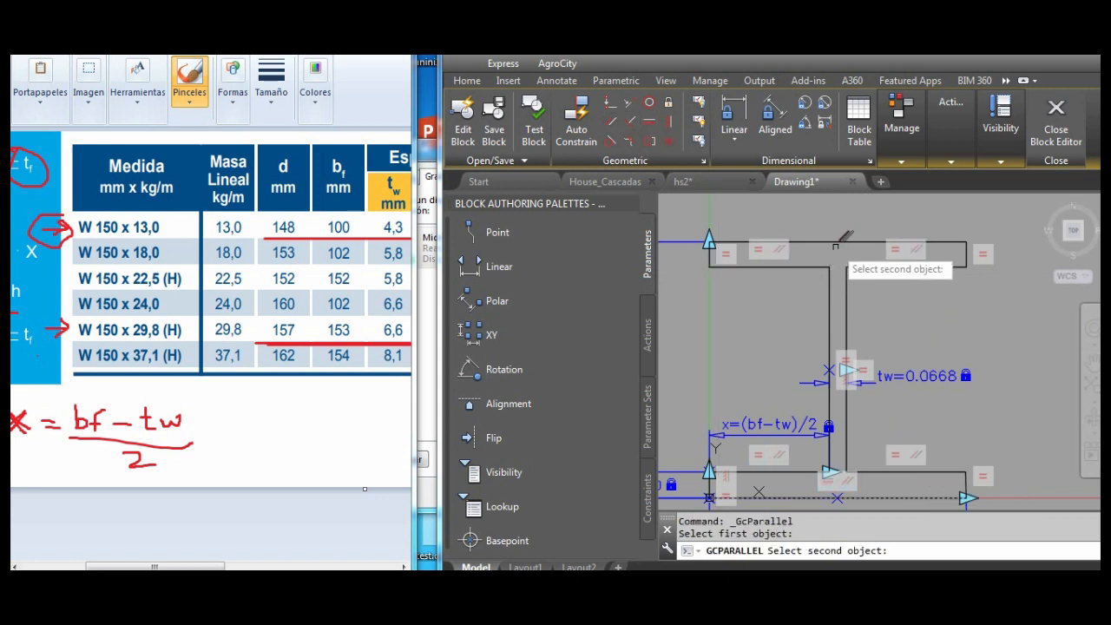
click(838, 240)
- Save the block changes, exit the Block Editor and inspect the upper flange of the inserted profile
click(1055, 121)
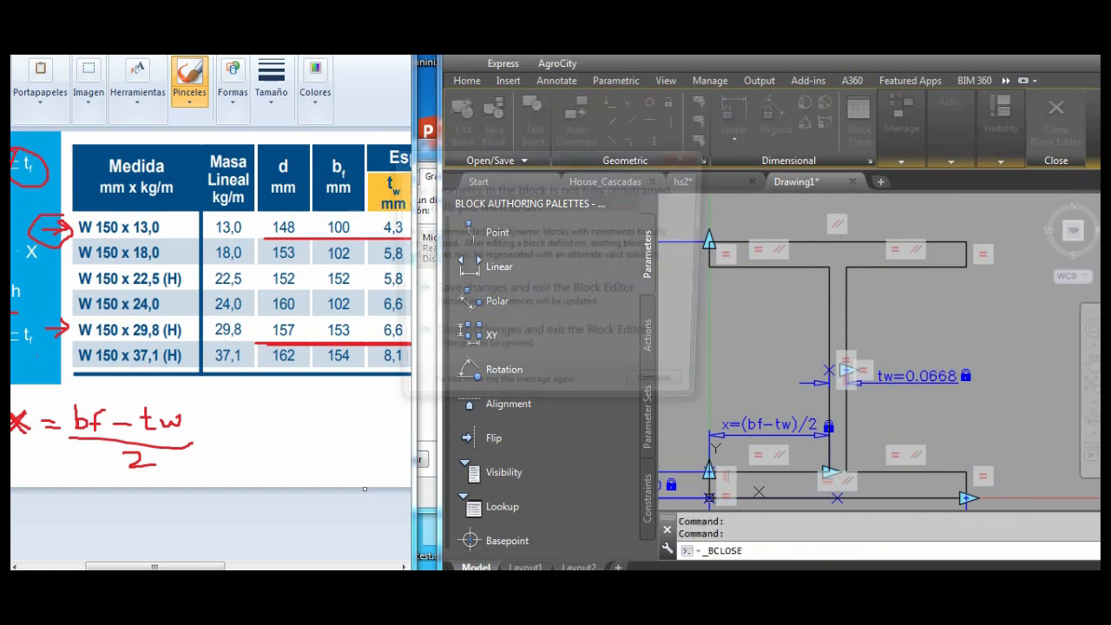
click(534, 295)
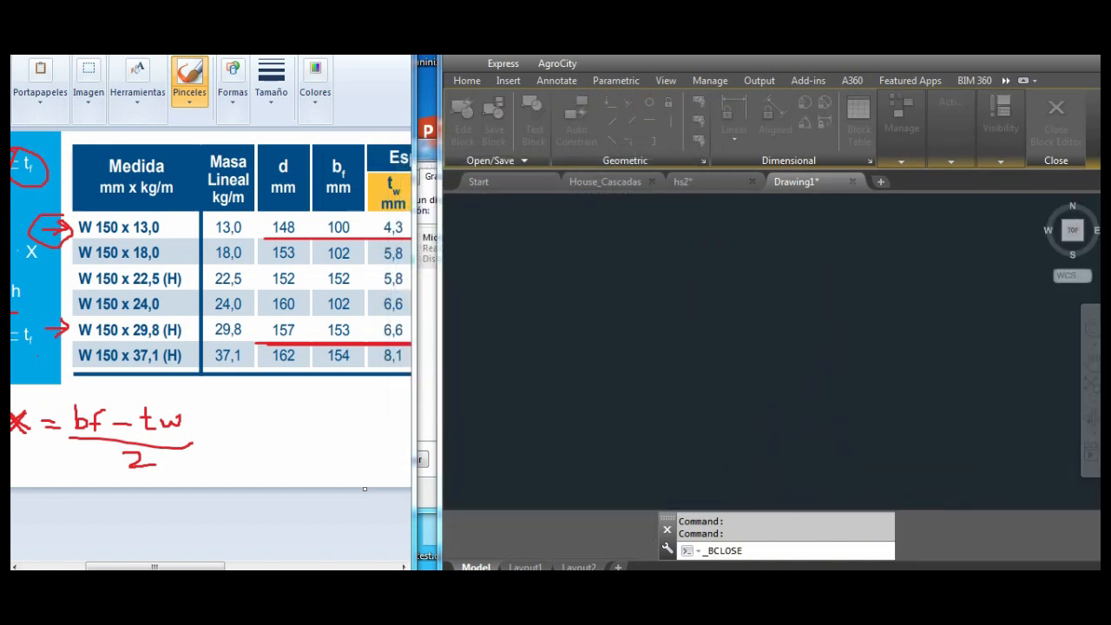
scroll(746, 330, up, 6)
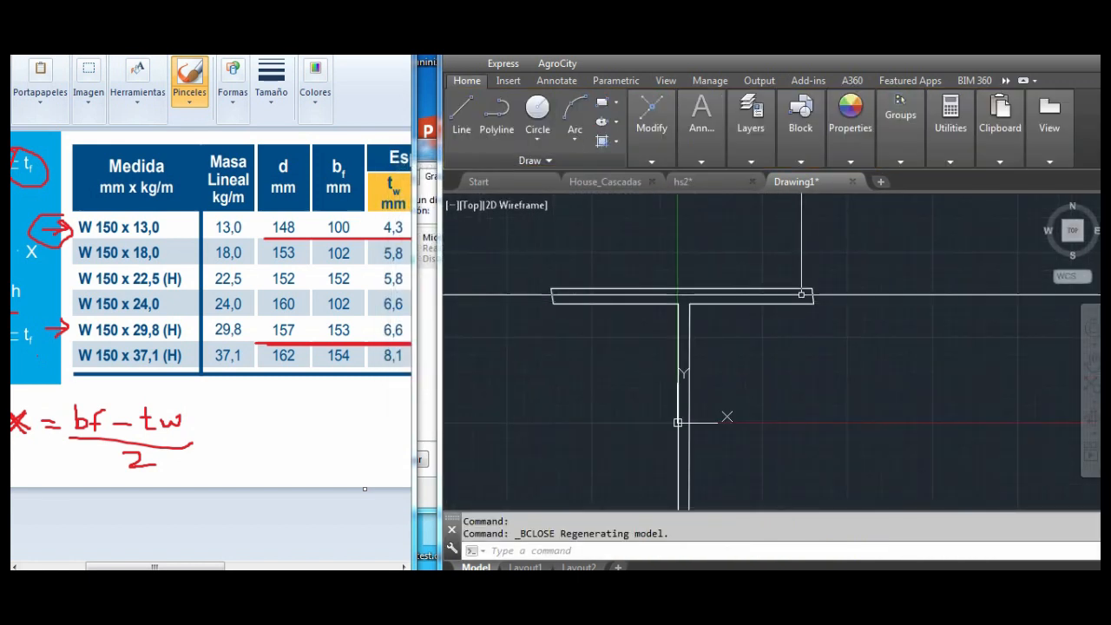
scroll(859, 286, down, 5)
scroll(610, 293, up, 5)
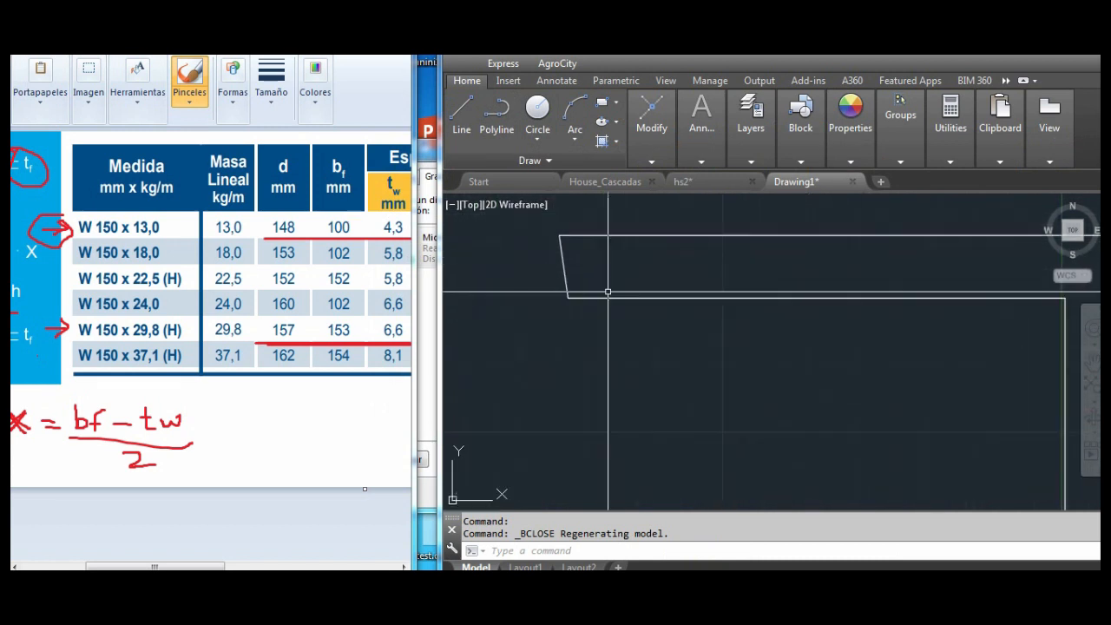
scroll(608, 269, down, 5)
- Select the inserted profile block and switch its Perfil size to W150x13
click(825, 275)
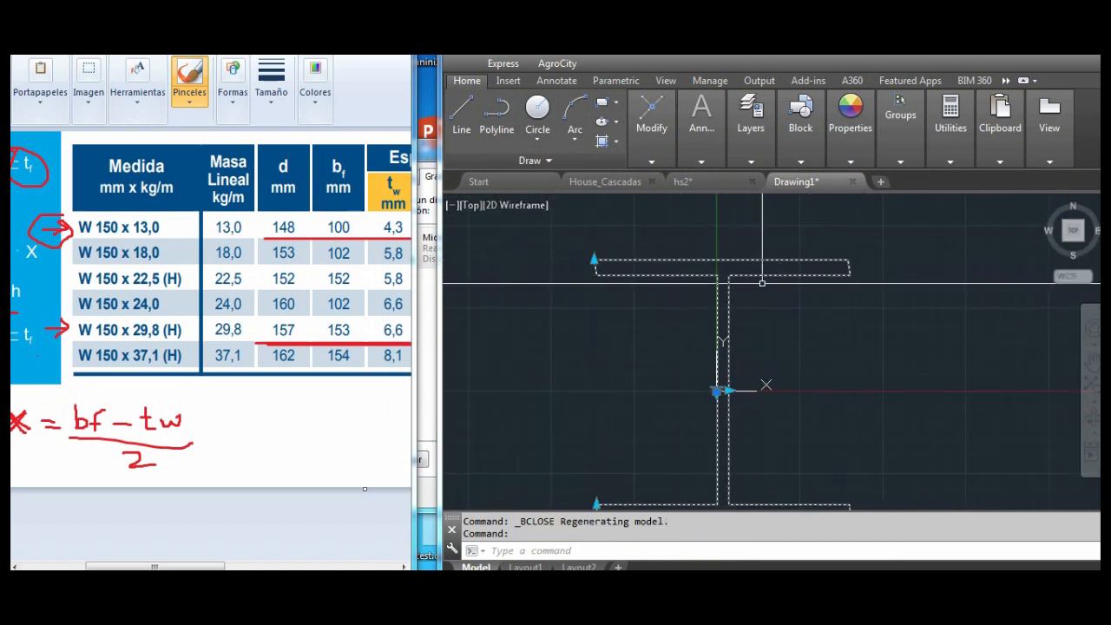
scroll(846, 287, down, 4)
scroll(808, 269, up, 12)
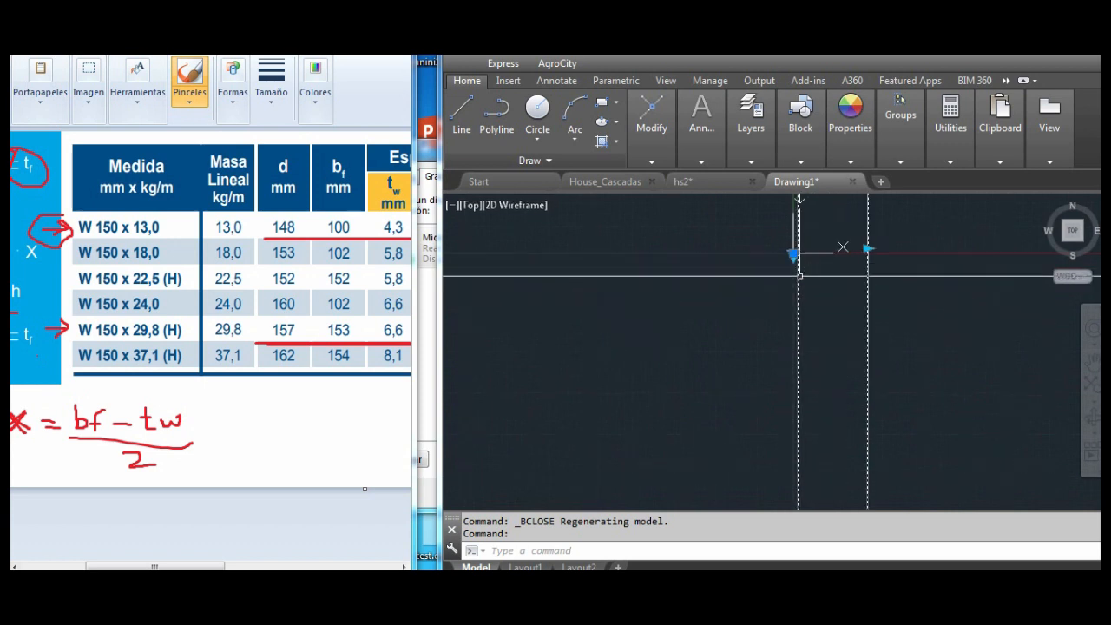
click(782, 223)
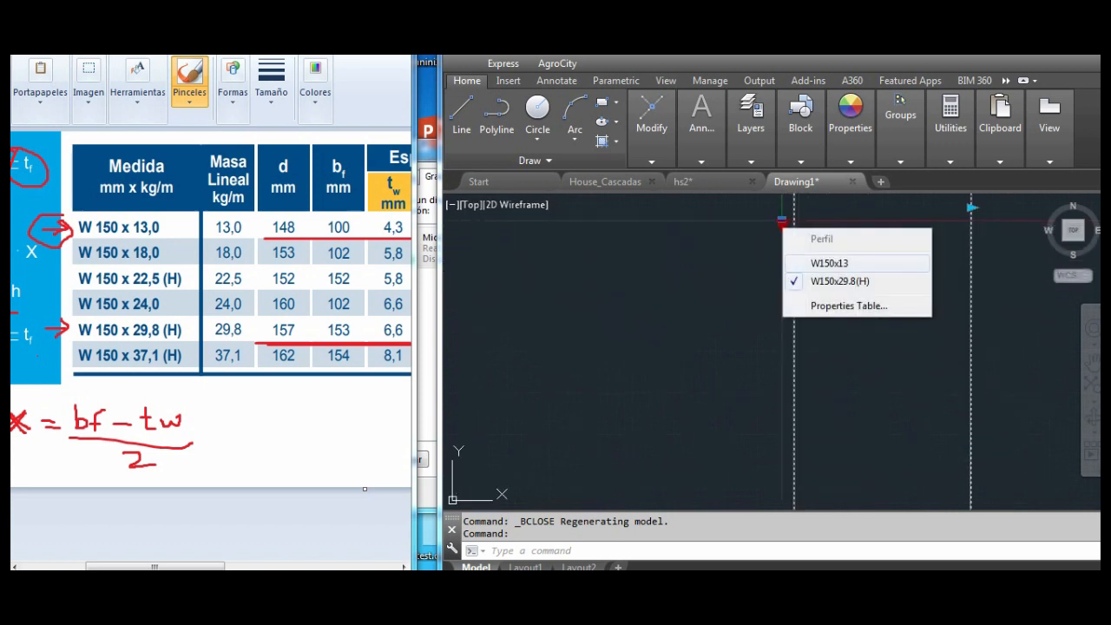
click(830, 264)
scroll(828, 321, down, 14)
scroll(828, 319, up, 4)
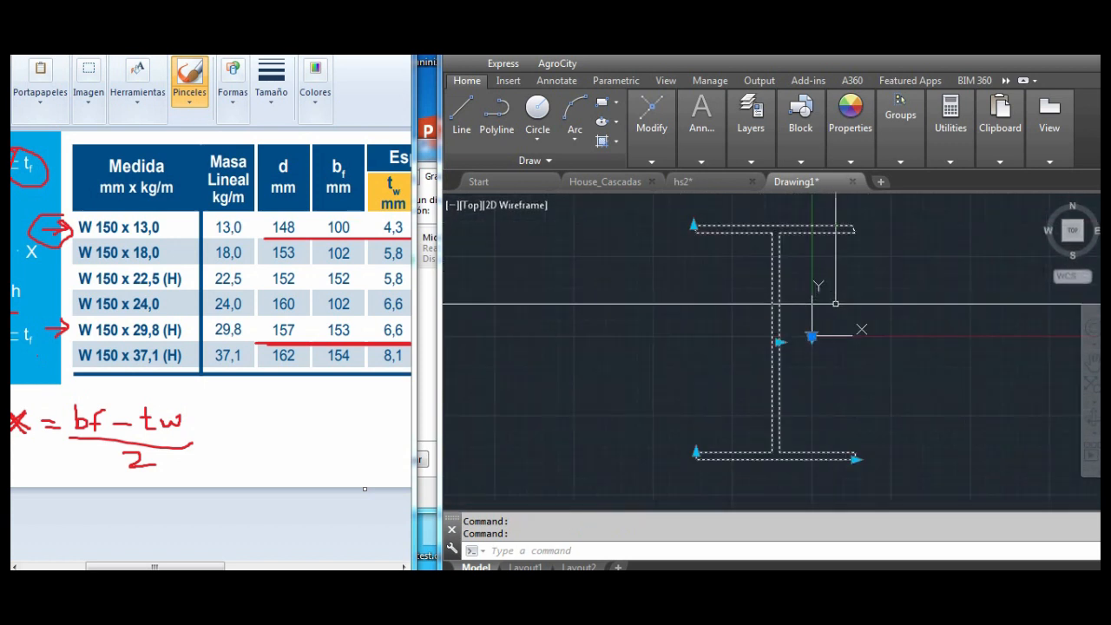
- Examine the shape of the resized profile and its position relative to the origin
scroll(835, 303, up, 4)
scroll(816, 321, down, 6)
scroll(812, 348, up, 3)
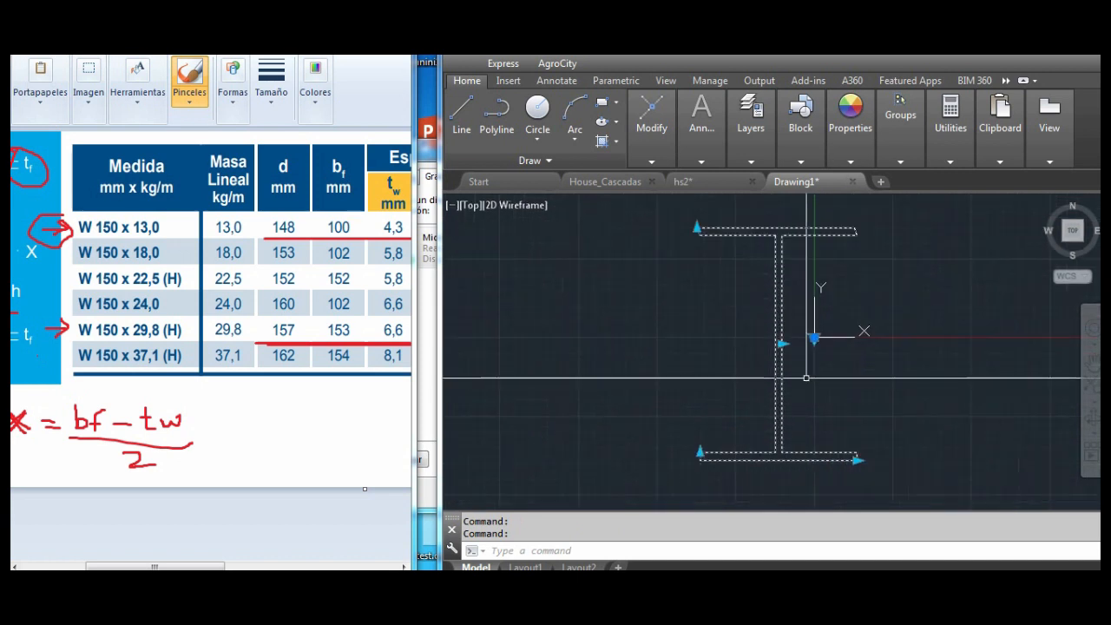
scroll(807, 365, up, 3)
scroll(807, 348, down, 3)
scroll(816, 356, up, 2)
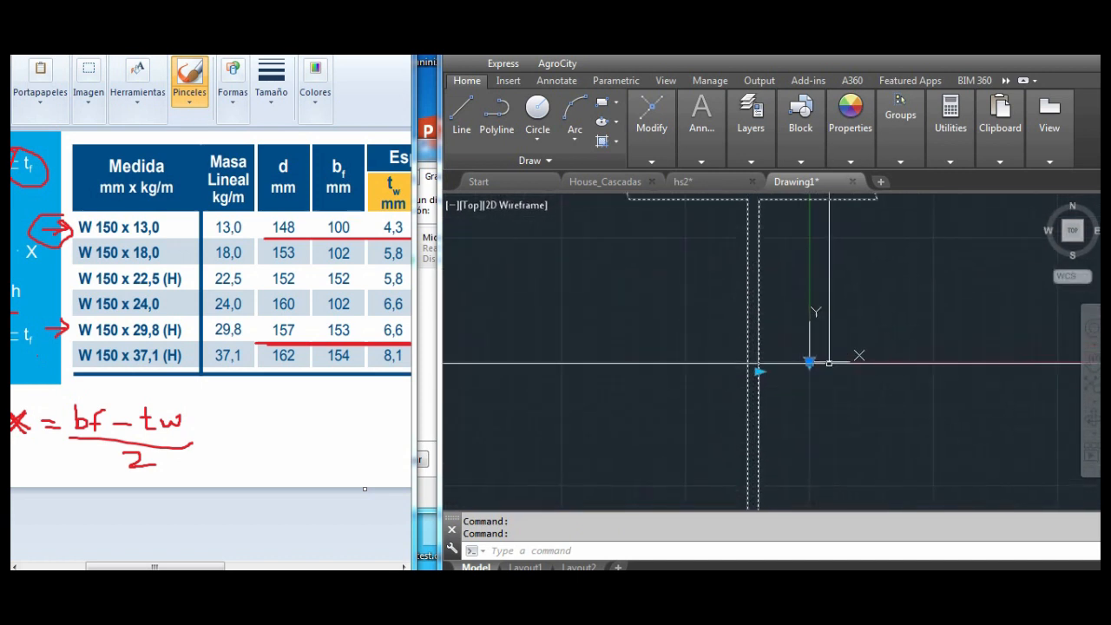
scroll(818, 363, up, 2)
scroll(747, 346, down, 8)
- Reopen the selected profile block in the Block Editor
right_click(731, 303)
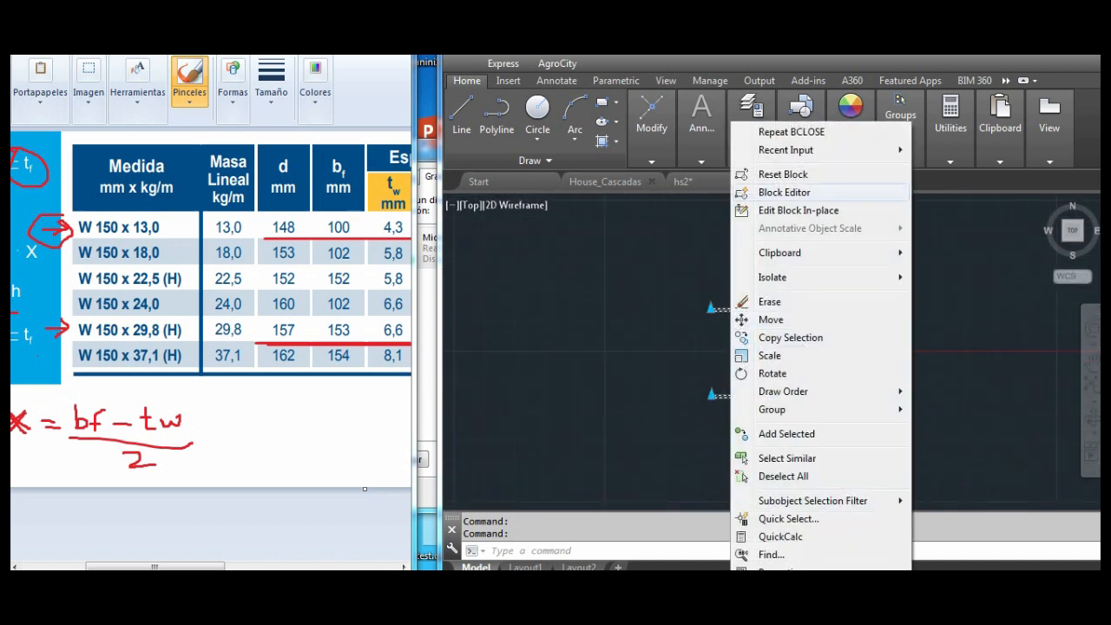
click(784, 192)
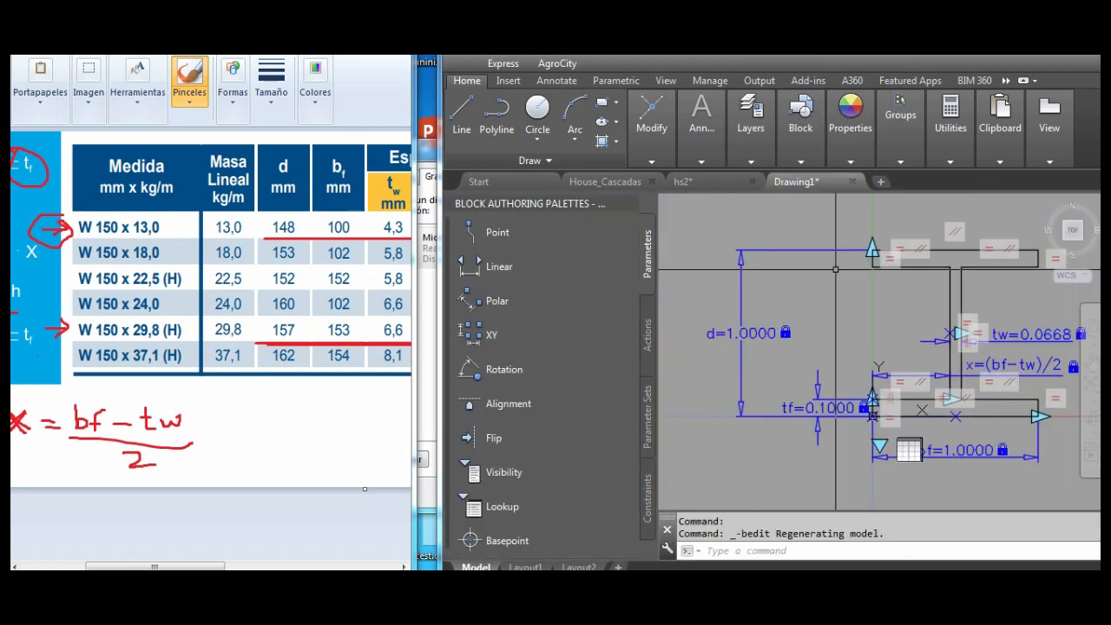
middle_drag(824, 310, 781, 308)
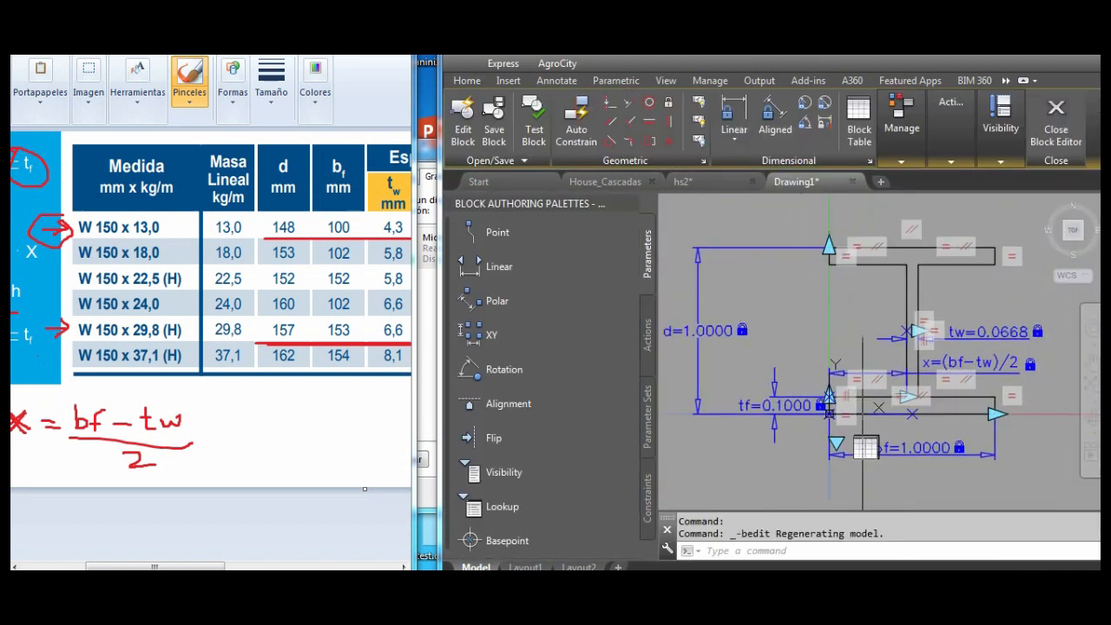
- Examine the geometric constraints and dimensional parameters around both flanges and the web
scroll(925, 494, up, 2)
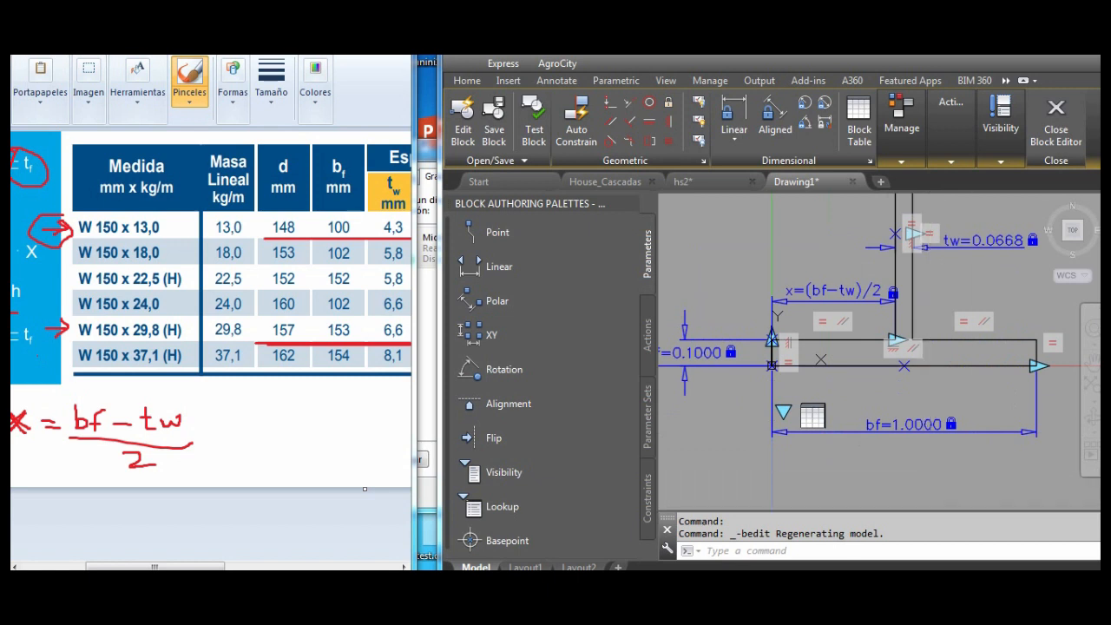
scroll(946, 449, down, 2)
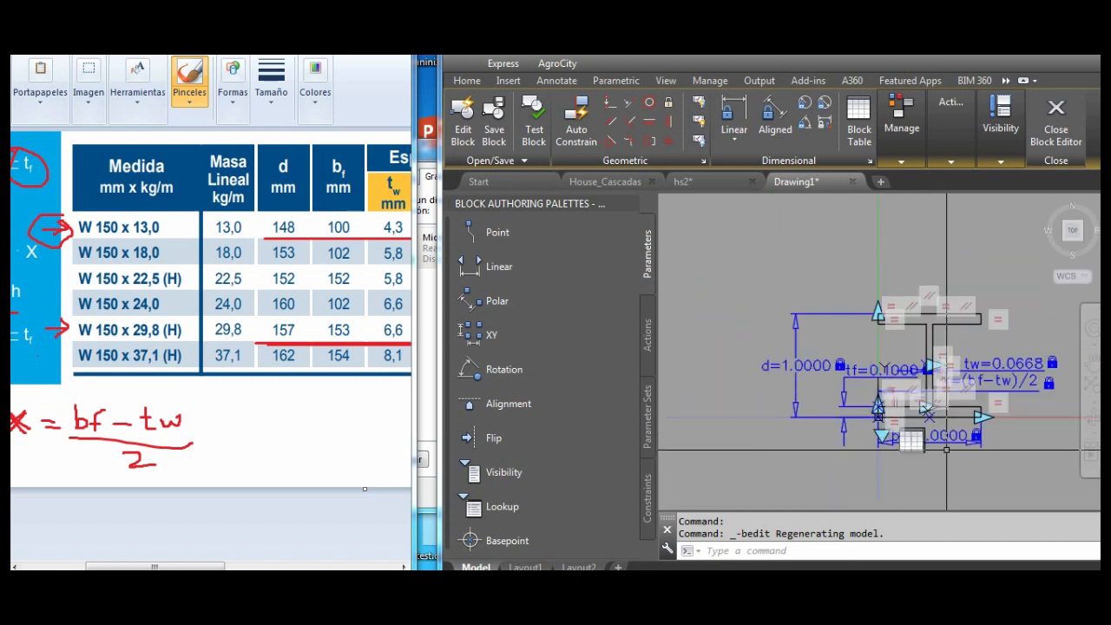
scroll(942, 441, up, 1)
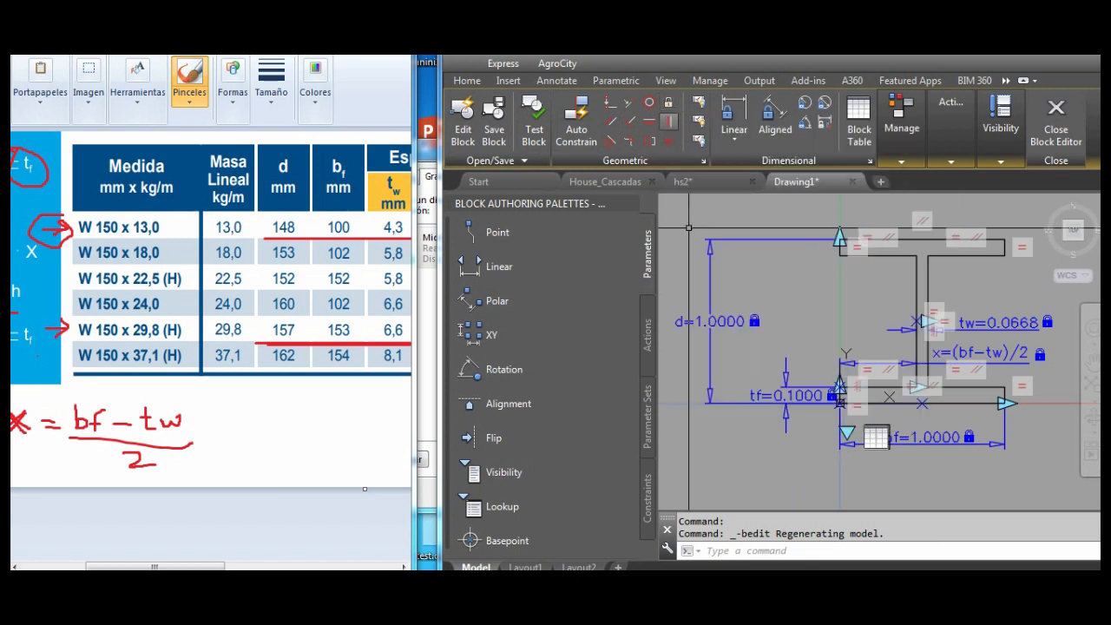
middle_drag(871, 273, 838, 278)
scroll(882, 276, up, 2)
scroll(872, 274, down, 2)
middle_drag(923, 332, 896, 324)
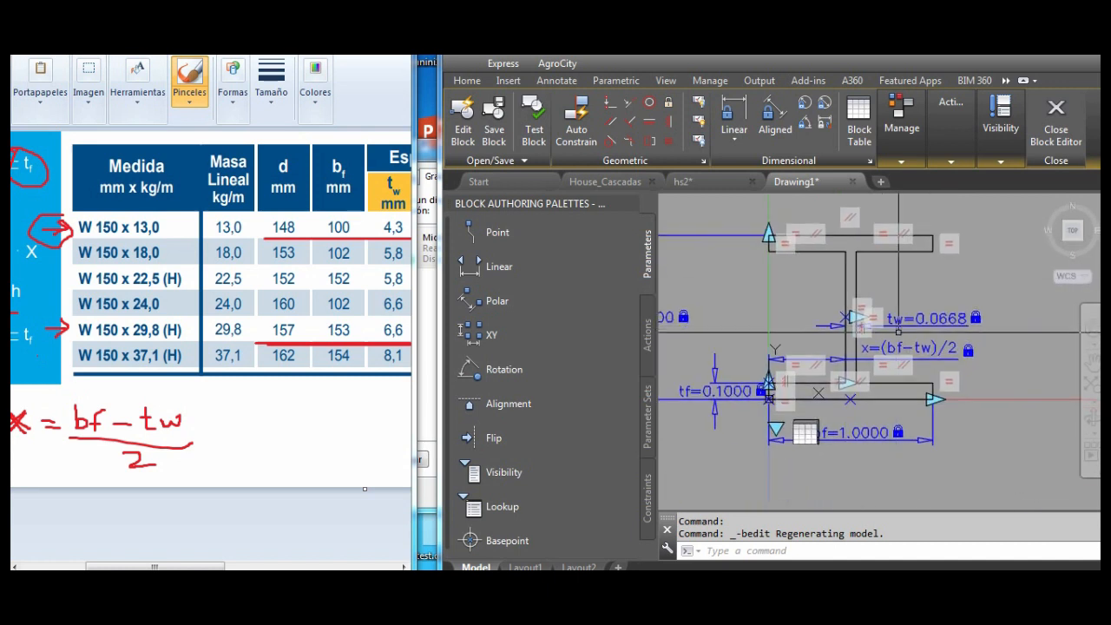
scroll(825, 343, up, 2)
scroll(839, 388, down, 2)
scroll(799, 313, up, 2)
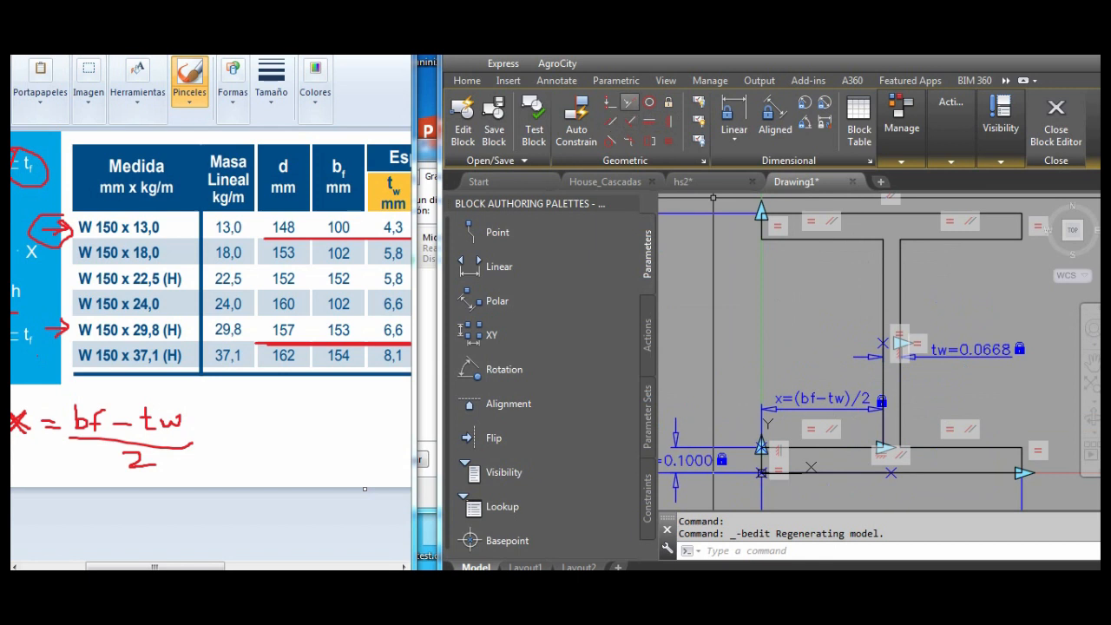
- Try to make the left end edges of the lower and upper flanges collinear with a Collinear constraint
click(630, 103)
scroll(740, 508, up, 4)
scroll(832, 338, up, 2)
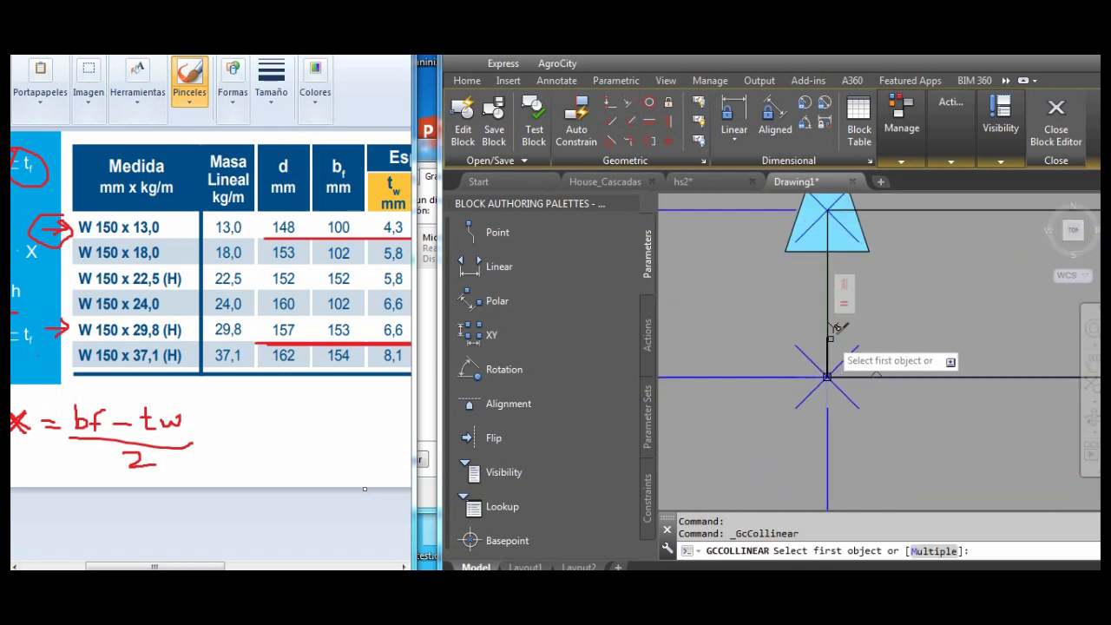
click(828, 318)
scroll(825, 379, down, 4)
scroll(827, 375, down, 4)
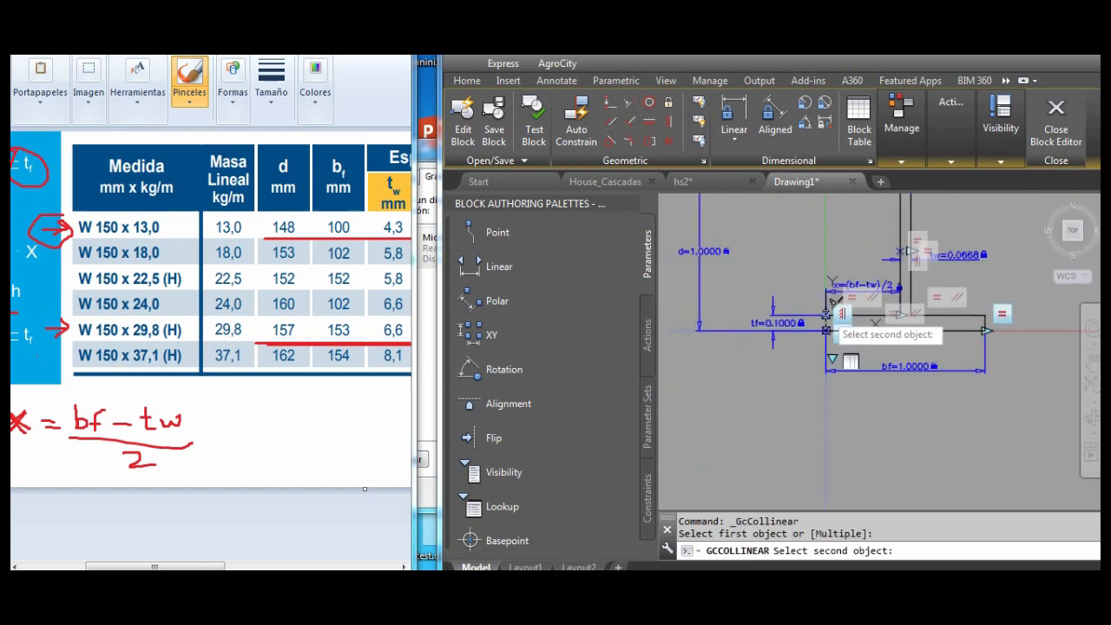
scroll(795, 408, up, 4)
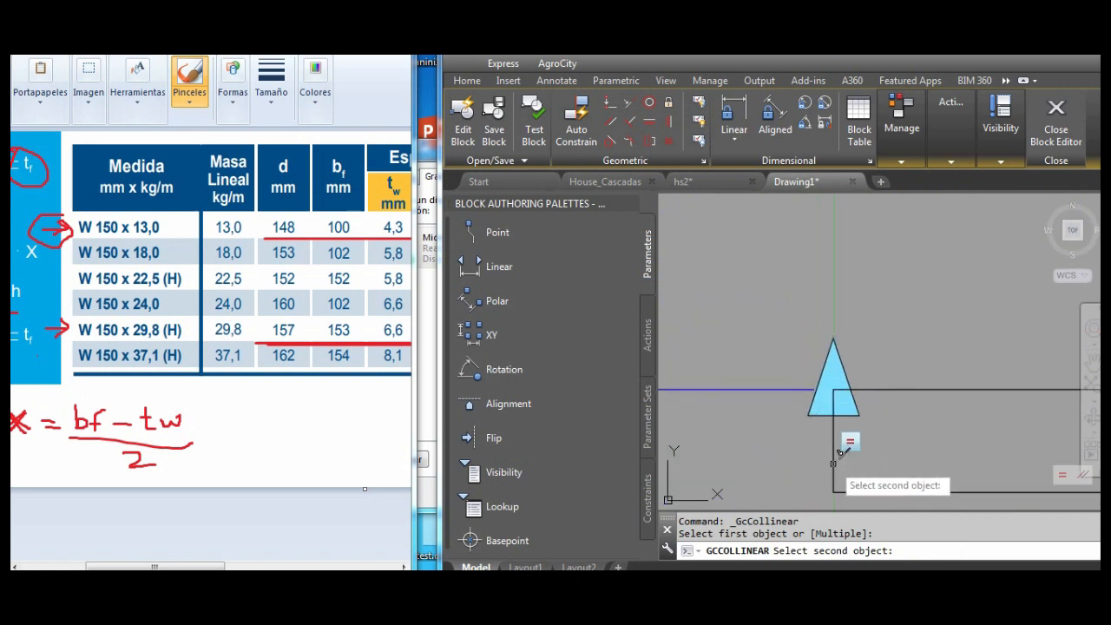
click(836, 433)
scroll(835, 433, down, 3)
scroll(764, 416, up, 4)
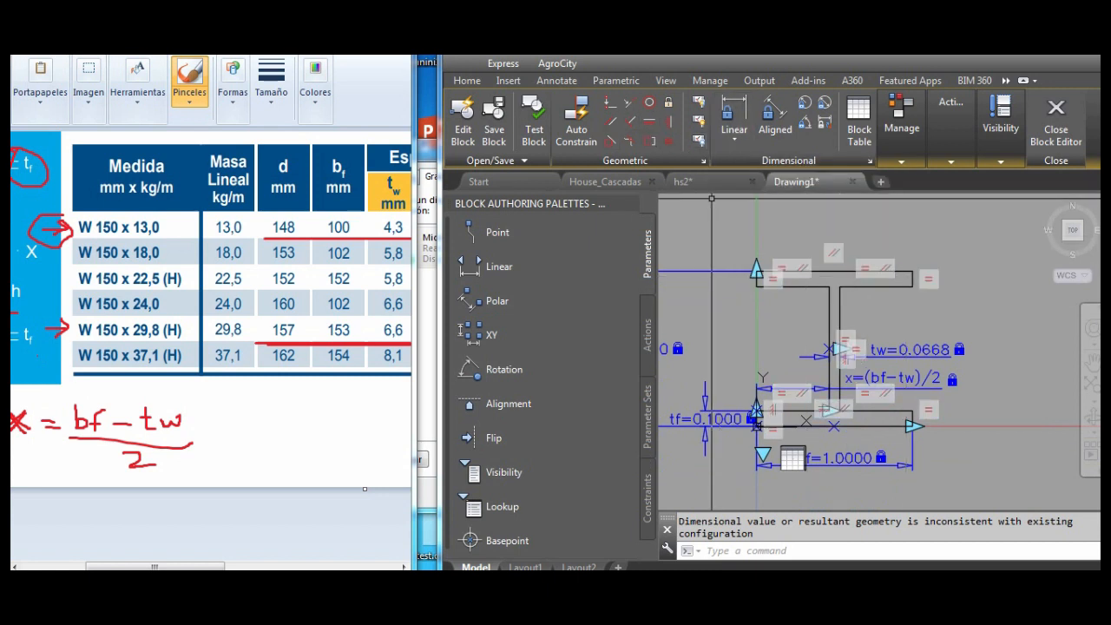
- Make the upper flange's right end edge parallel to its left end edge with a Parallel constraint
scroll(711, 199, up, 2)
click(611, 121)
scroll(860, 217, down, 2)
scroll(884, 283, up, 4)
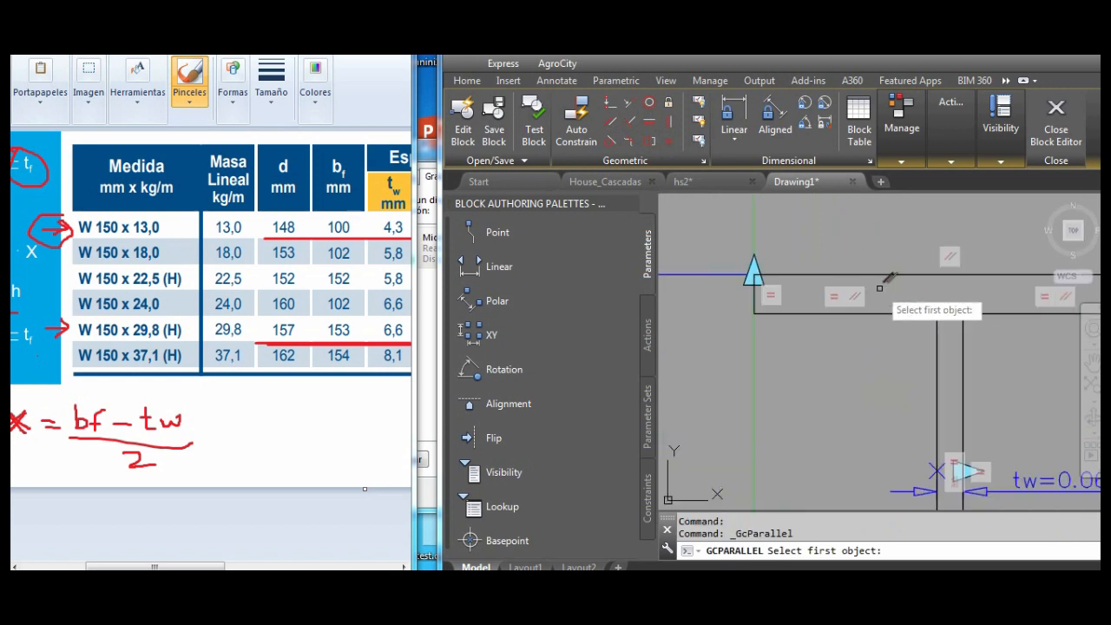
click(754, 292)
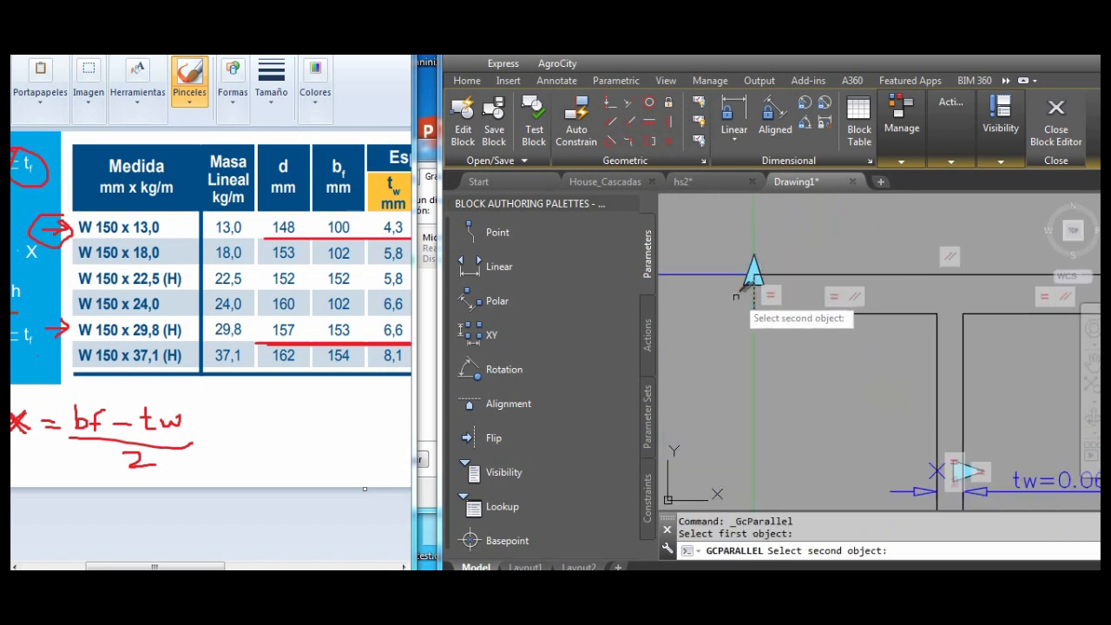
scroll(950, 293, down, 2)
scroll(832, 285, up, 2)
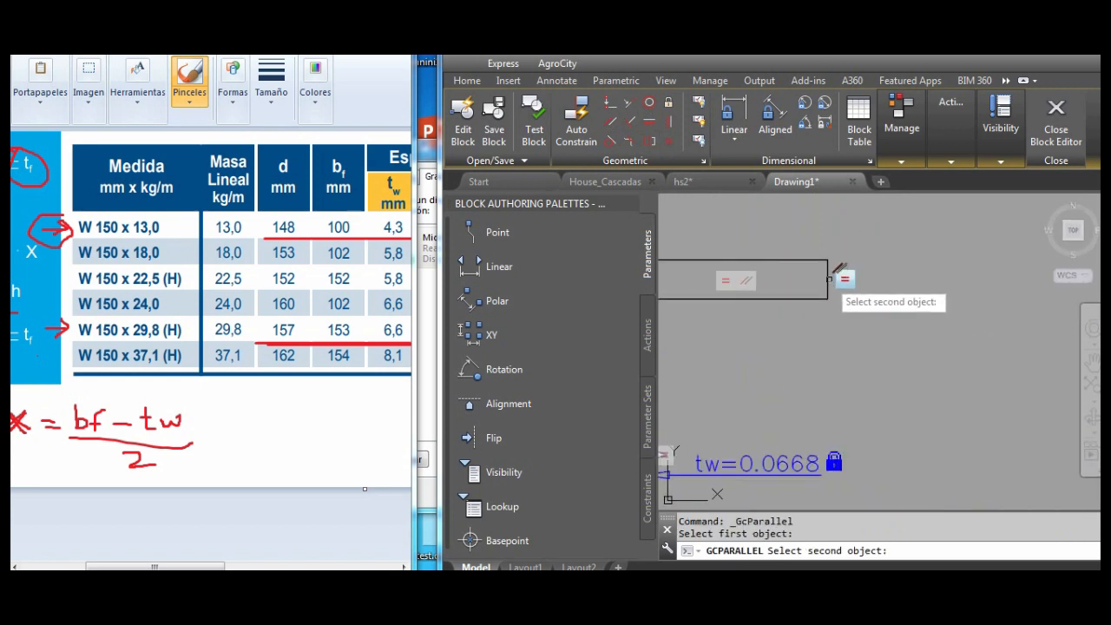
click(830, 282)
scroll(811, 355, down, 3)
scroll(833, 295, up, 3)
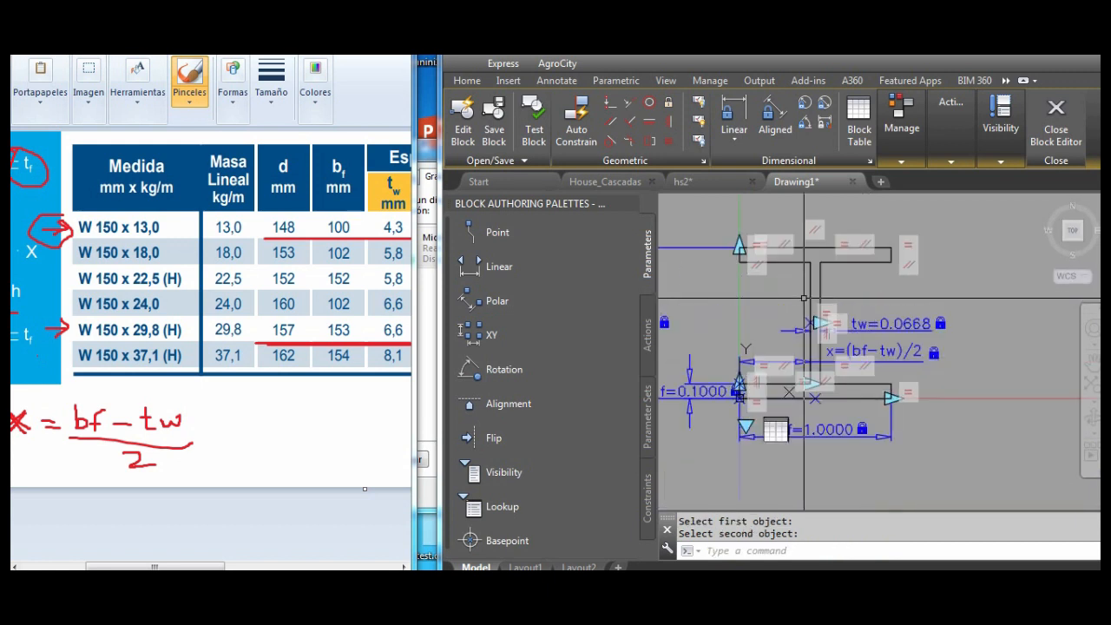
- Save the changes to the block and exit the Block Editor
middle_drag(836, 296, 925, 296)
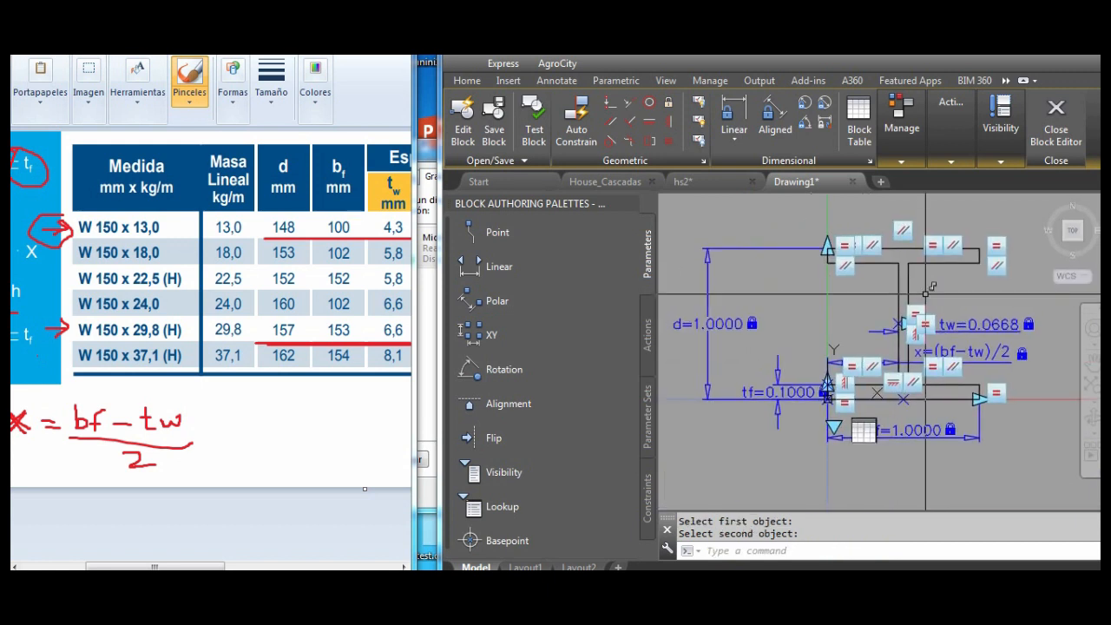
click(1056, 122)
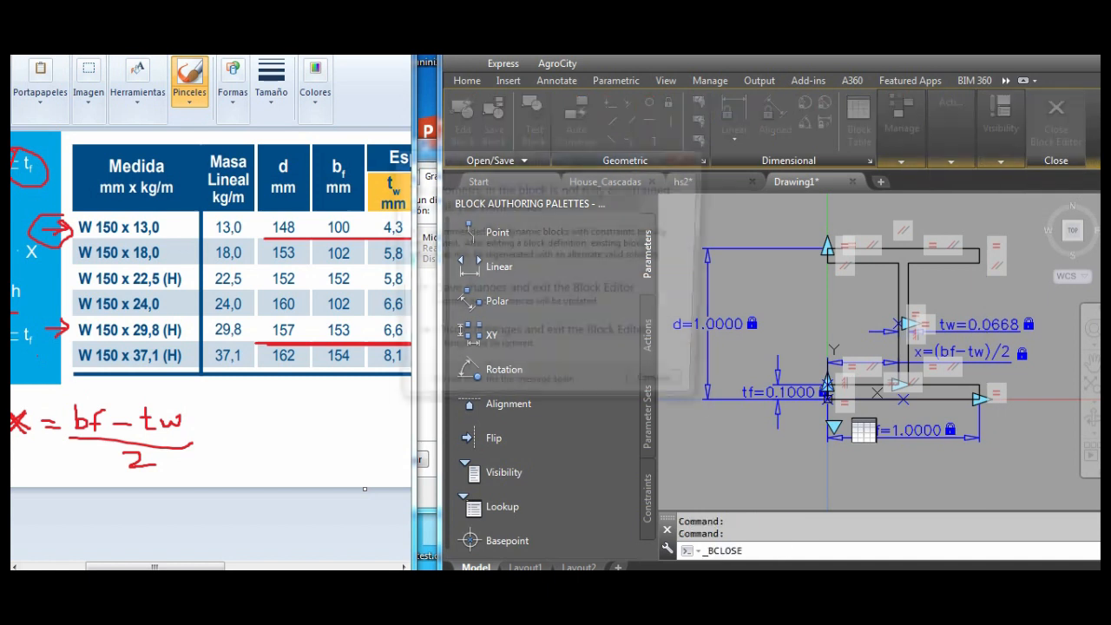
click(521, 293)
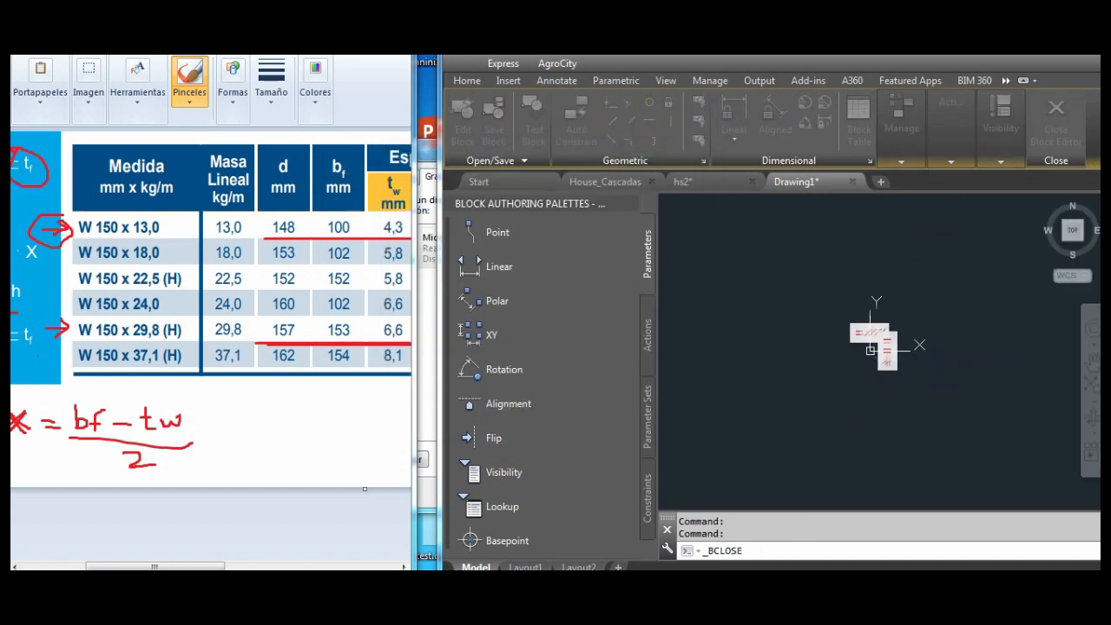
- Switch the inserted profile block's Perfil size to W150x29.8(H)
scroll(725, 387, up, 5)
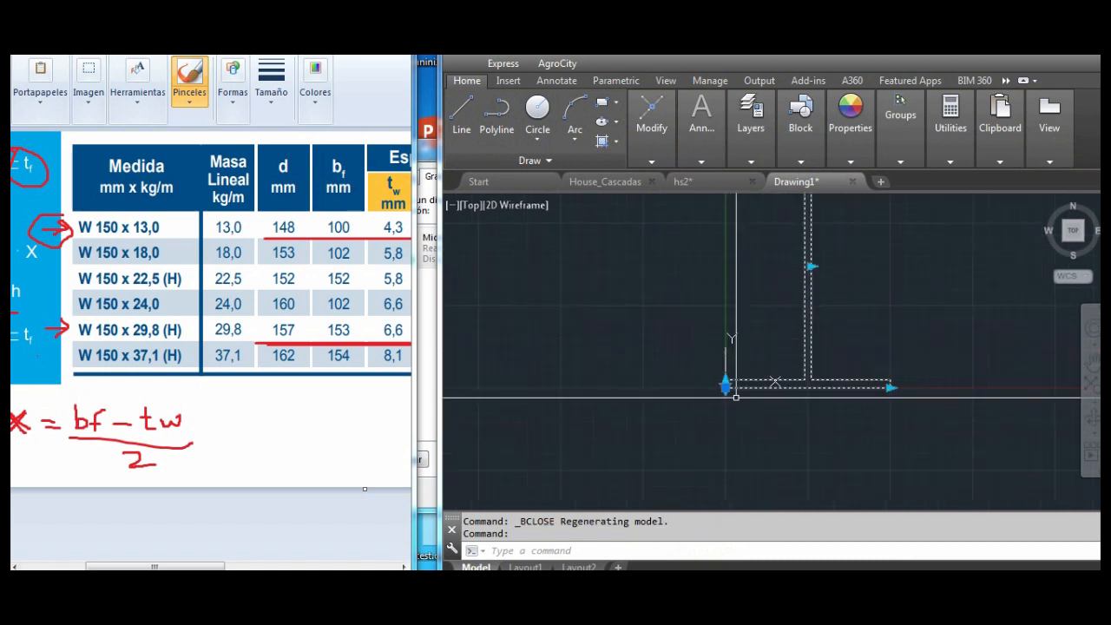
click(716, 369)
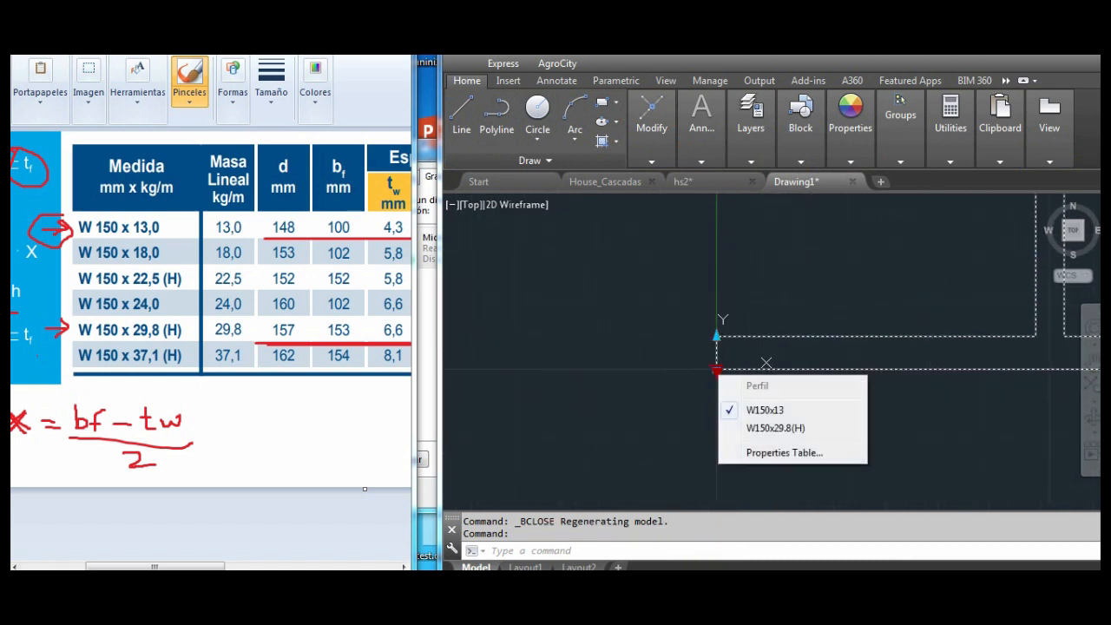
click(775, 428)
scroll(729, 412, down, 4)
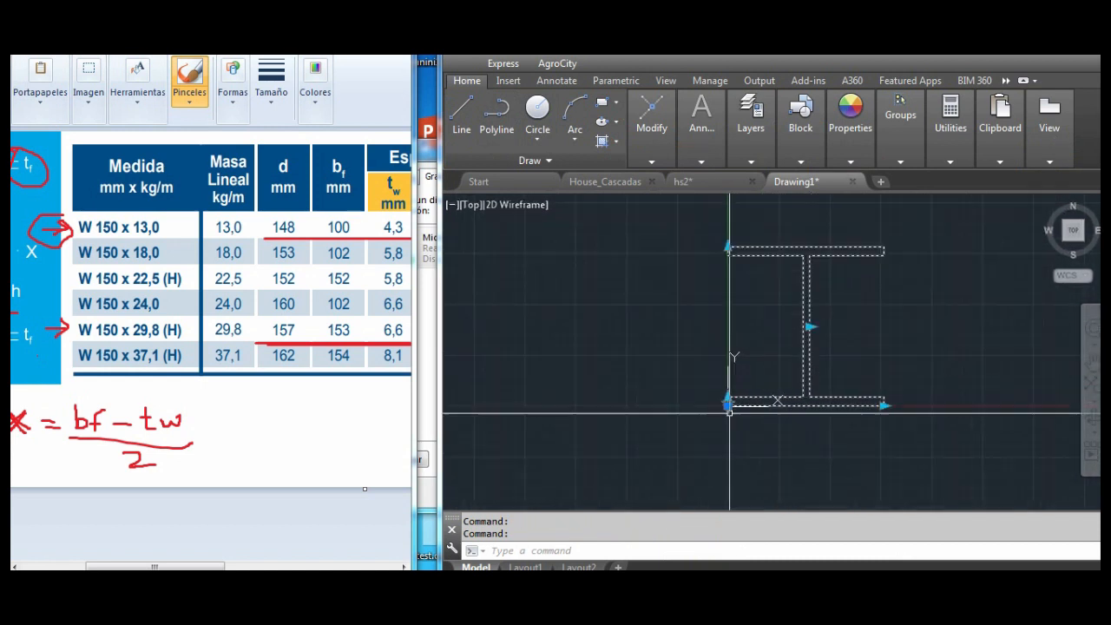
click(728, 404)
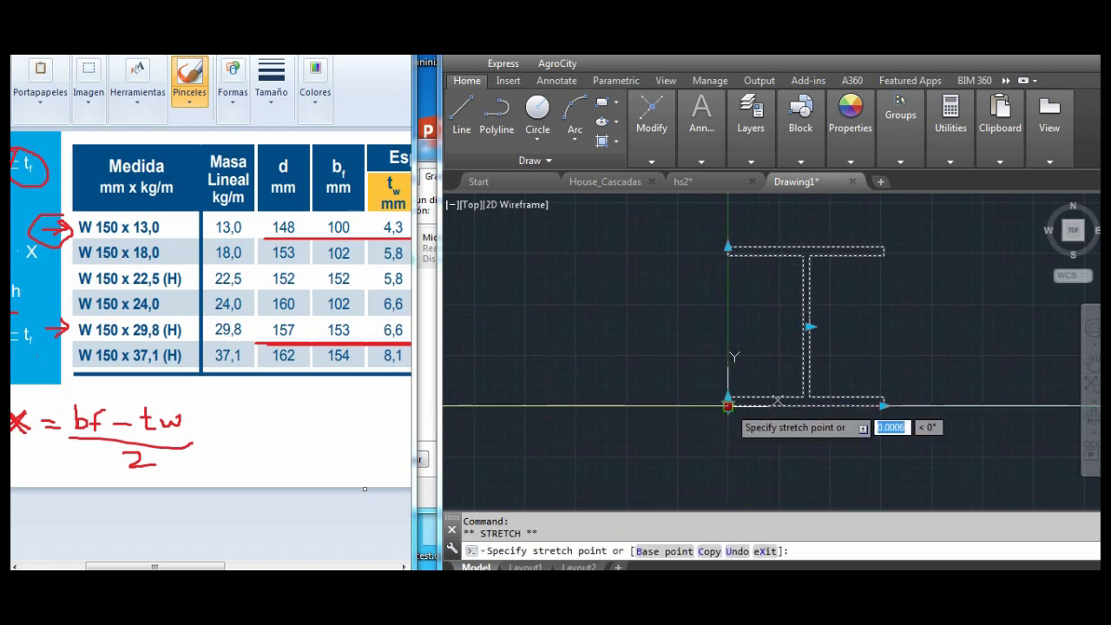
click(743, 453)
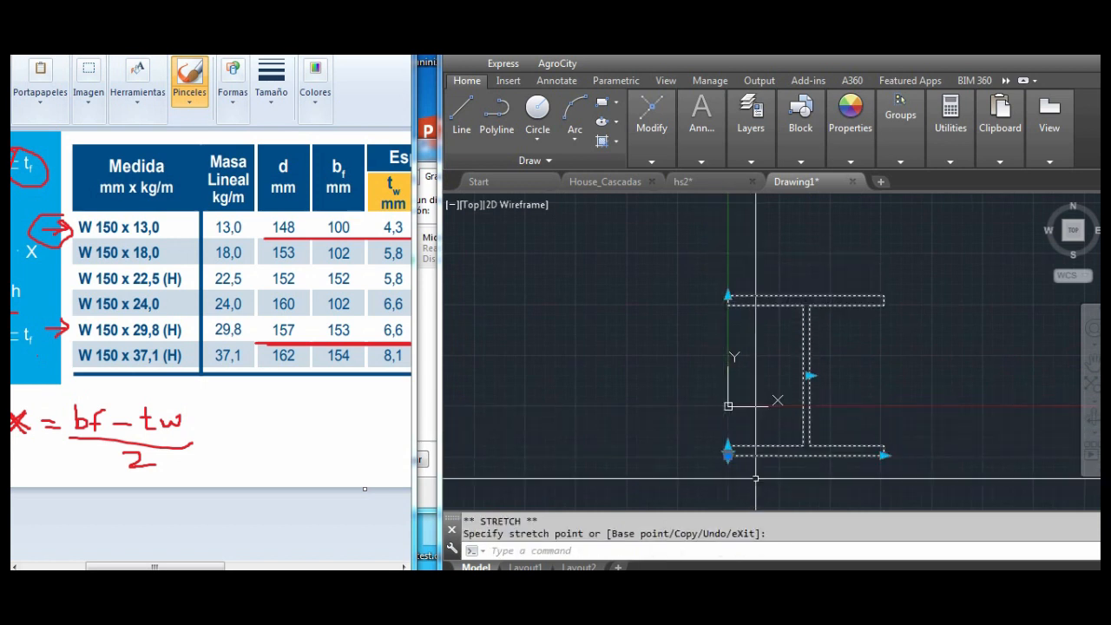
key(Escape)
key(ctrl+z)
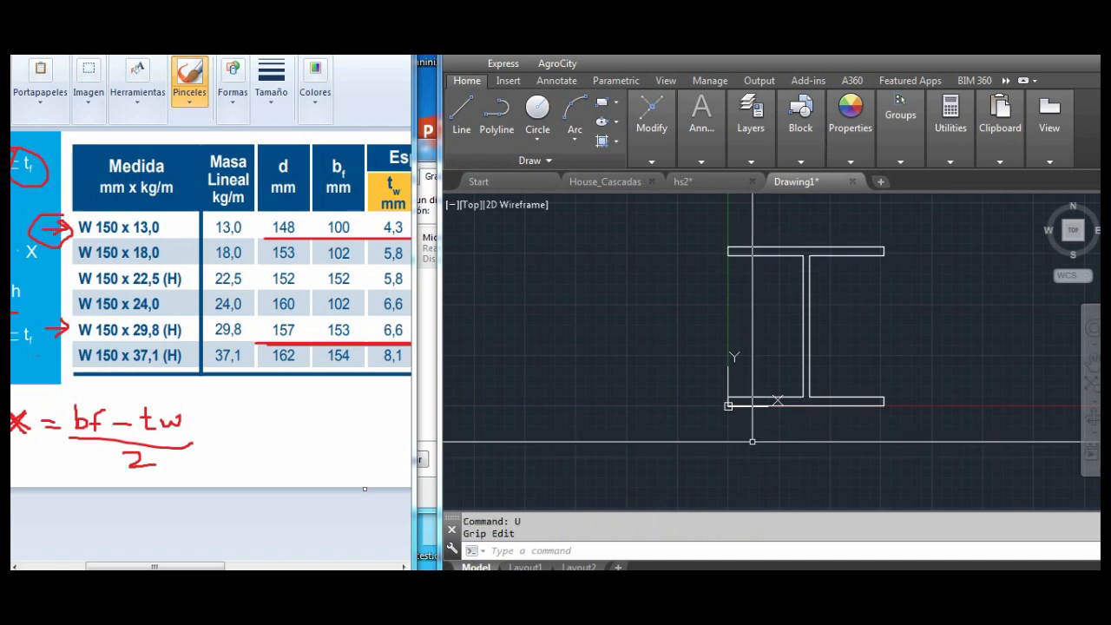
- Open the inserted profile block in the Block Editor
click(831, 286)
click(770, 319)
right_click(779, 318)
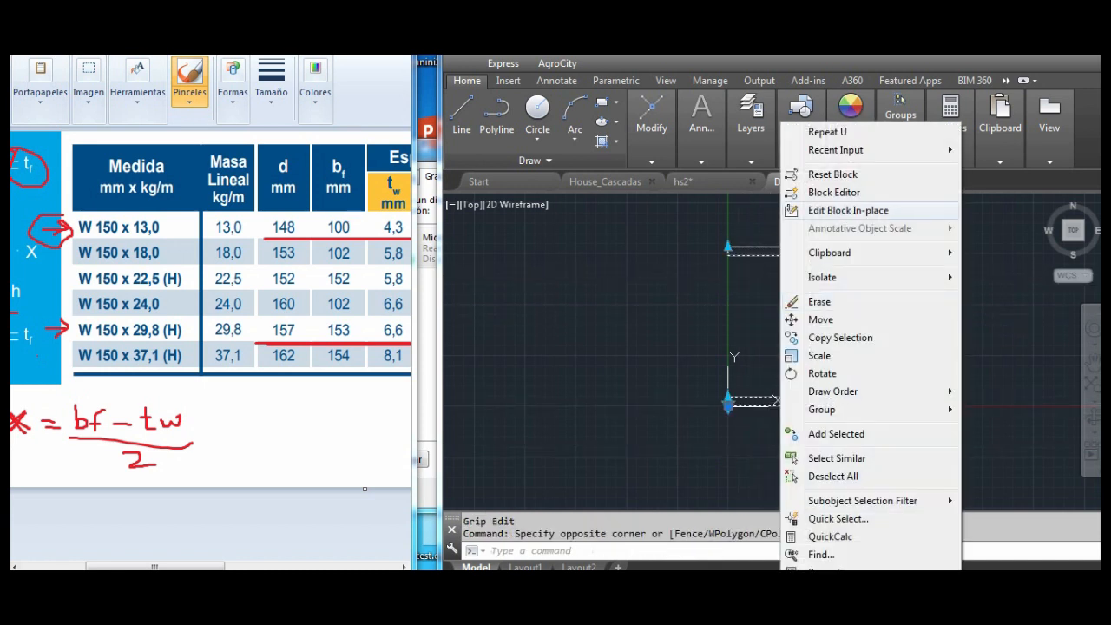
click(833, 192)
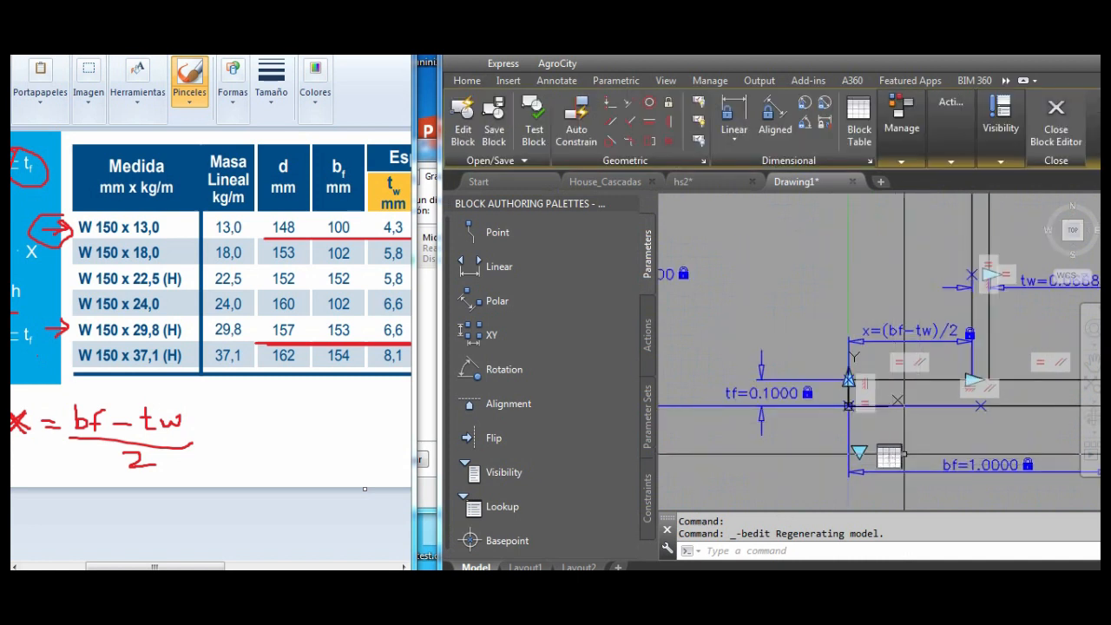
- Move the block table's grip and icon further down below the profile, and exit the Block Editor saving the changes
click(930, 430)
scroll(922, 402, down, 3)
click(838, 477)
scroll(844, 374, down, 2)
middle_drag(859, 356, 840, 305)
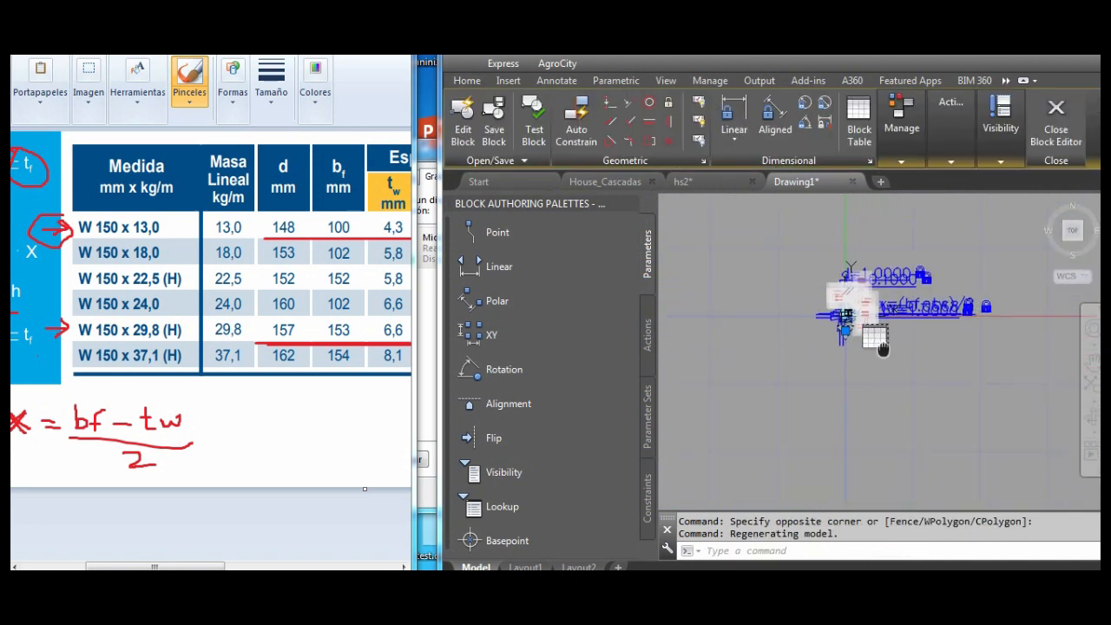
text(m)
key(Return)
click(903, 337)
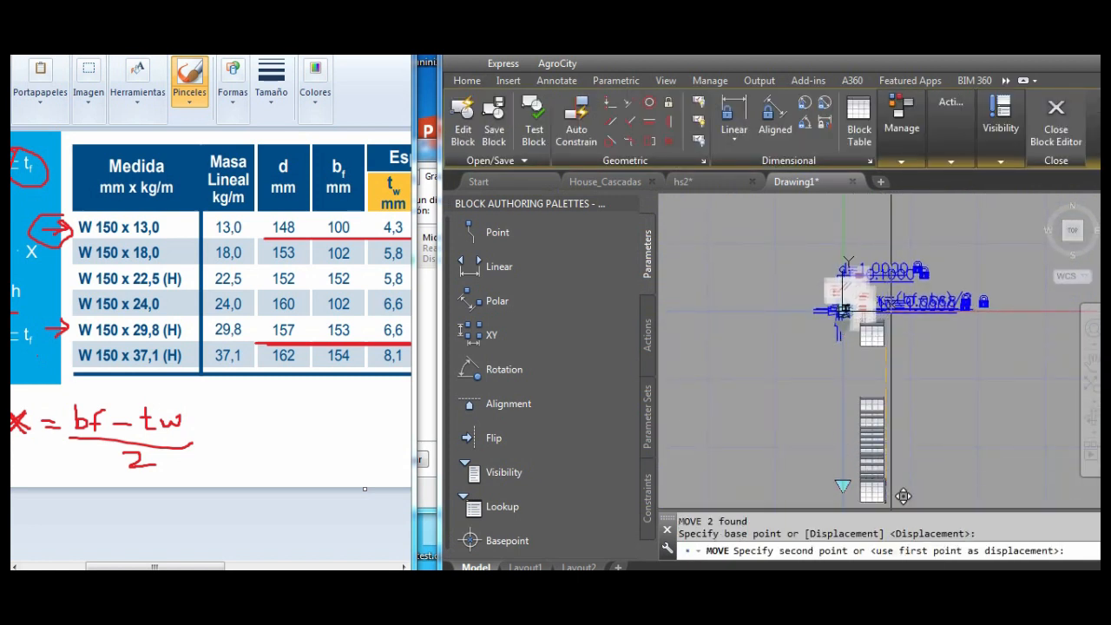
middle_drag(896, 438, 898, 359)
click(908, 430)
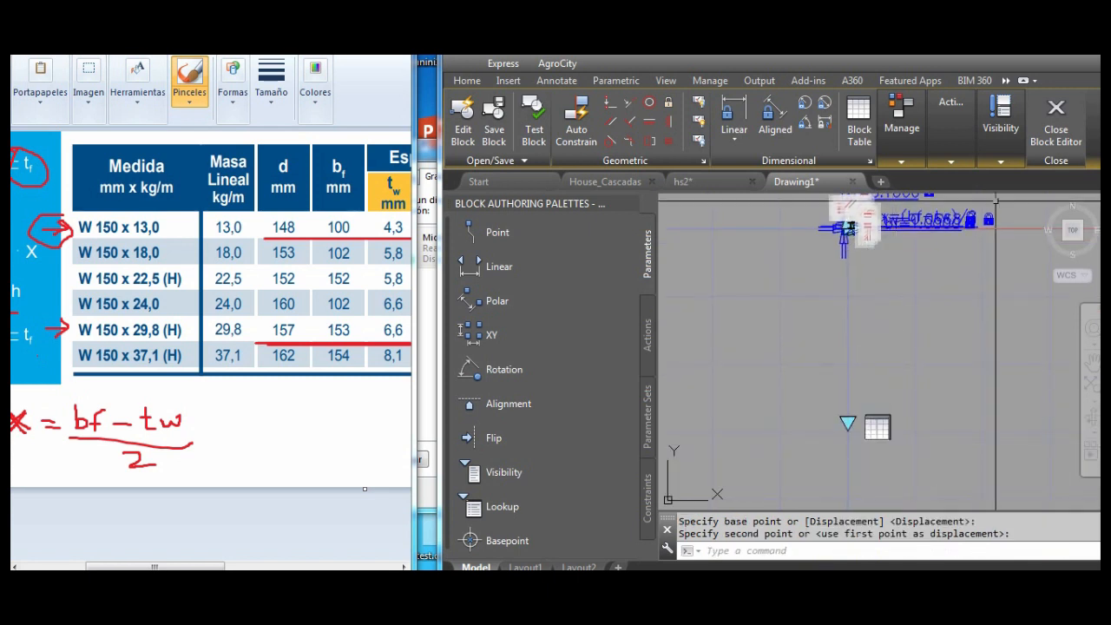
click(1056, 121)
click(547, 298)
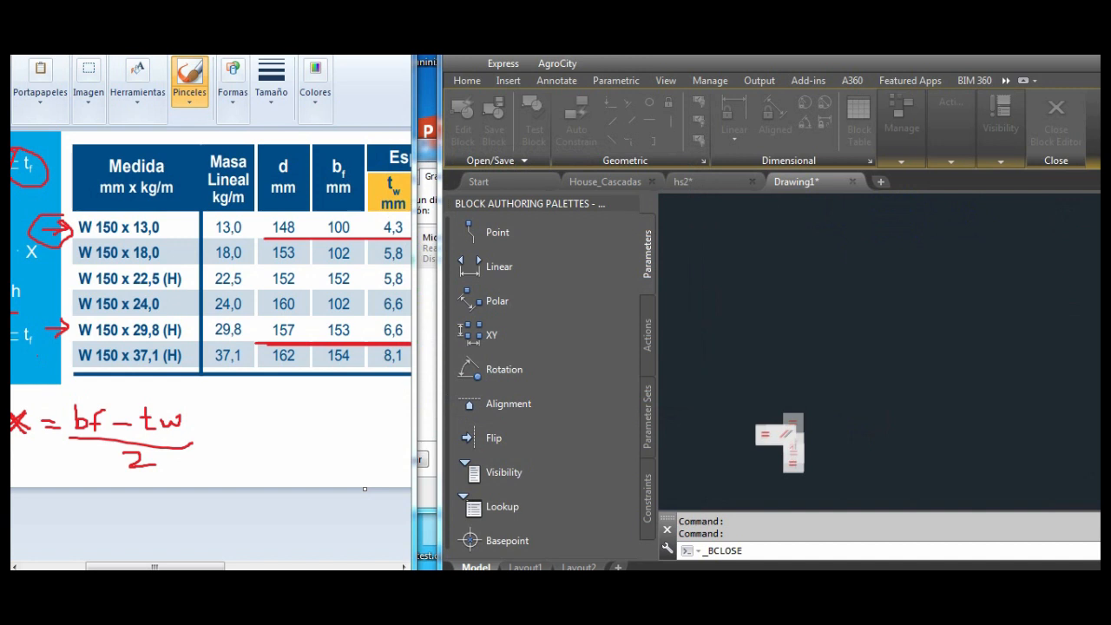
- Test the inserted block by switching its Perfil size to W150x13 and back to W150x29.8(H)
click(779, 344)
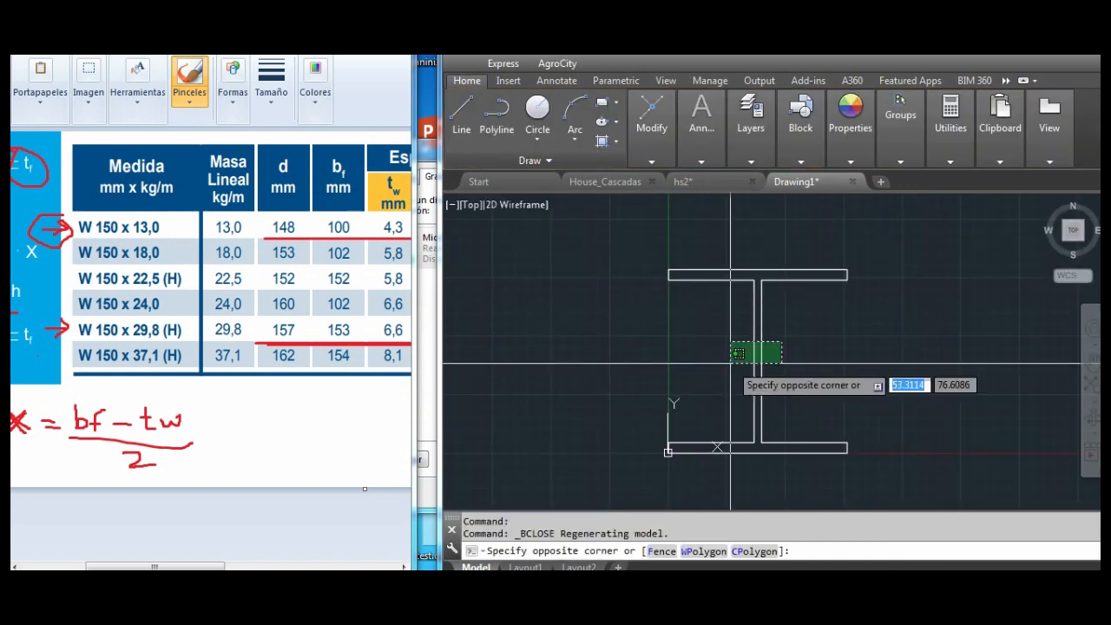
click(713, 456)
middle_drag(678, 489, 695, 431)
scroll(685, 443, down, 2)
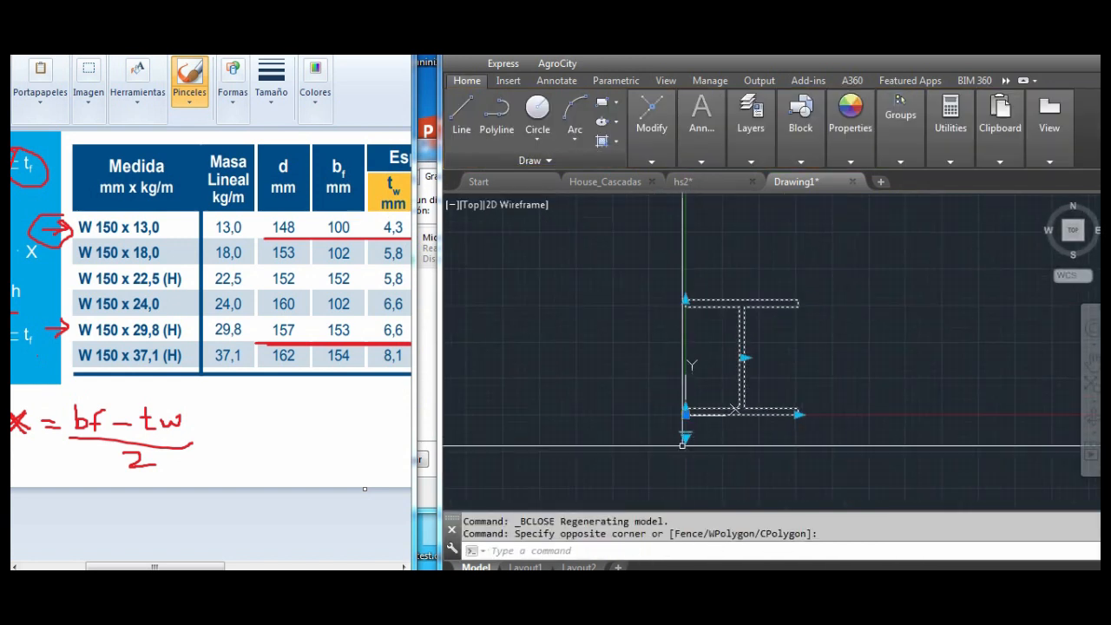
click(686, 436)
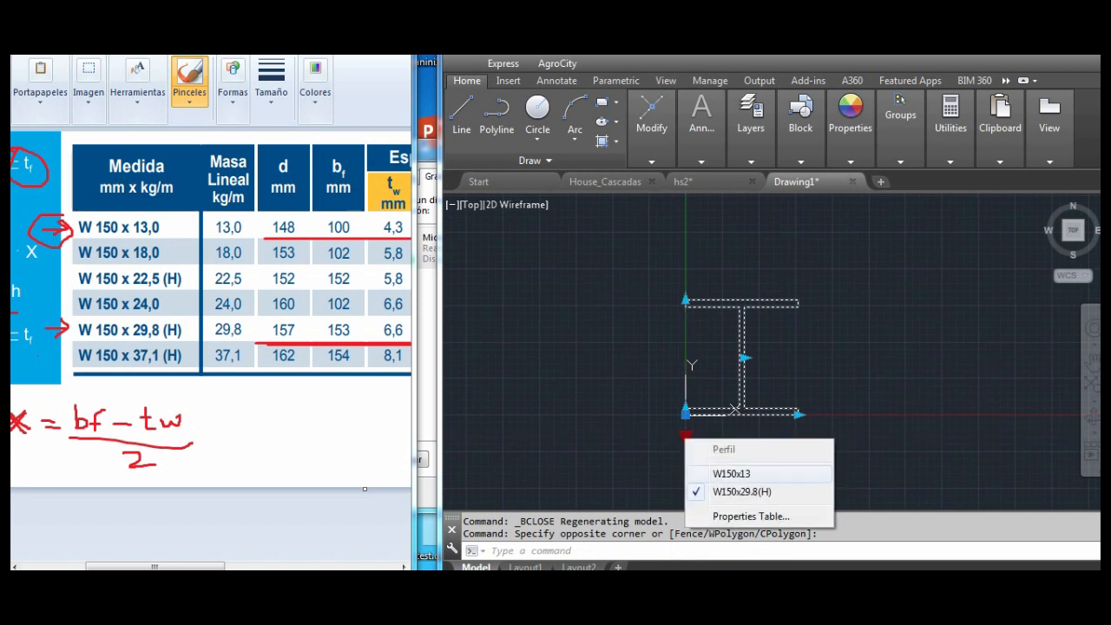
click(731, 474)
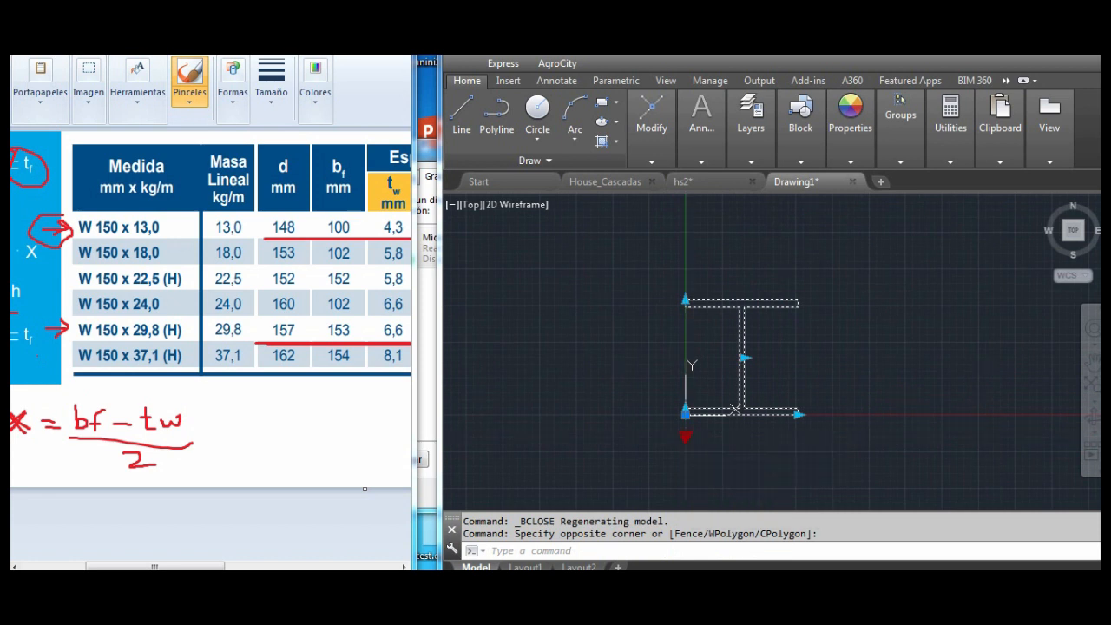
click(686, 436)
click(732, 492)
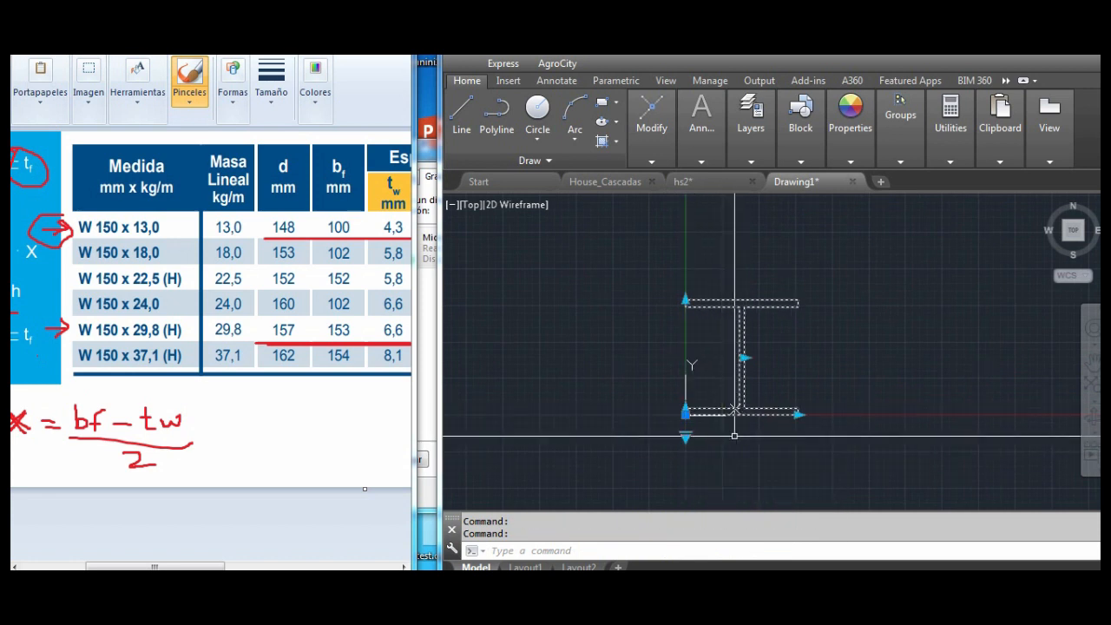
- Reopen the profile block in the Block Editor and bring up its Block Properties Table
scroll(735, 408, up, 5)
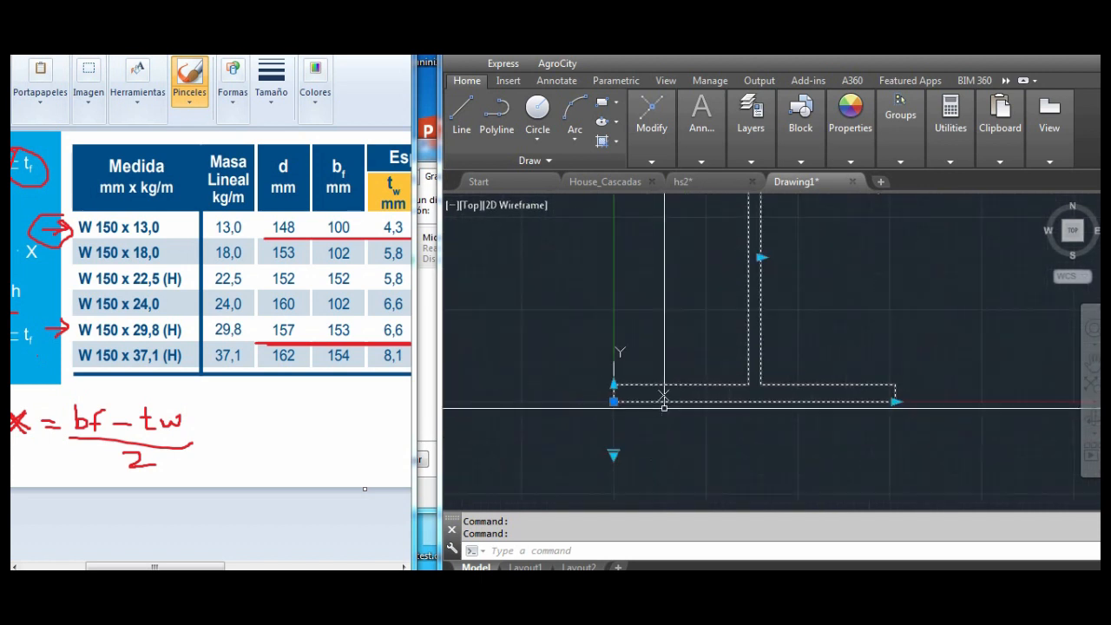
middle_drag(845, 359, 836, 435)
scroll(731, 304, down, 2)
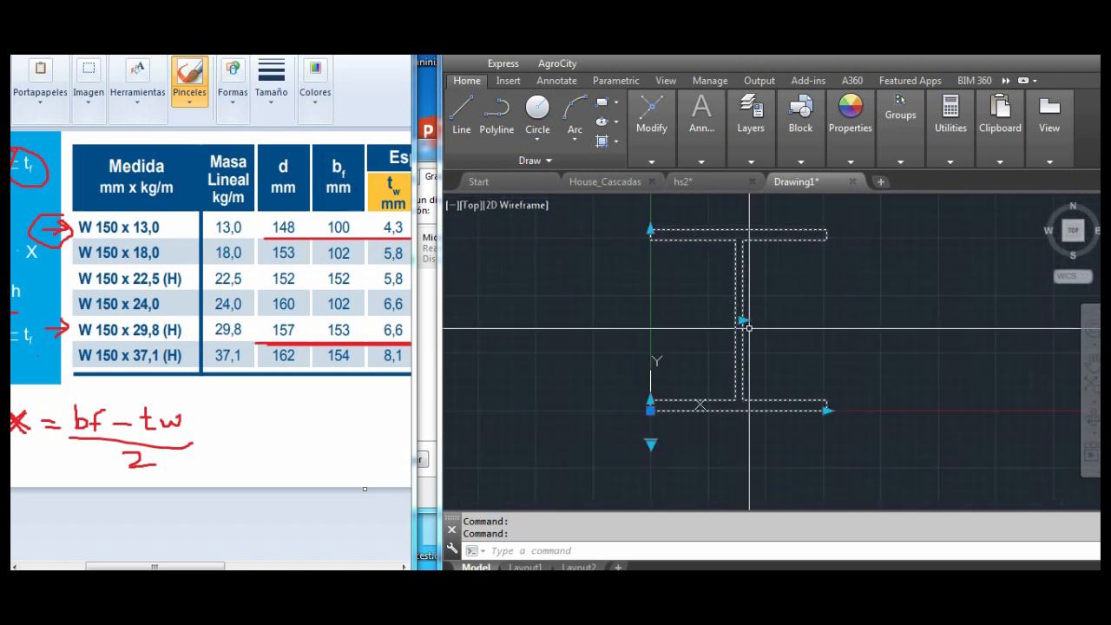
middle_drag(619, 321, 719, 349)
right_click(831, 301)
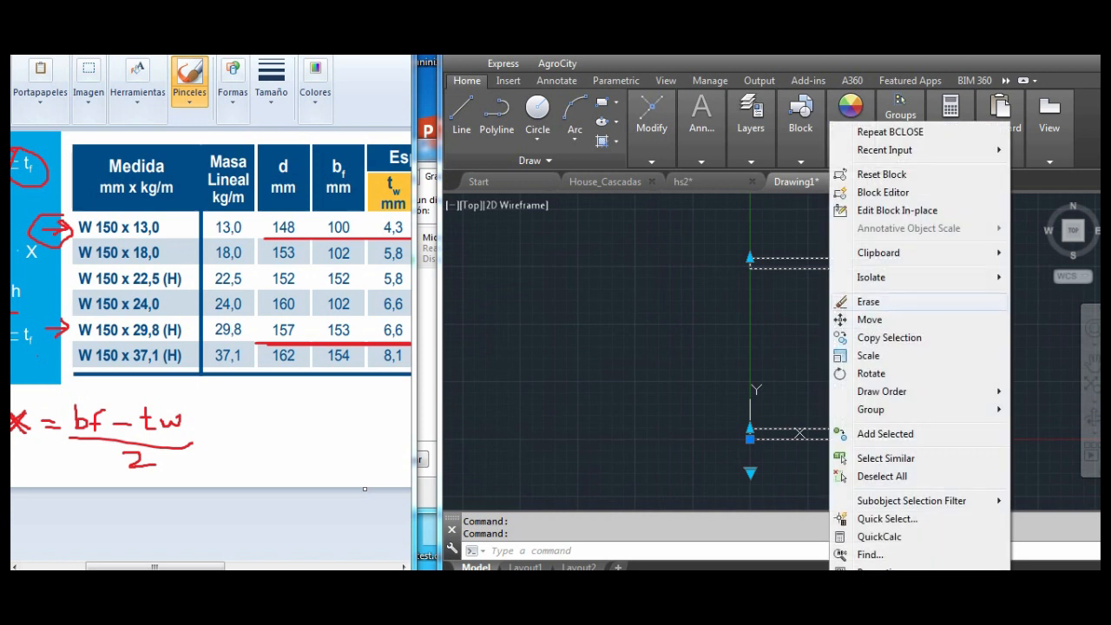
click(884, 192)
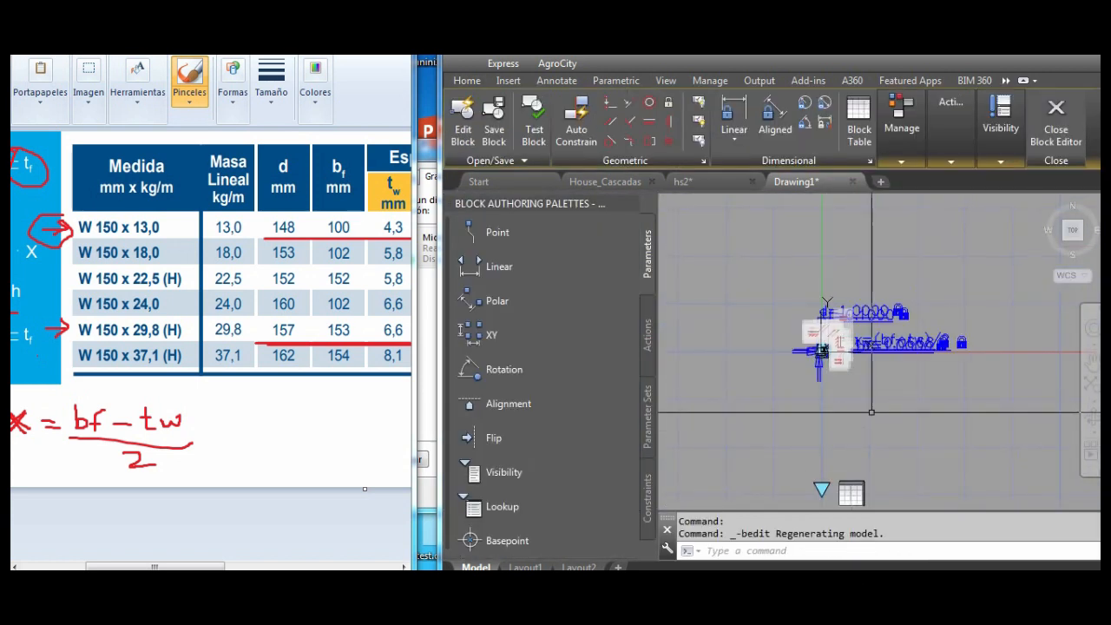
click(858, 118)
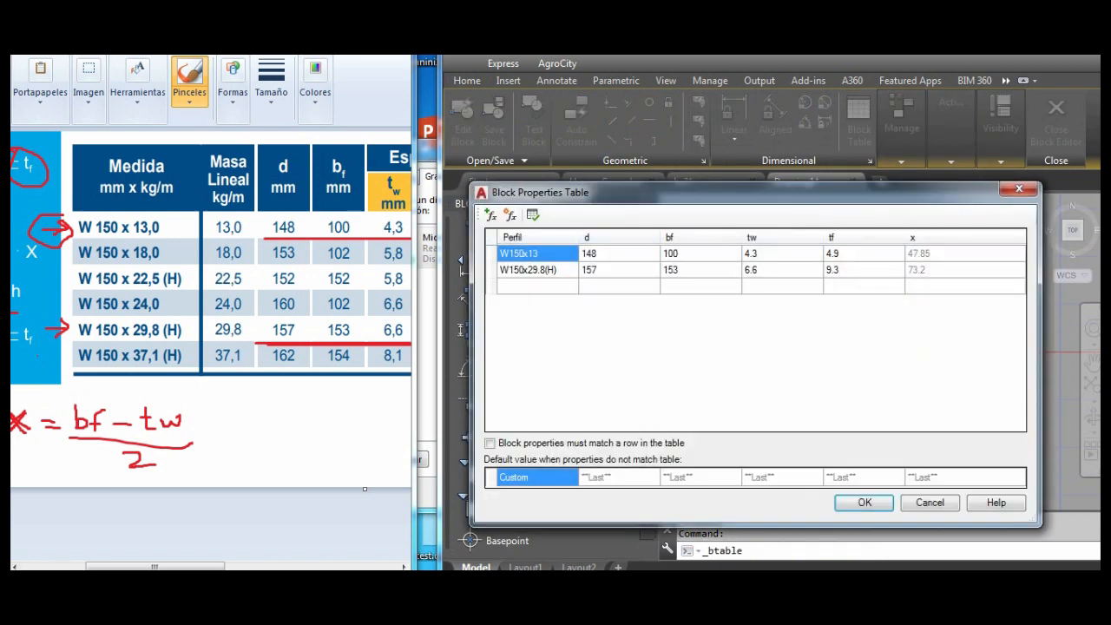
- Mark the reference table's last row in Paint with a red arrow and add it as W150x37.1(H): d 162, bf 154, tw 8.1, tf 11.6
drag(43, 358, 70, 360)
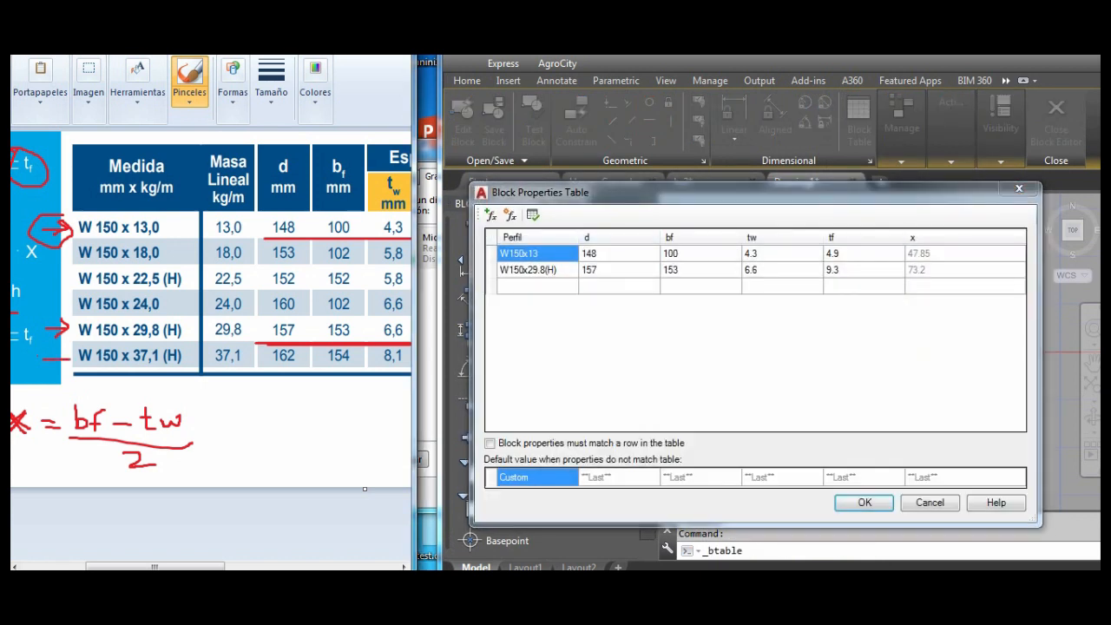
drag(540, 270, 860, 270)
key(ctrl+c)
click(537, 286)
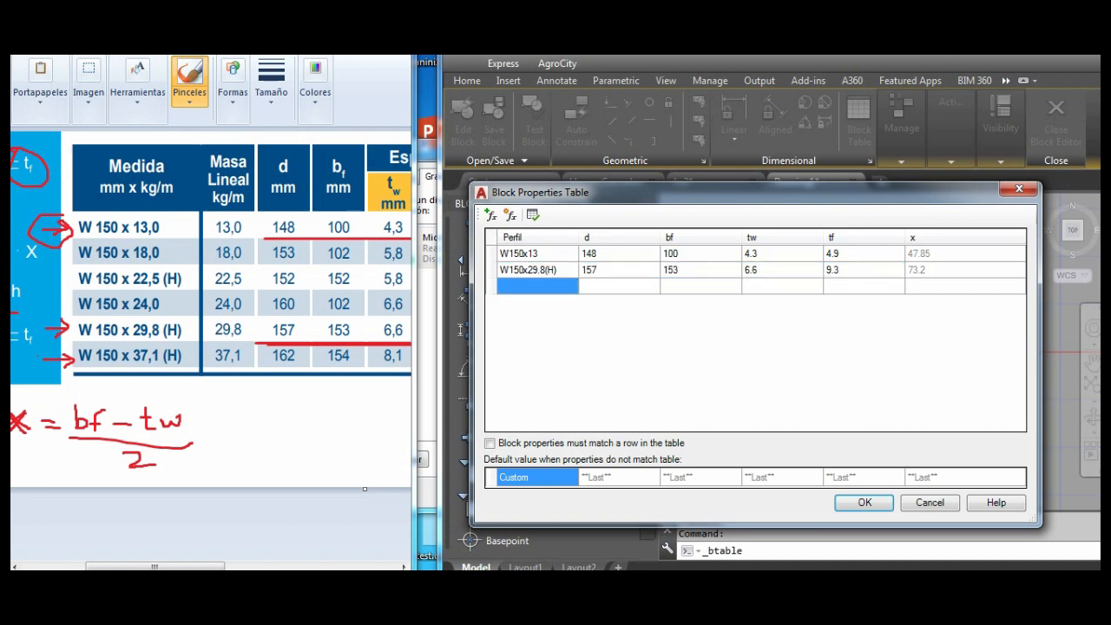
key(ctrl+v)
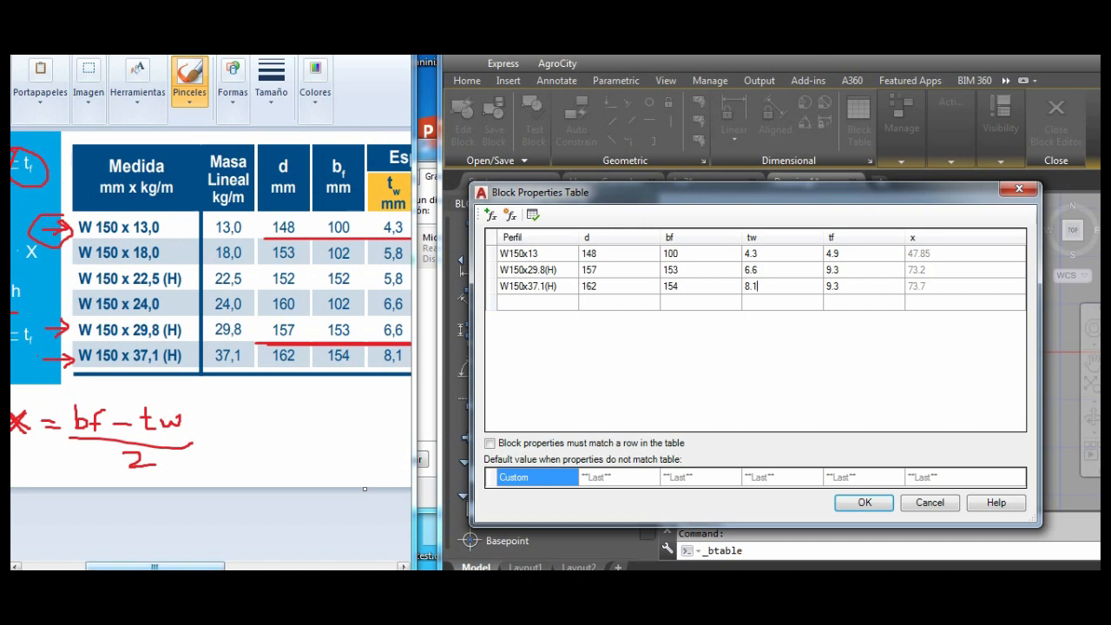
drag(154, 567, 206, 567)
click(864, 287)
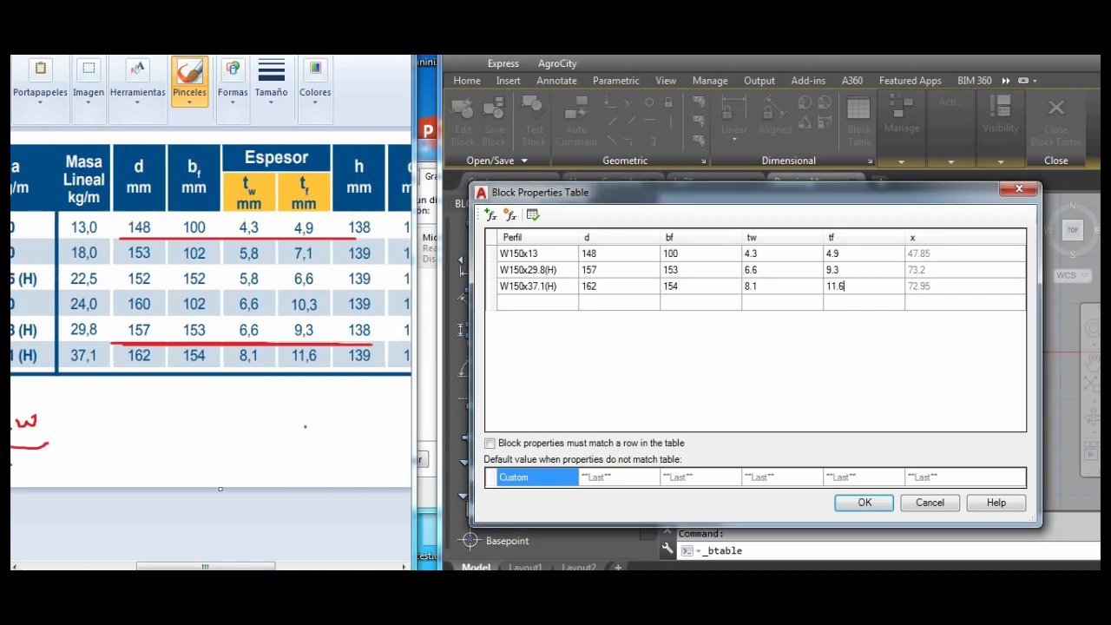
click(865, 503)
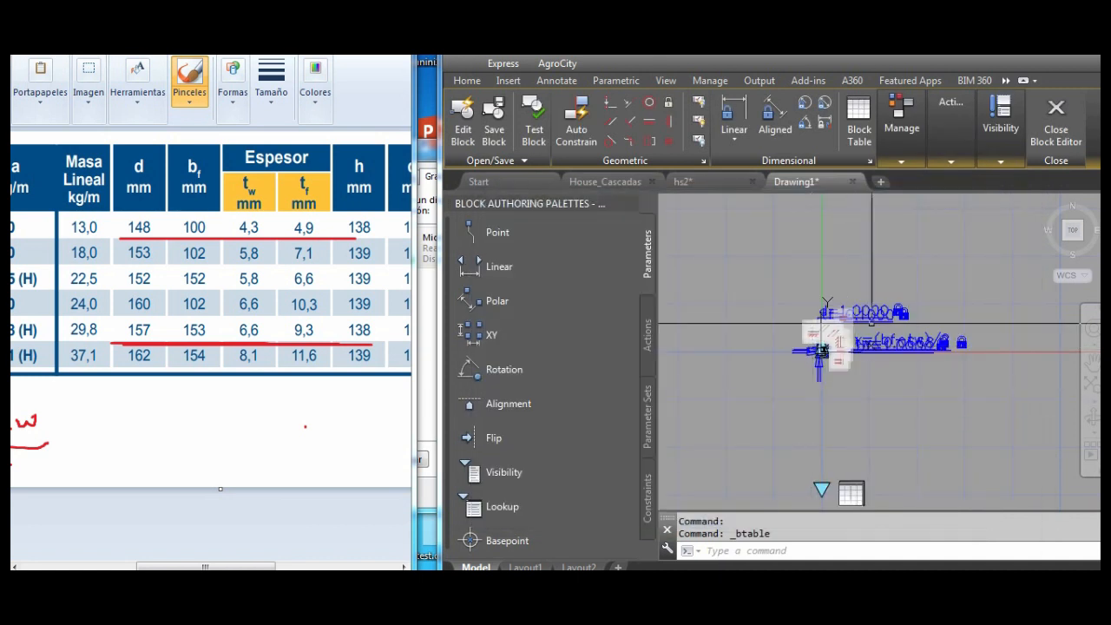
- Exit the Block Editor saving the changes, and switch the inserted block's Perfil size to W150x13
click(1057, 122)
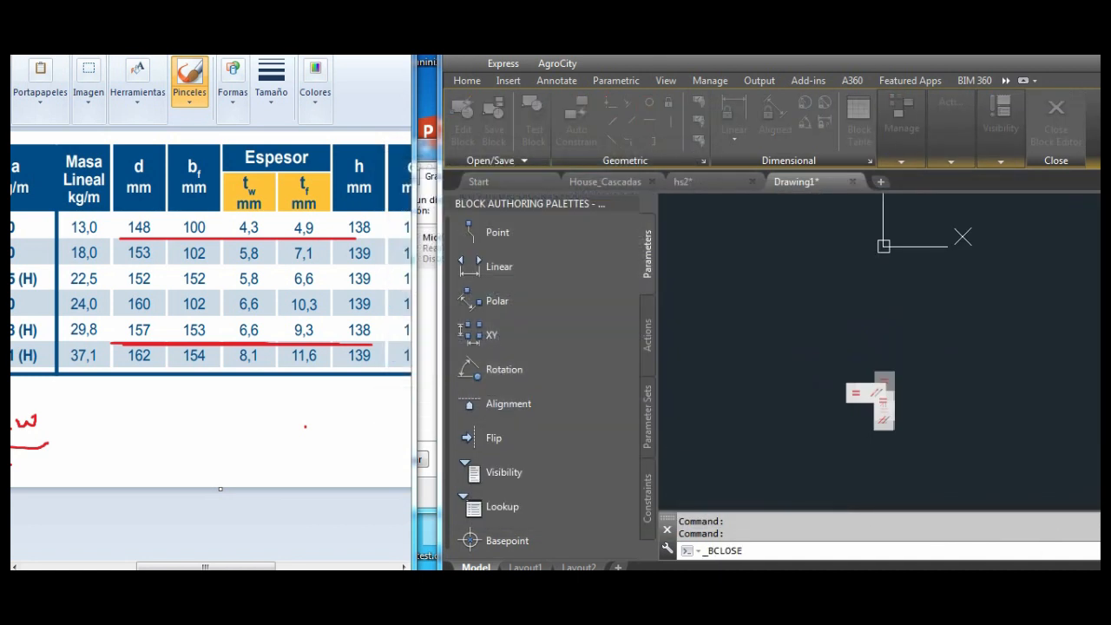
click(863, 335)
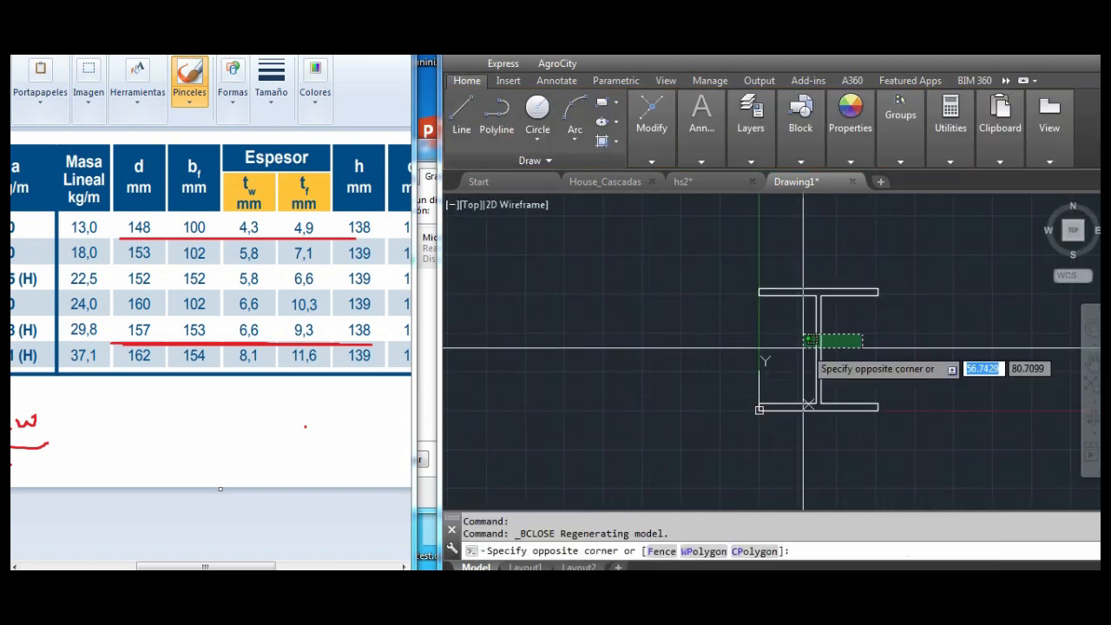
click(804, 345)
scroll(834, 347, down, 2)
middle_drag(832, 347, 729, 313)
click(683, 362)
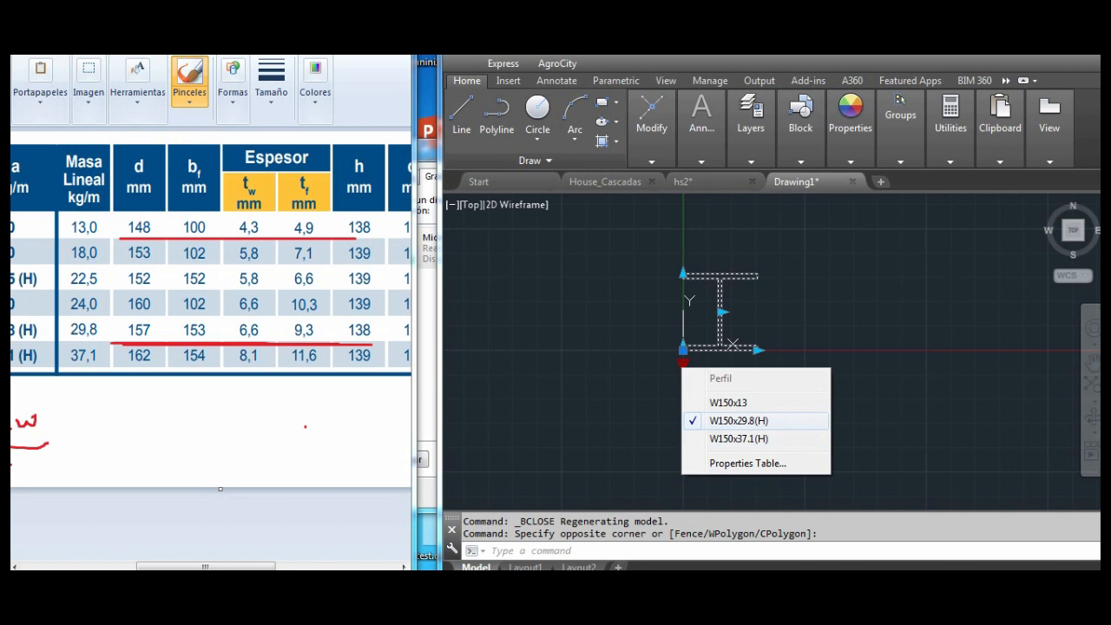
click(729, 403)
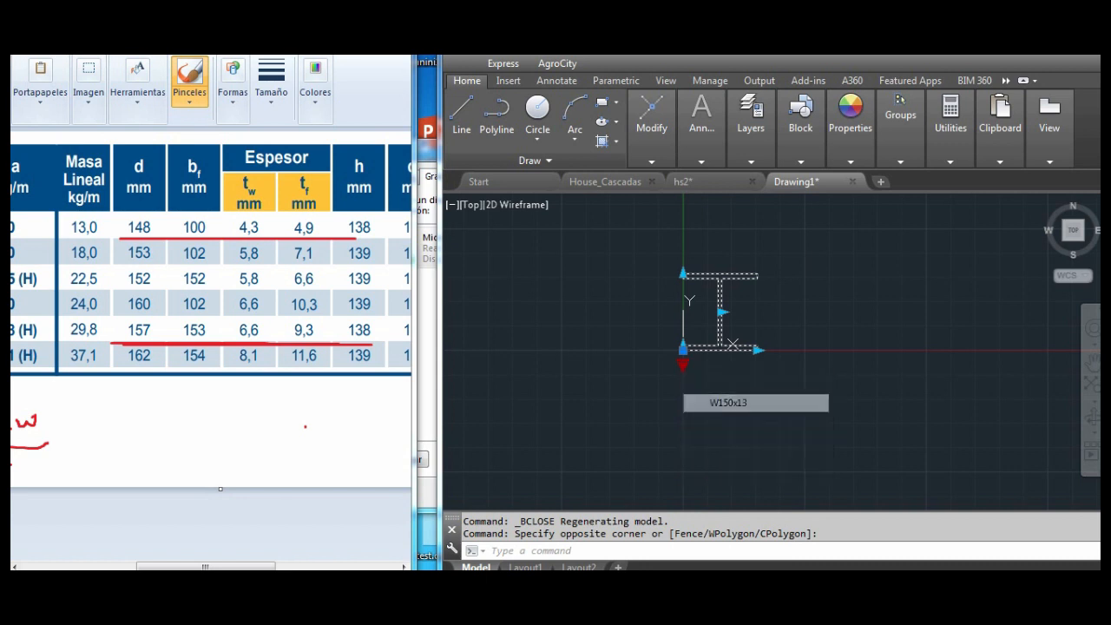
- Switch the block's Perfil size to W150x29.8(H) and finally to the new W150x37.1(H) entry
click(683, 361)
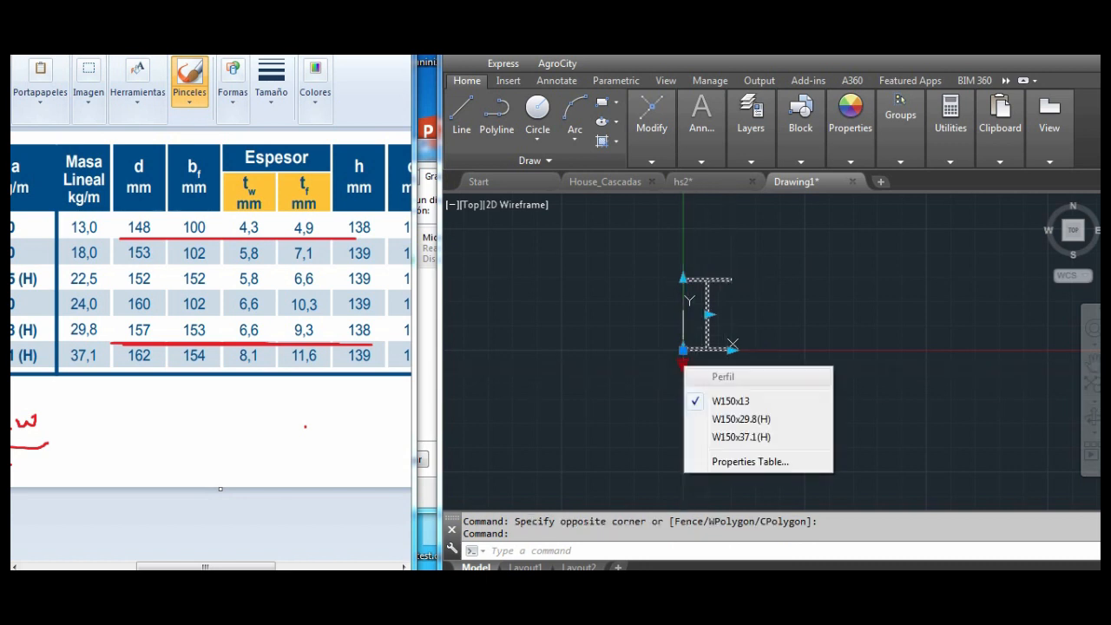
click(741, 420)
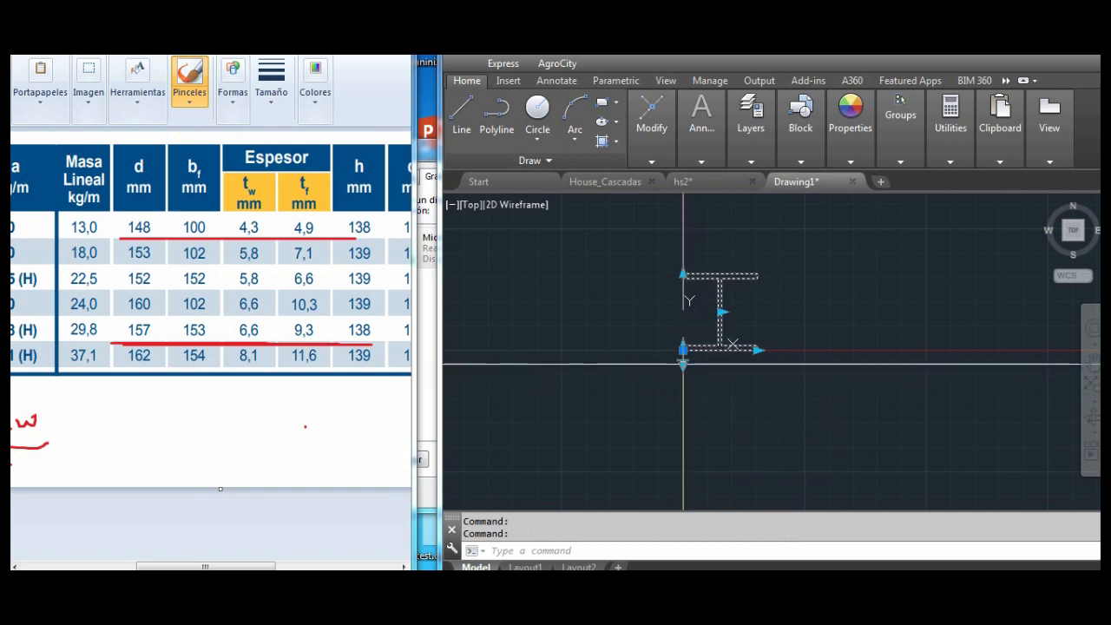
click(683, 362)
click(740, 437)
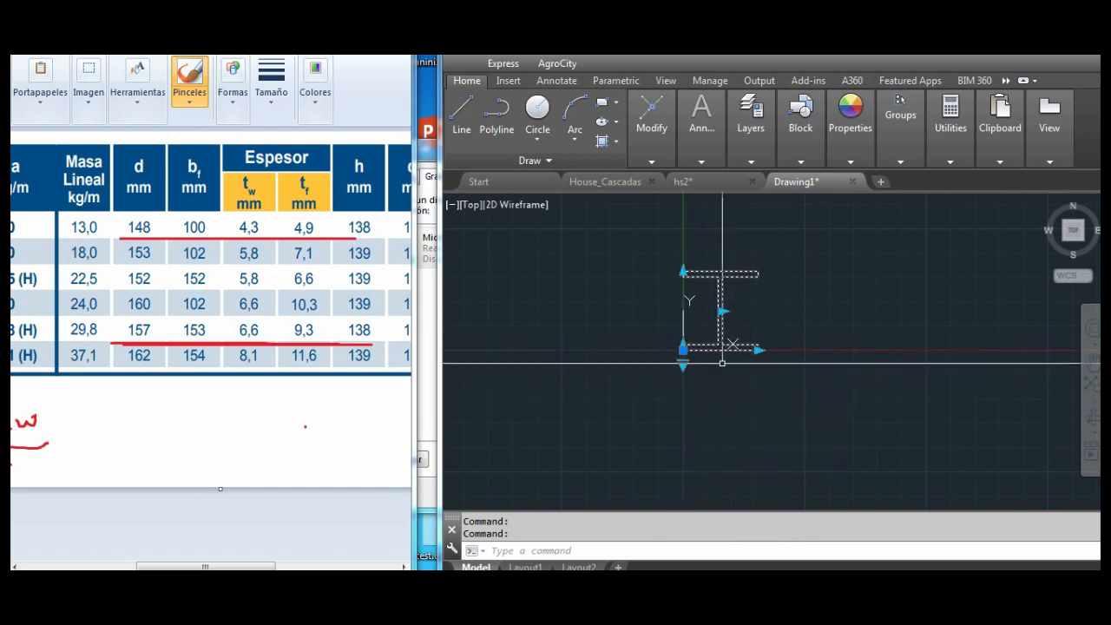
middle_drag(757, 291, 747, 351)
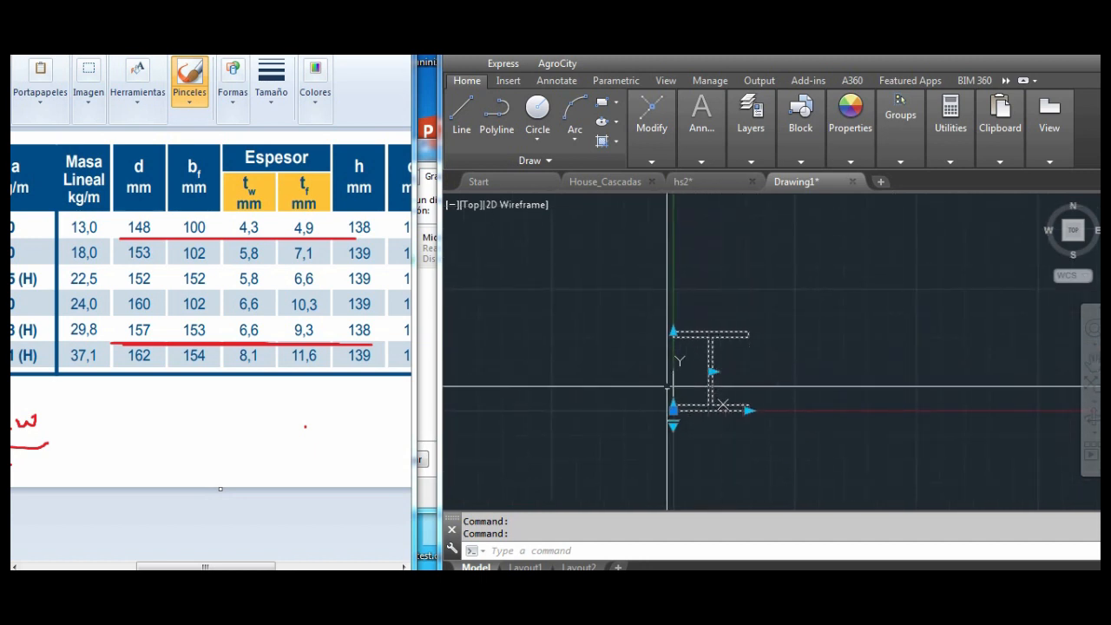
scroll(756, 373, up, 5)
scroll(699, 281, down, 3)
scroll(729, 317, up, 2)
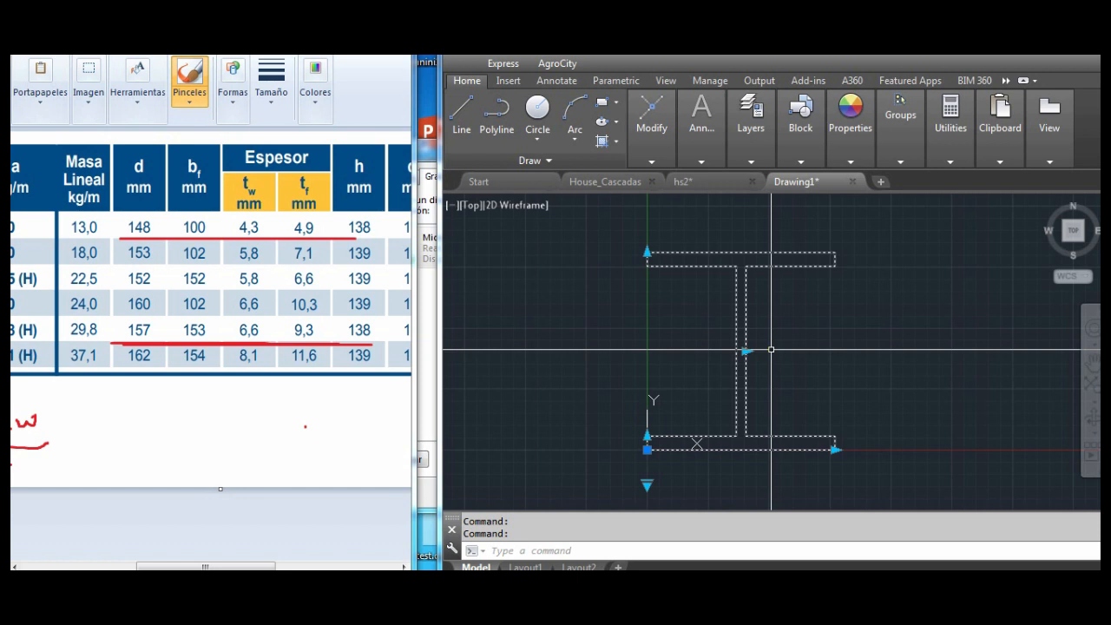
middle_drag(738, 338, 690, 335)
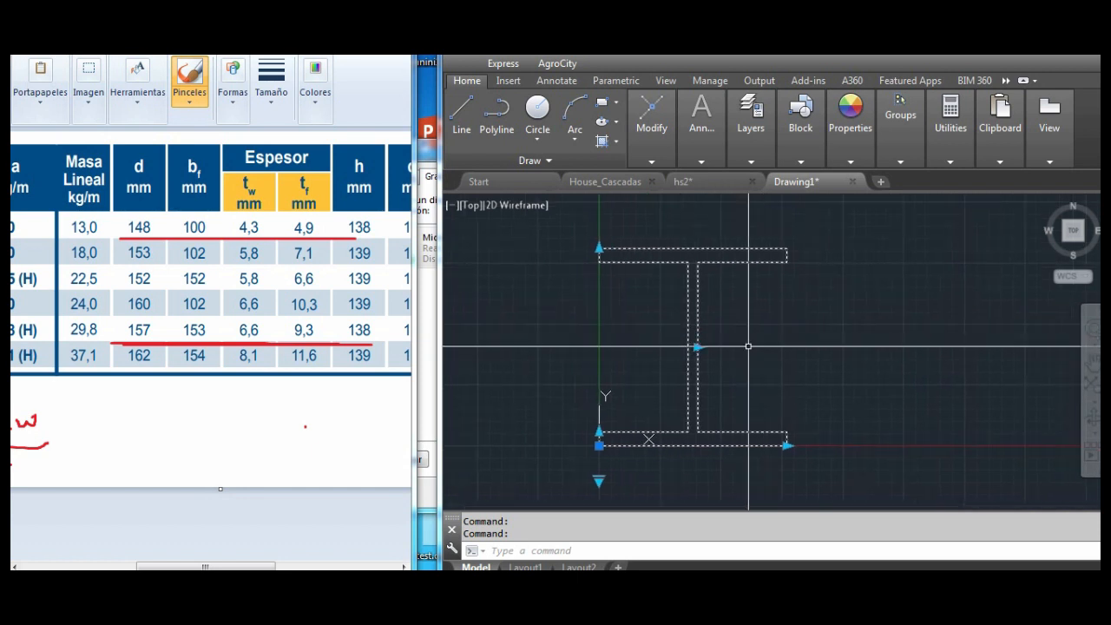
scroll(752, 339, down, 2)
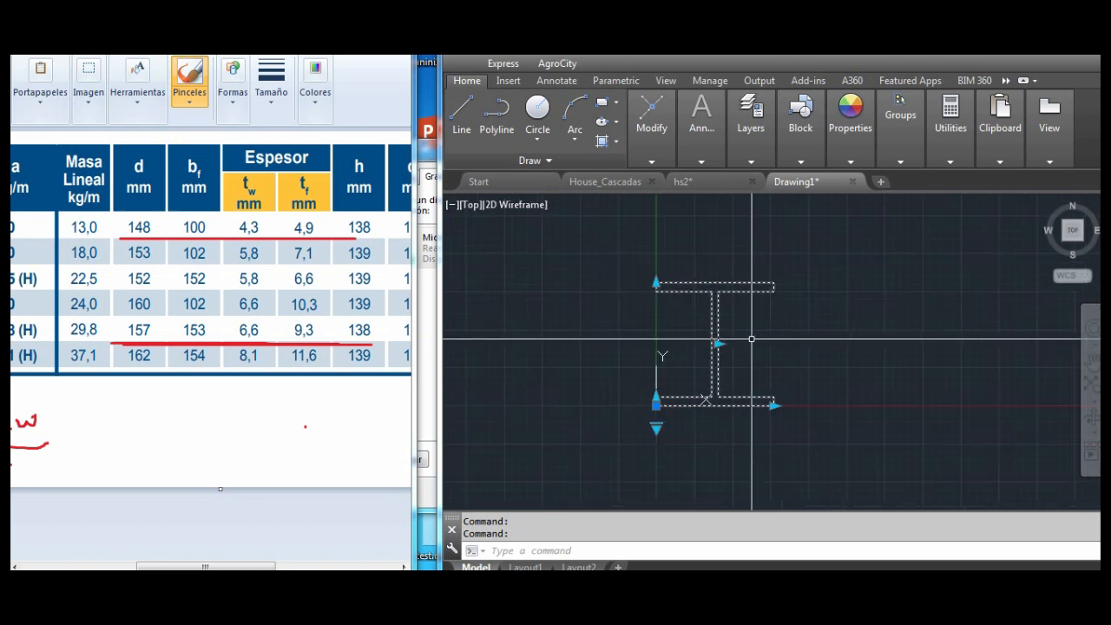